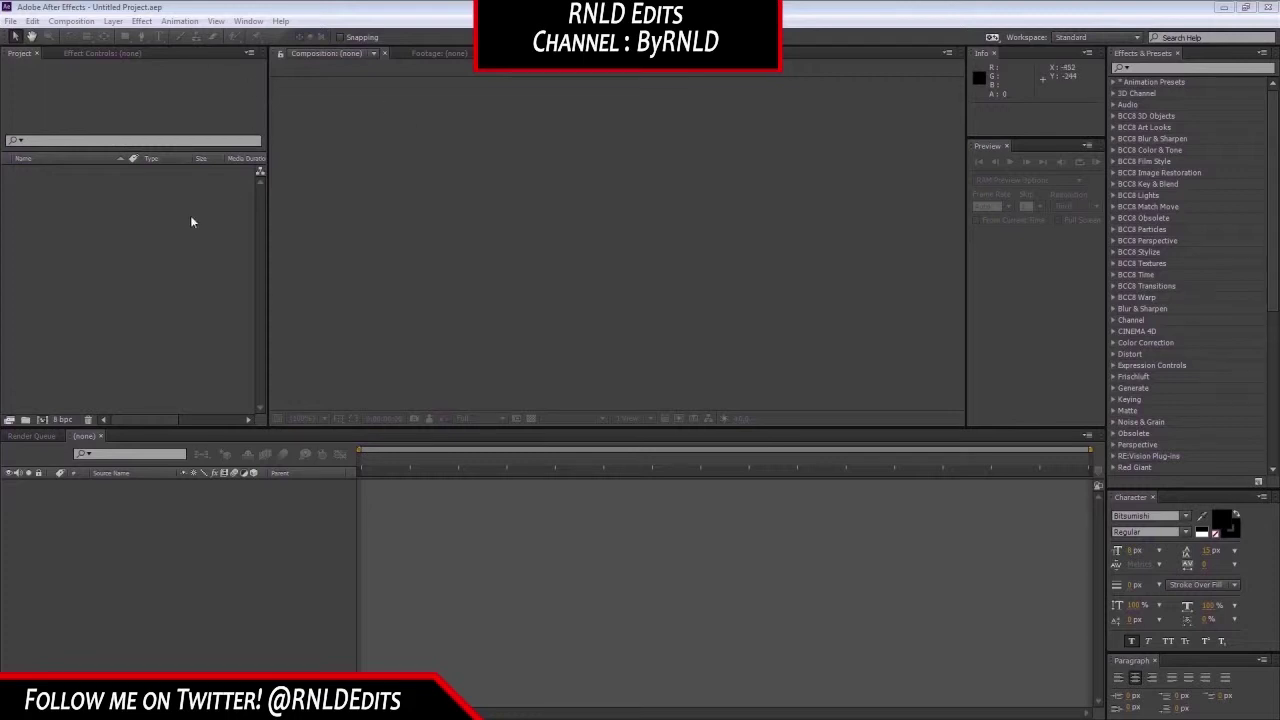
- Import the clips split quad hs.mp4 and trip hs.mp4 into the project
double_click(142, 218)
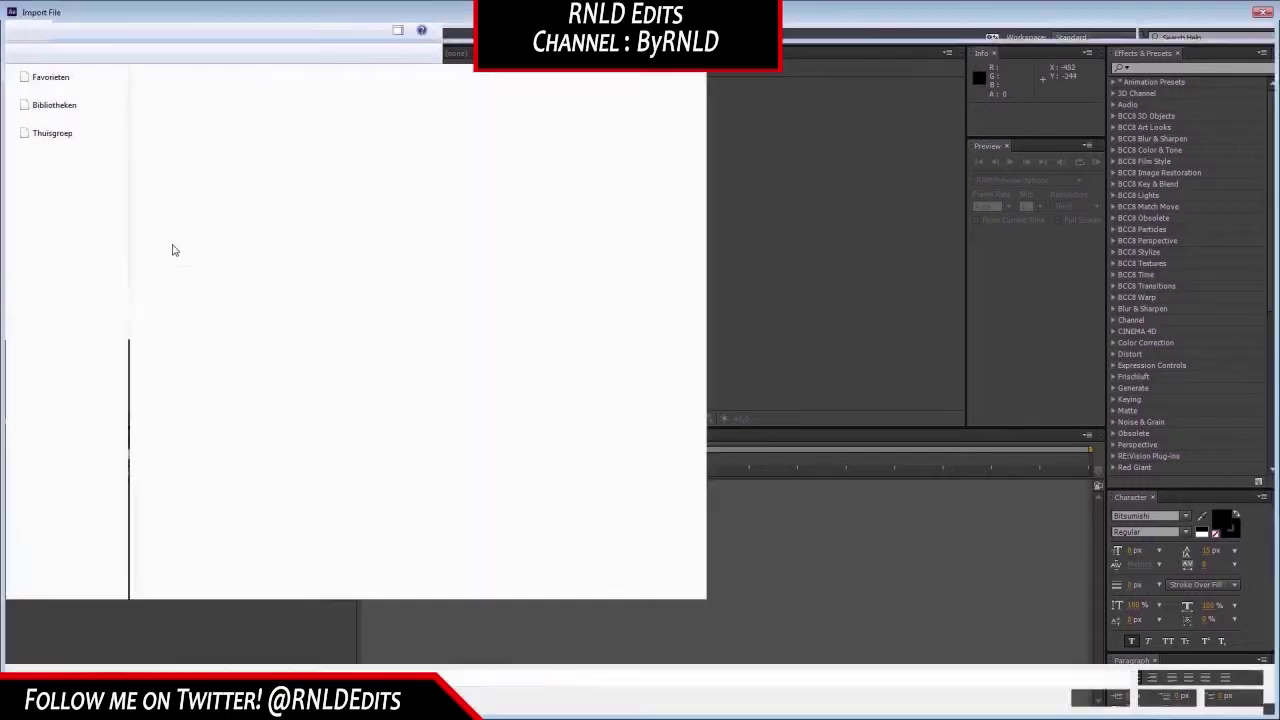
left_click_drag(337, 234, 78, 167)
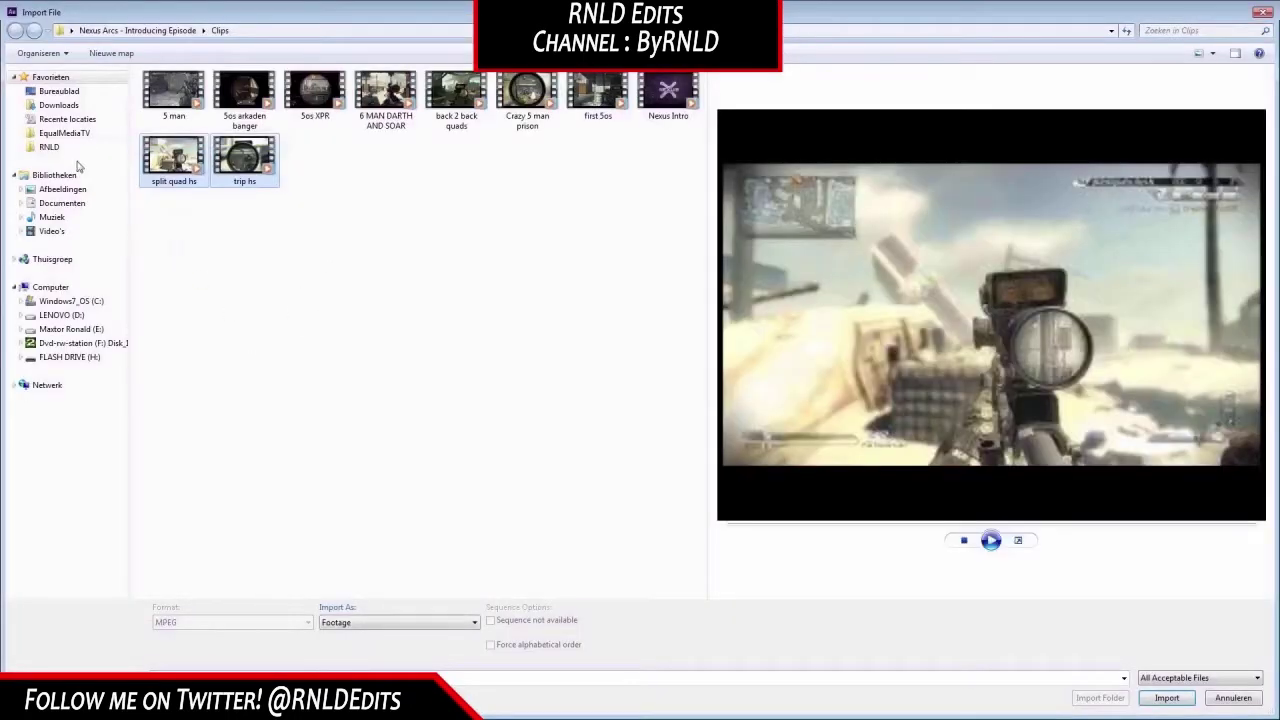
key("Return")
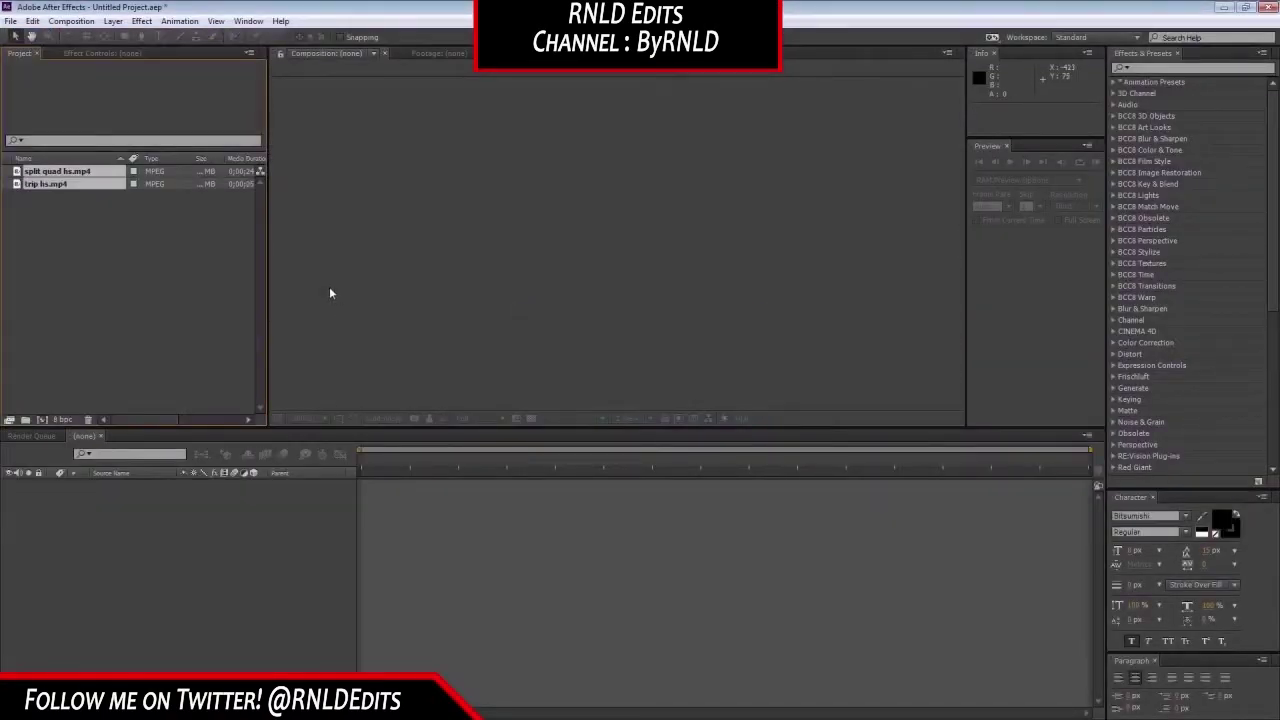
- Create a 1280 x 720 composition at 59.94 fps with a duration of about 10 seconds
left_click(85, 185)
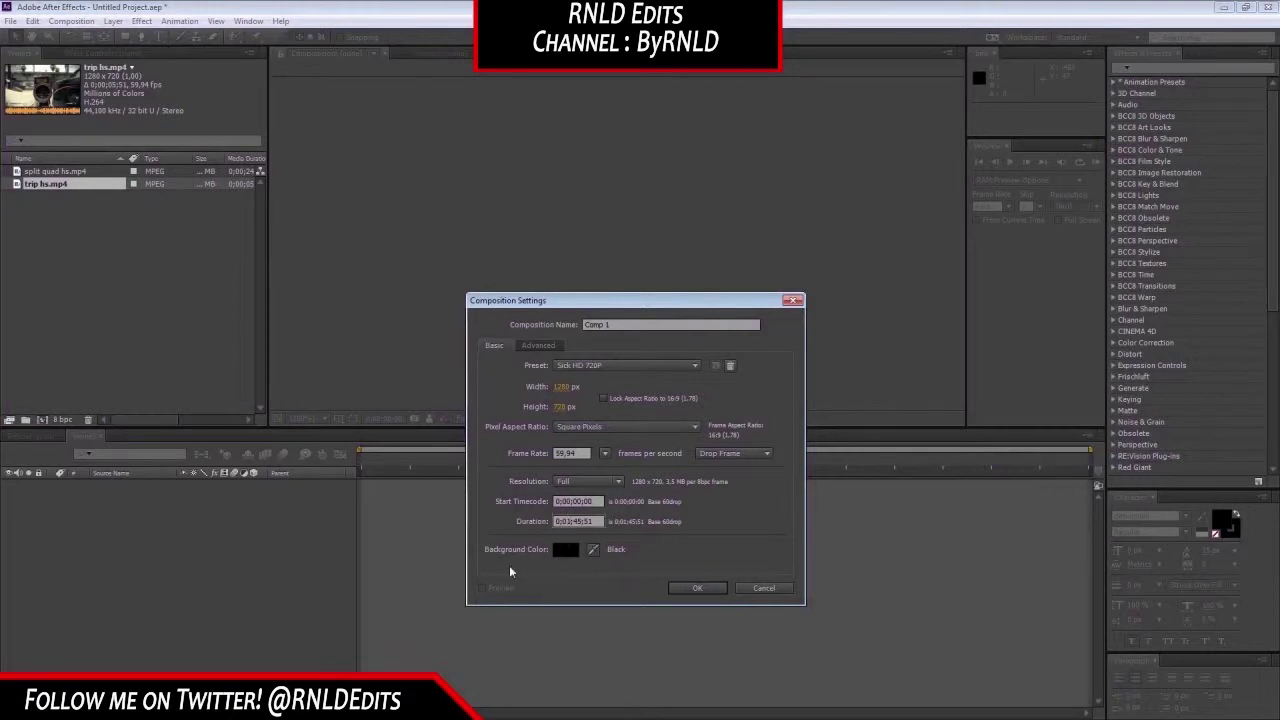
key("BackSpace")
type("09")
key("BackSpace")
type("0")
key("BackSpace")
key("BackSpace")
type("10")
key("Return")
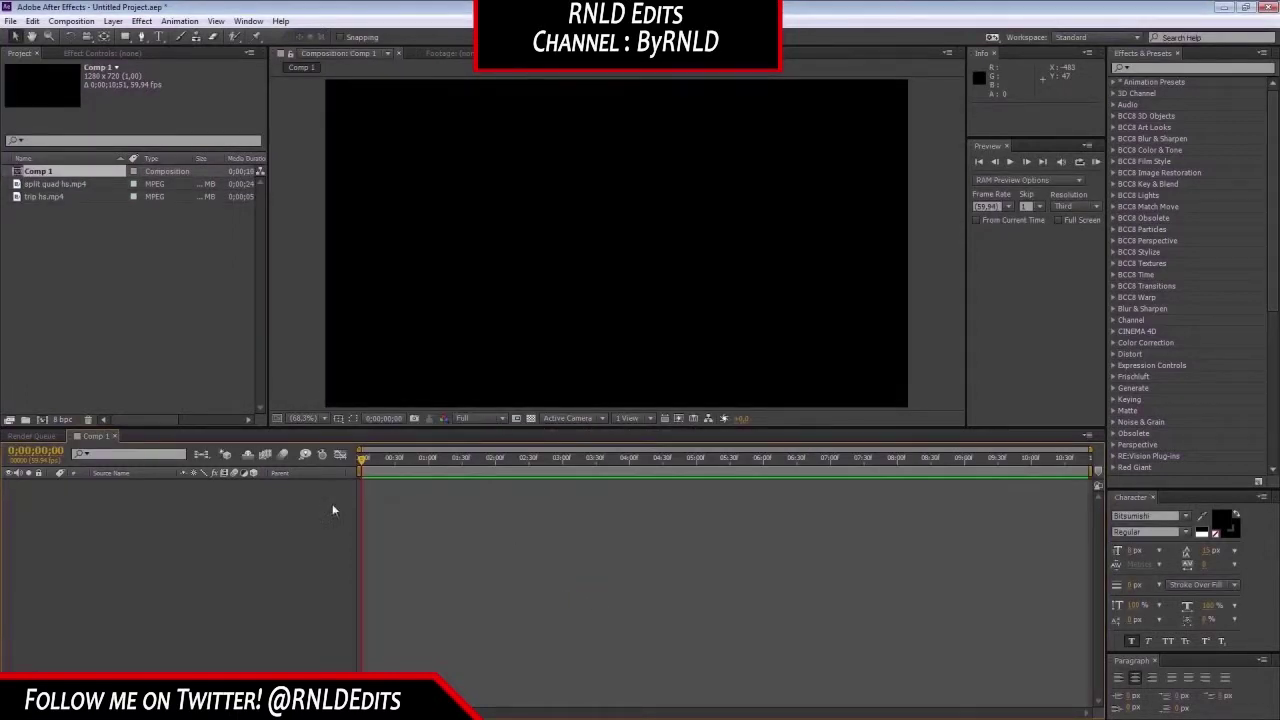
- Add trip hs.mp4 to the composition and trim its start to 0;00;02;34
left_click(34, 197)
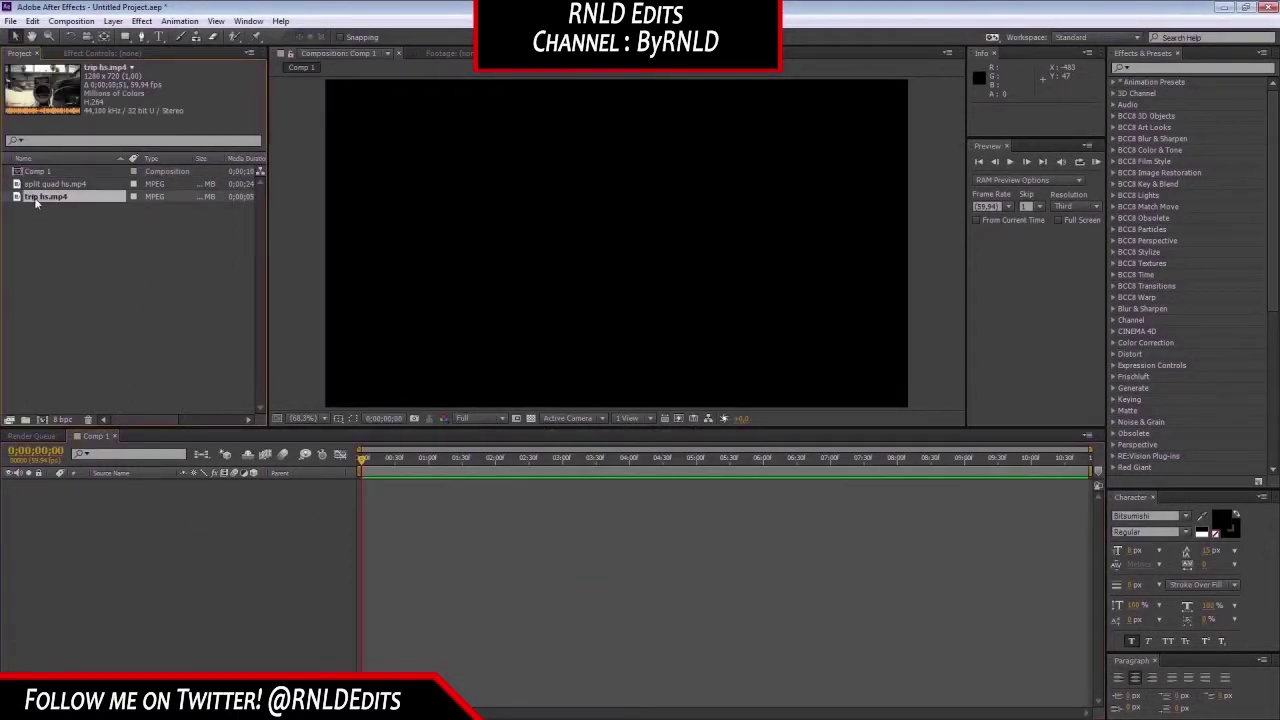
left_click_drag(34, 197, 130, 485)
left_click_drag(666, 459, 531, 536)
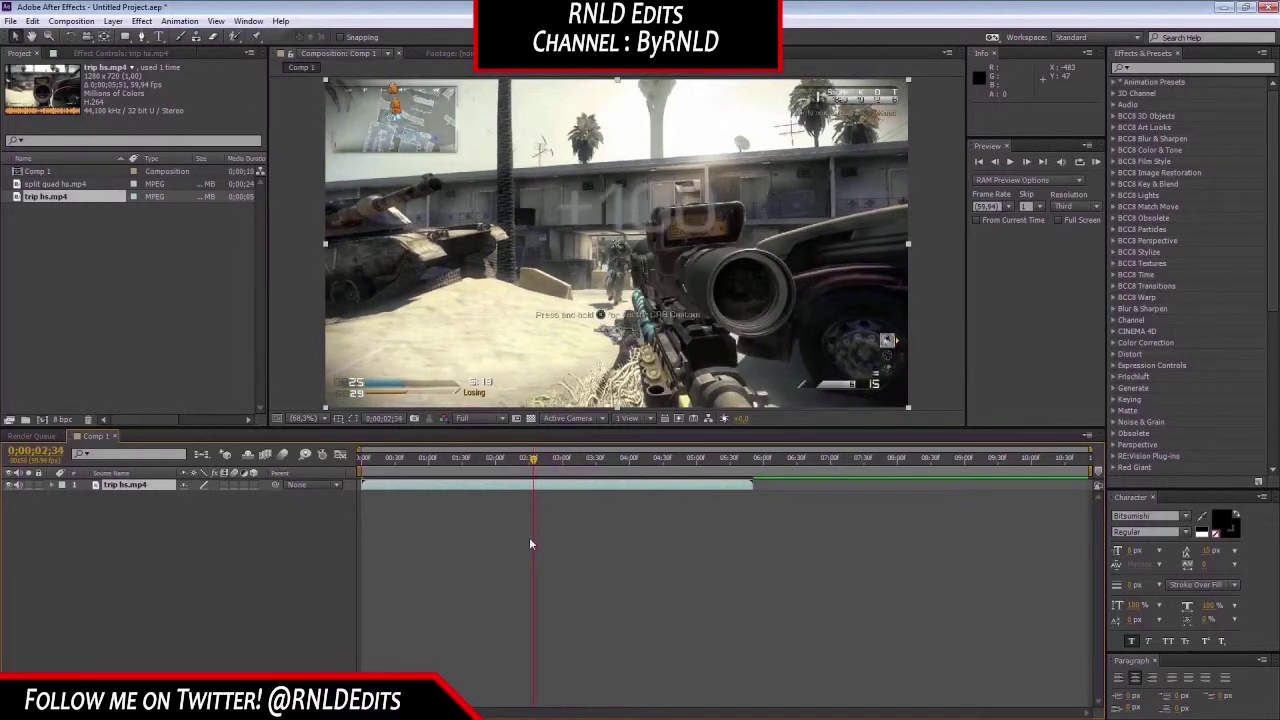
key("alt+[")
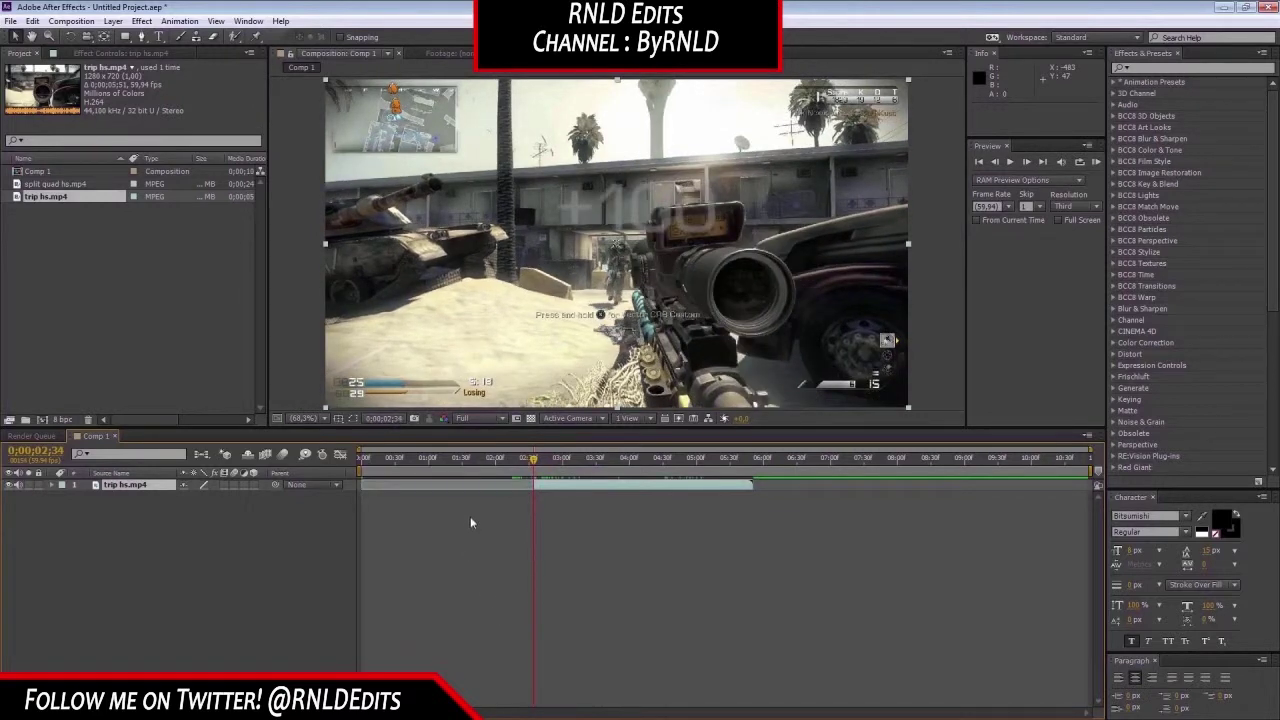
- Trim the end of the trip hs.mp4 layer at 0;00;02;59 and move the layer to the composition's start
left_click_drag(537, 465, 565, 486)
key("alt+]")
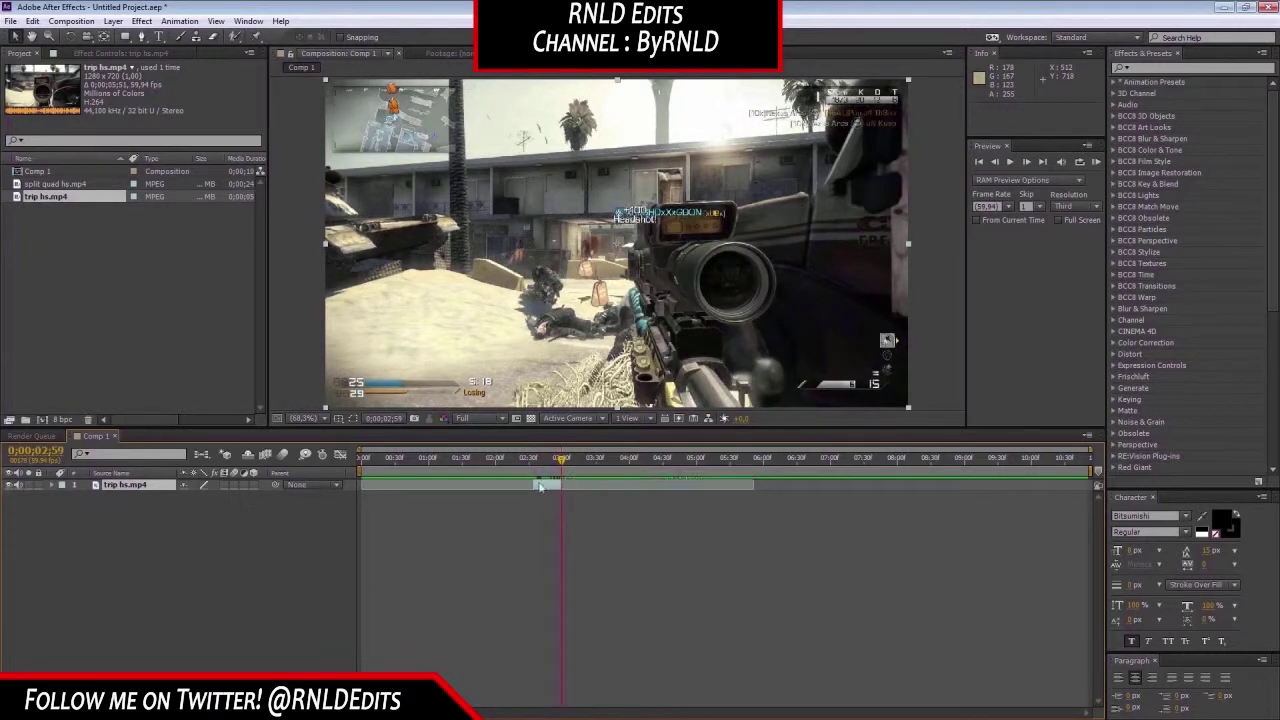
key("Home")
key("bracketleft")
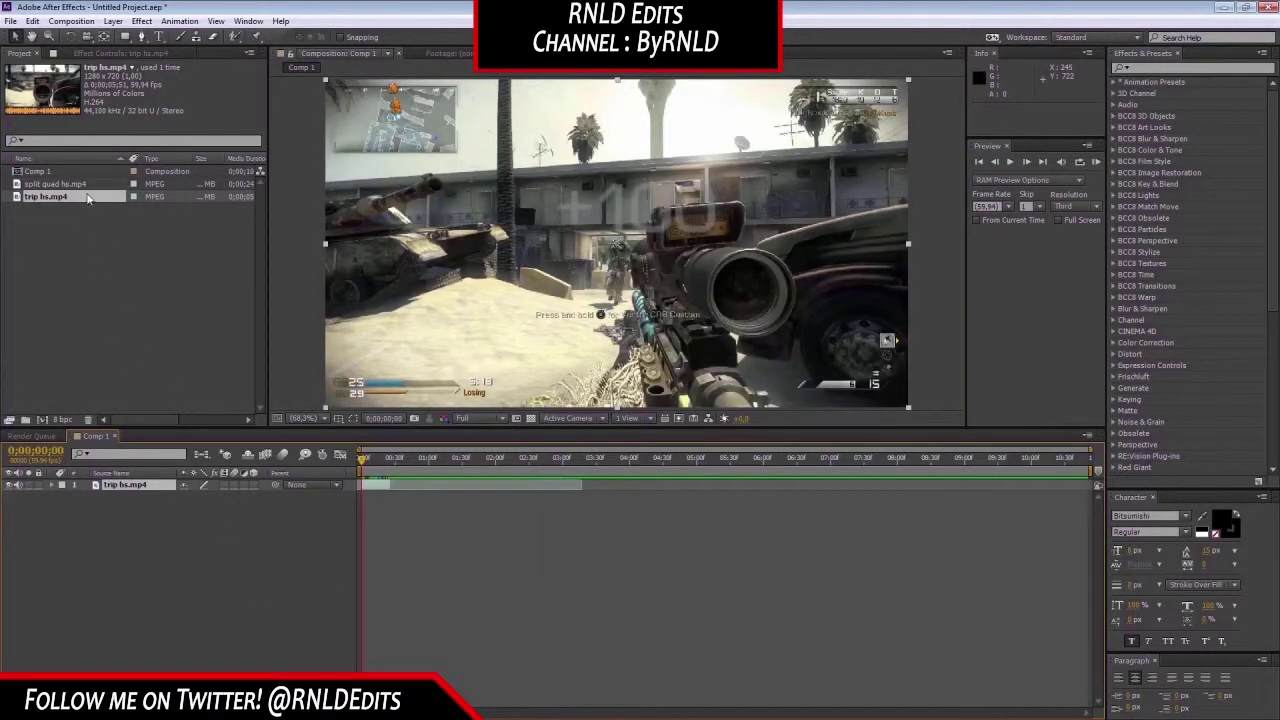
- Place split quad hs.mp4 above the trip hs.mp4 layer, starting at 0;00;00;19 so the clips overlap
left_click(52, 185)
left_click_drag(168, 418, 384, 480)
left_click(413, 530)
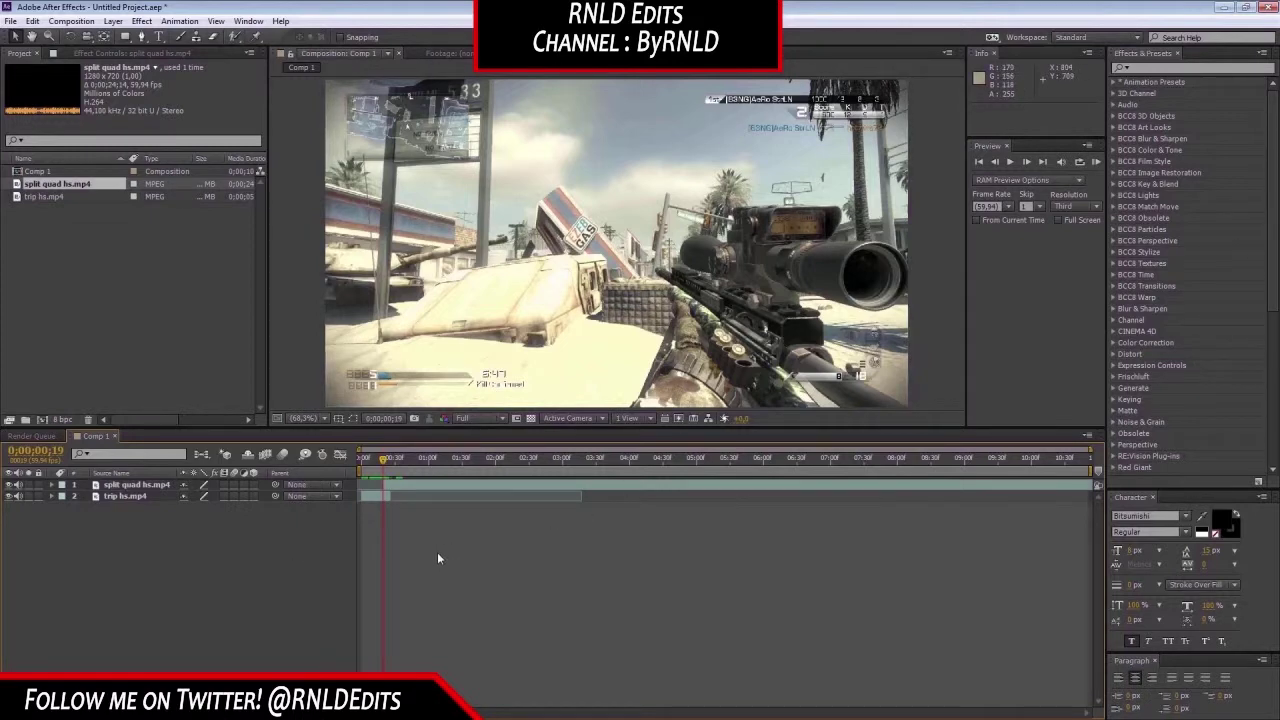
- Add an adjustment layer on top and trim the composition to a work area ending at 0;00;01;32
key("ctrl+alt+y")
left_click_drag(430, 459, 465, 487)
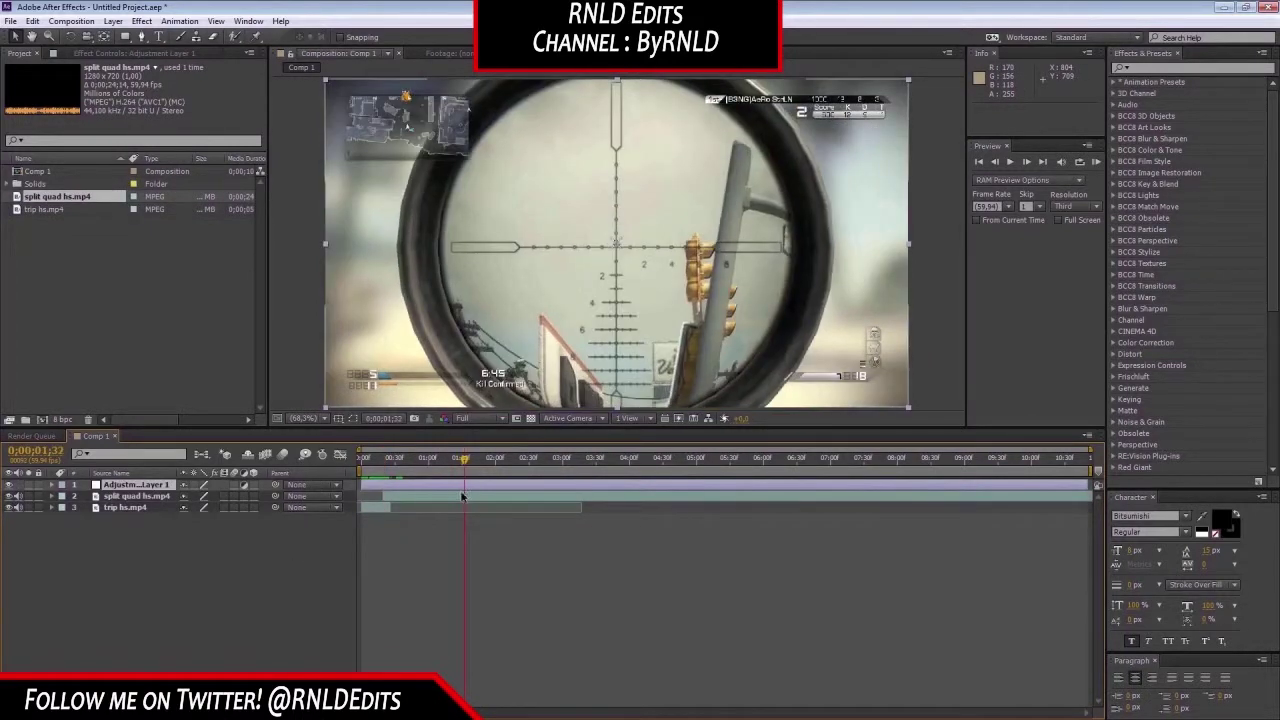
key("n")
right_click(447, 471)
left_click(464, 510)
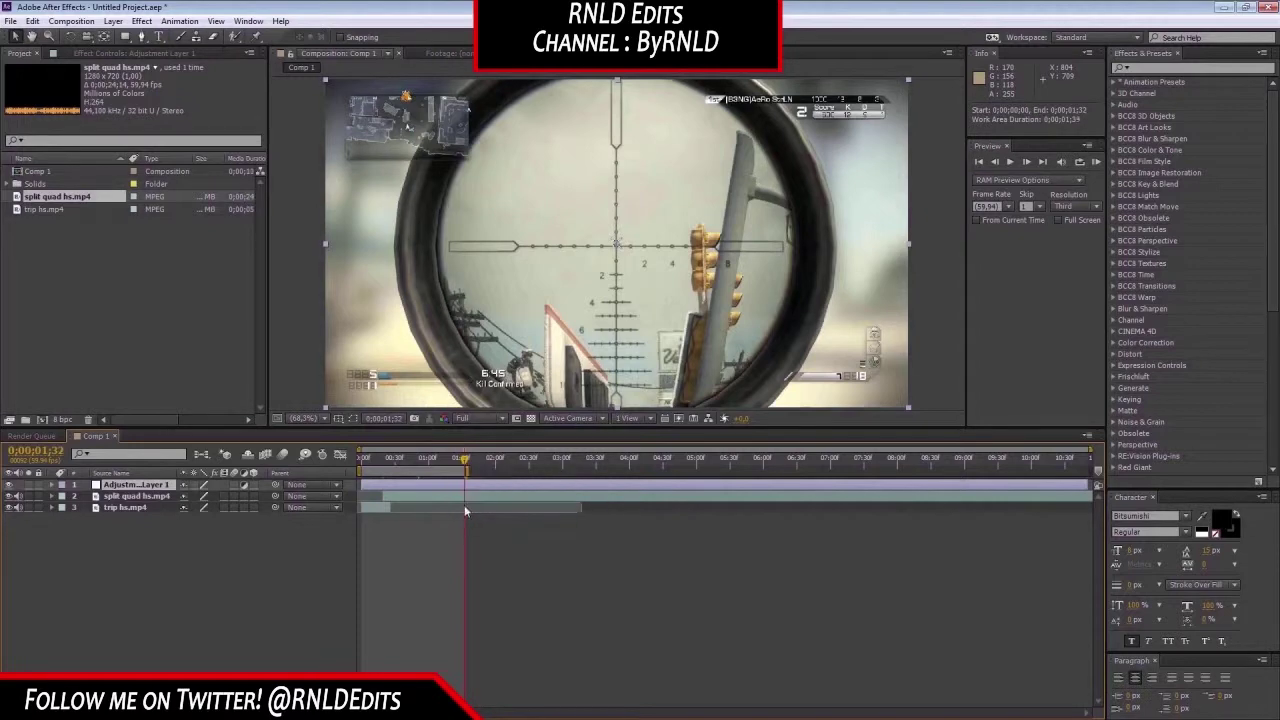
left_click_drag(573, 460, 1090, 505)
left_click(666, 558)
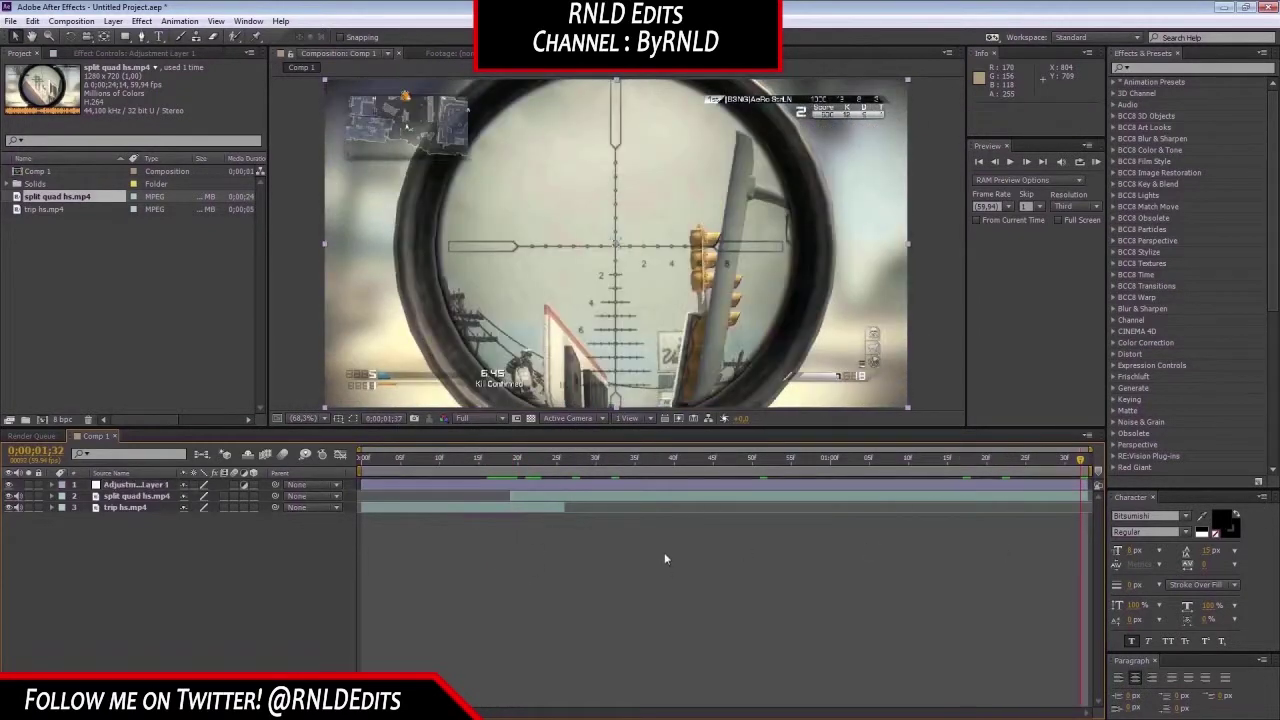
- Find the CC Light Burst 2.5 effect and apply it to the adjustment layer
left_click_drag(549, 462, 540, 495)
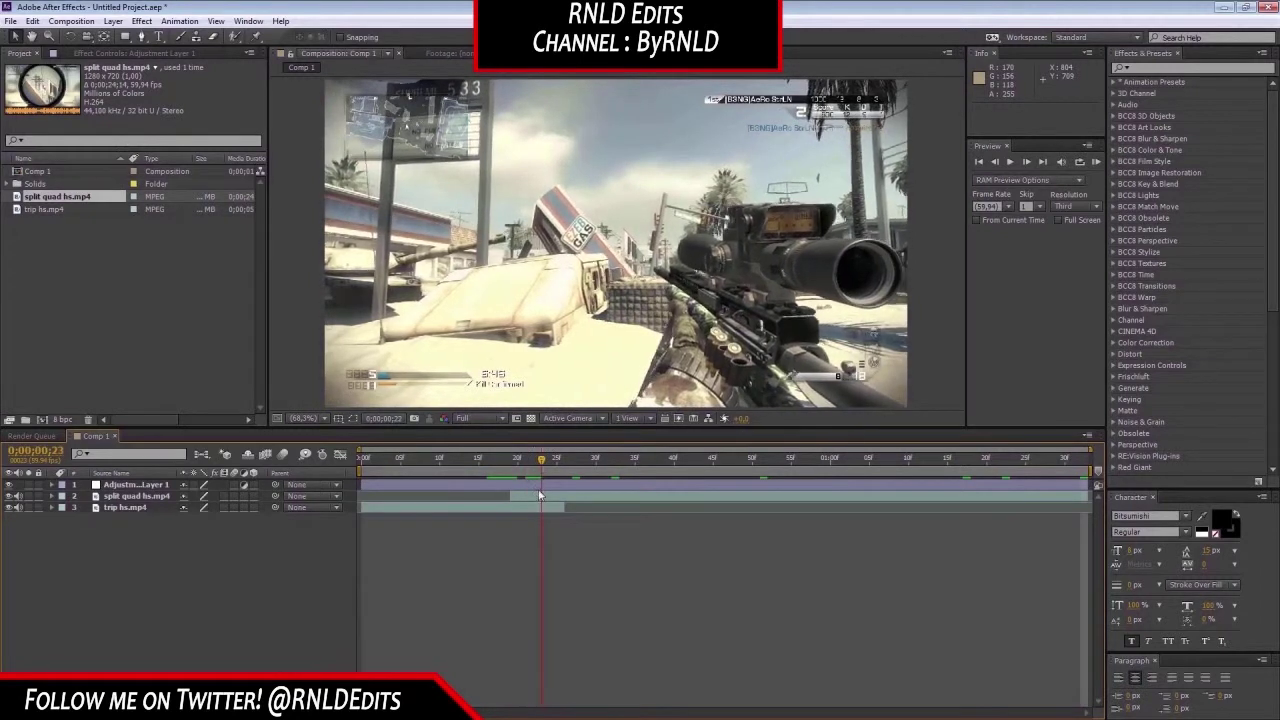
left_click(543, 483)
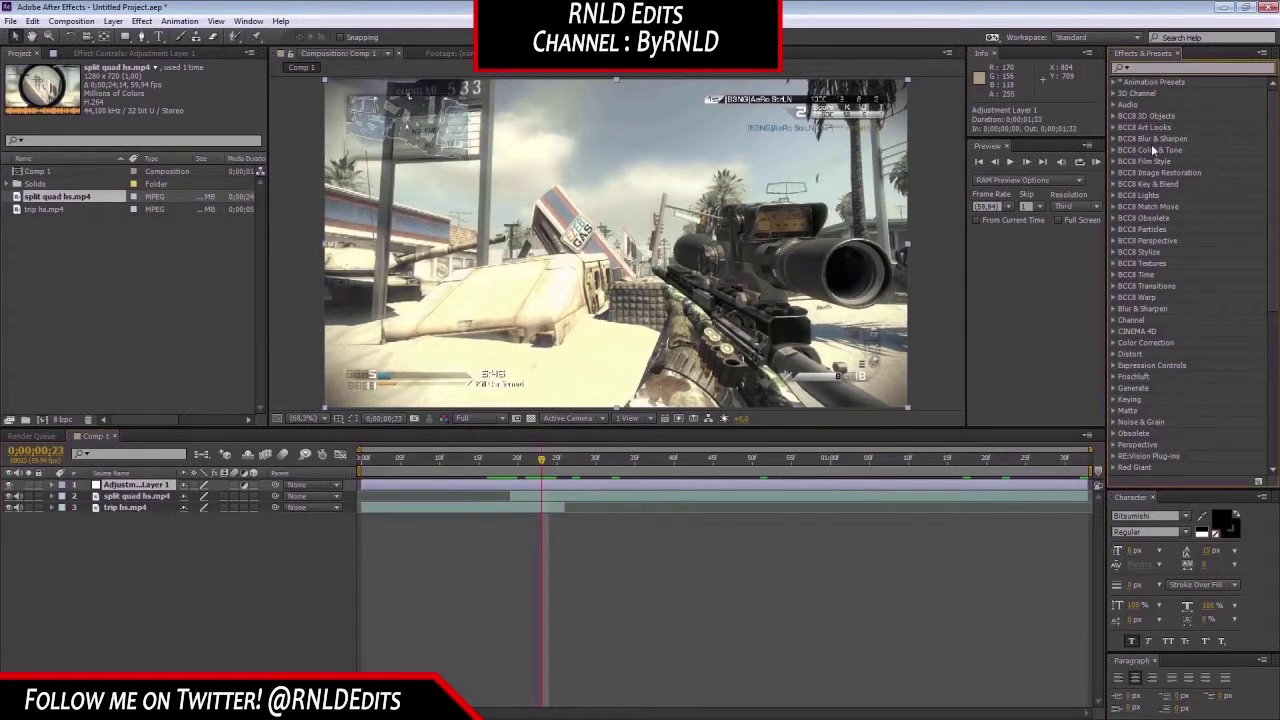
type("cc light")
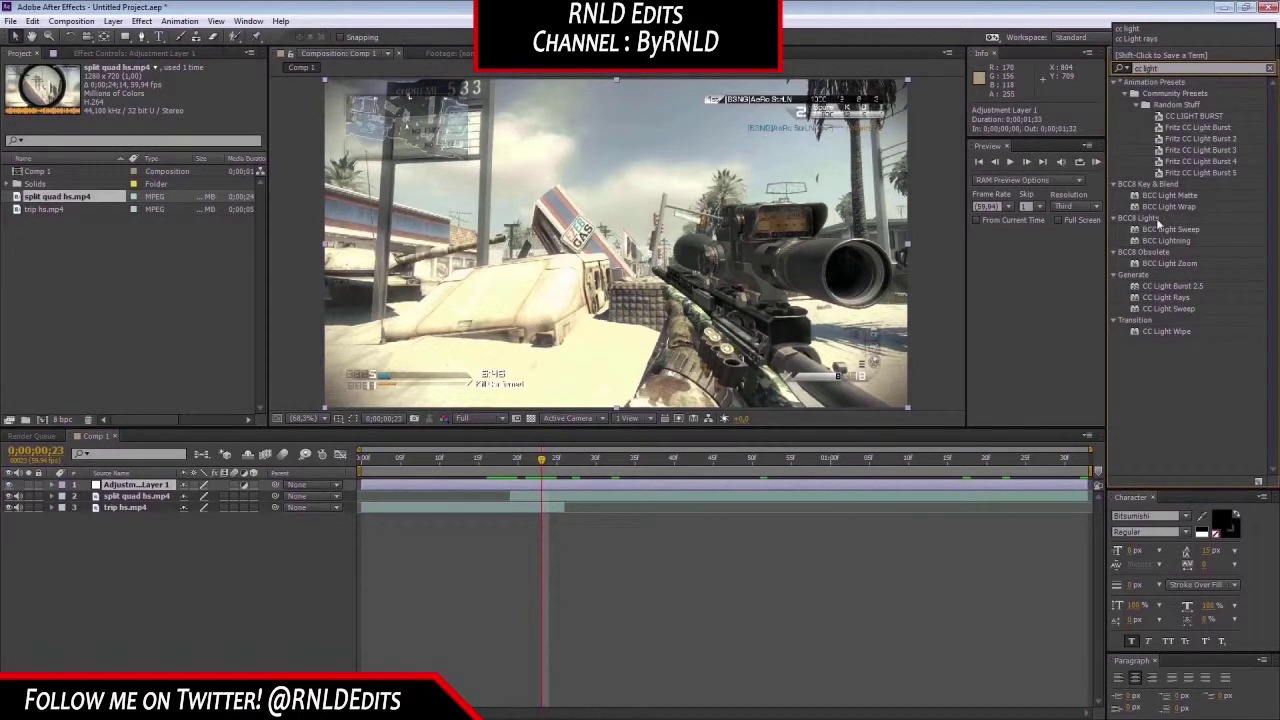
left_click(1168, 290)
left_click_drag(1170, 288, 535, 492)
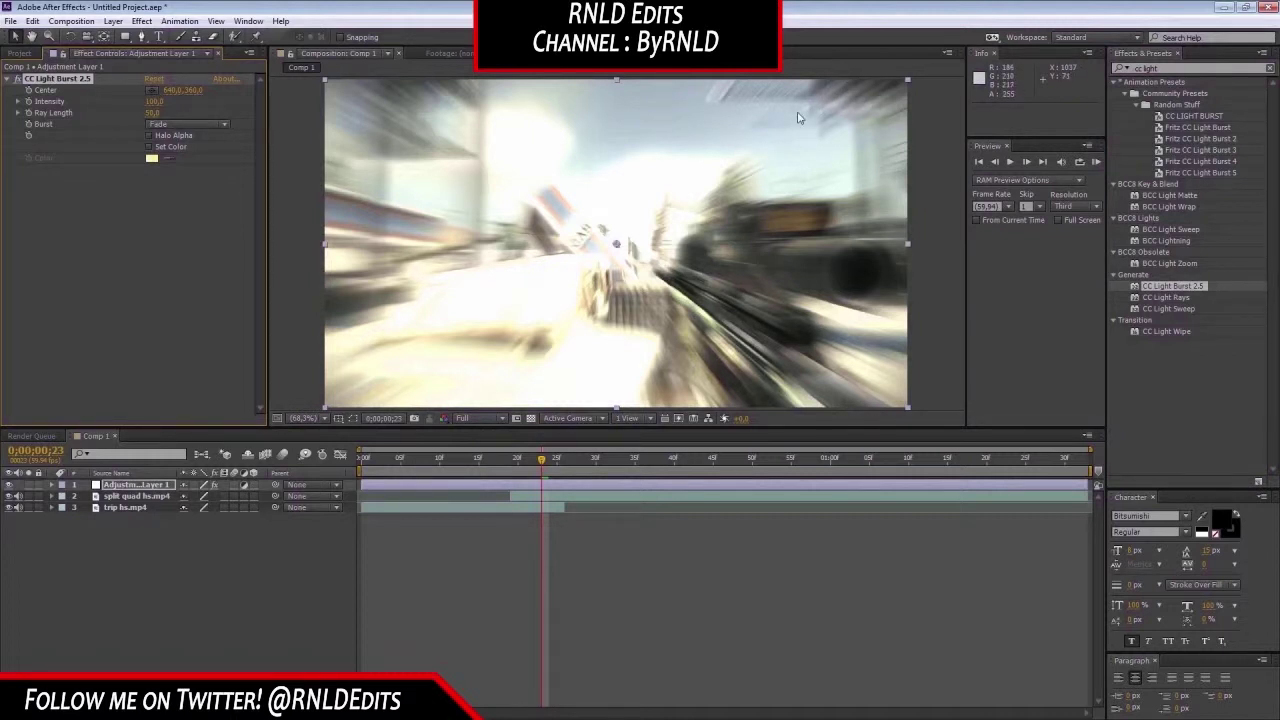
- Set both Intensity and Ray Length of CC Light Burst 2.5 to 0
left_click(58, 87)
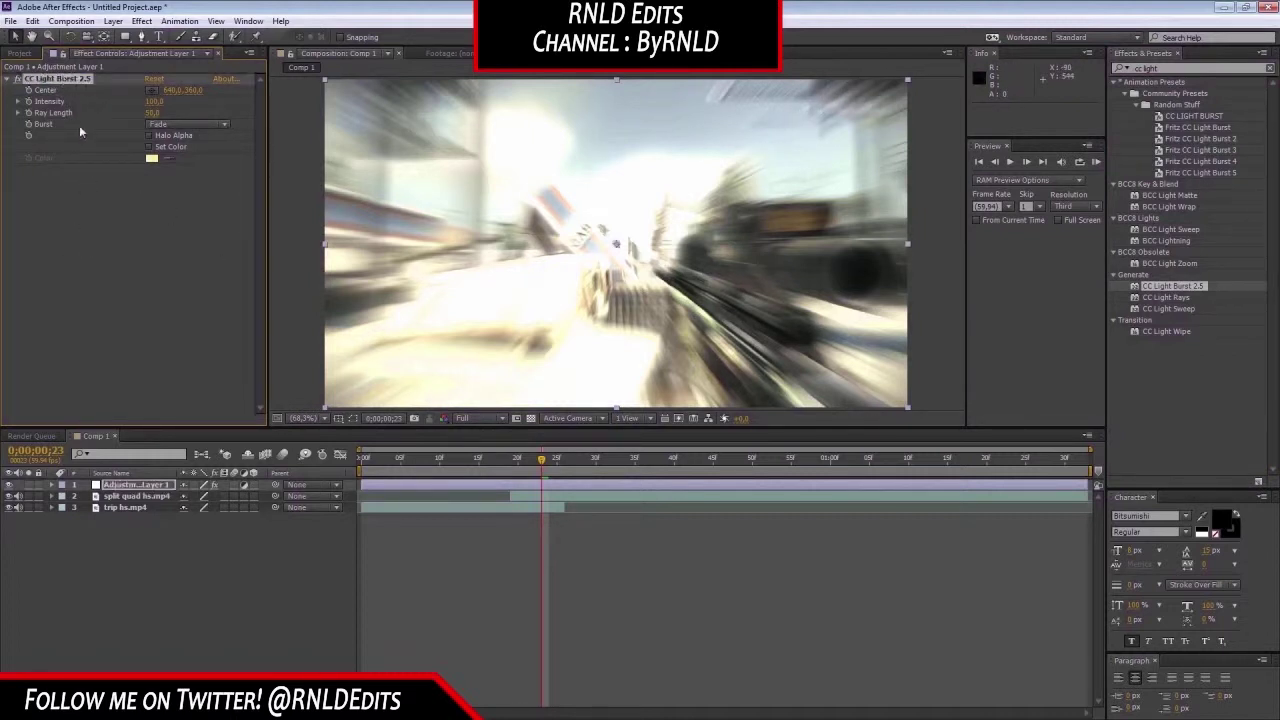
left_click(154, 101)
type("0")
key("Return")
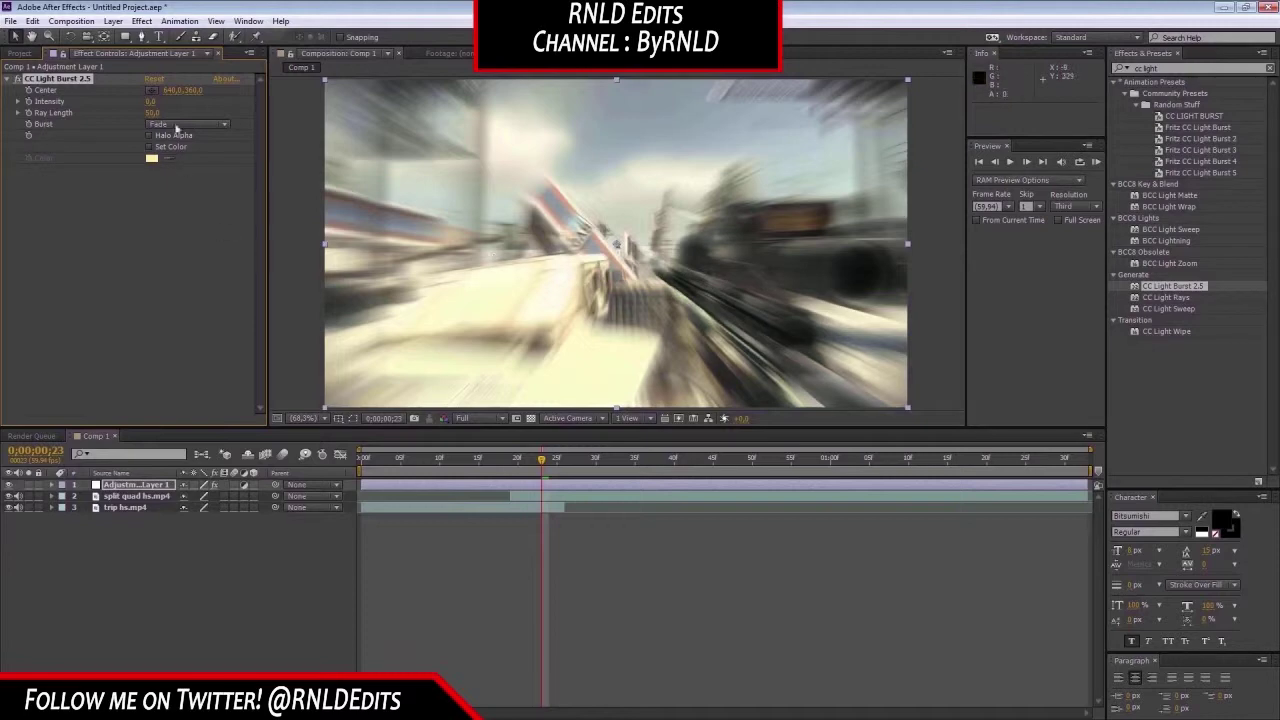
left_click(155, 113)
type("0")
key("Return")
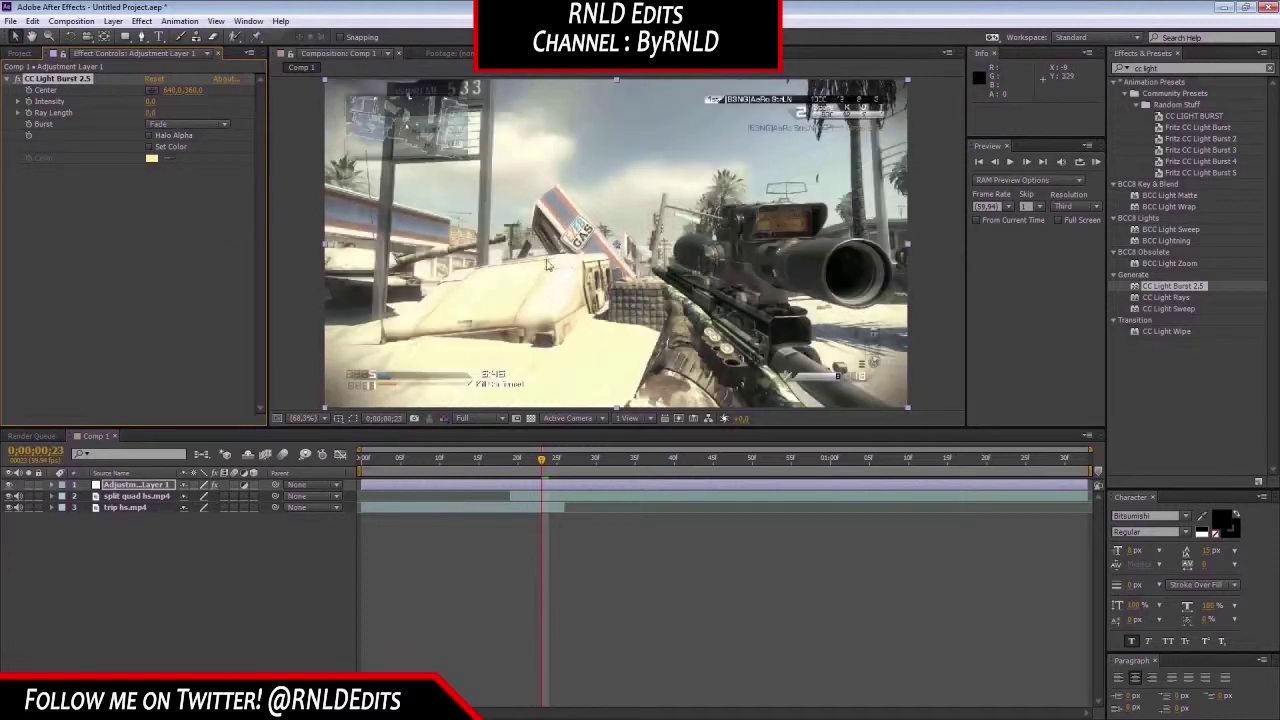
- Keyframe Ray Length at 0 on the first frame and at 25 at 0;00;00;22
key("Home")
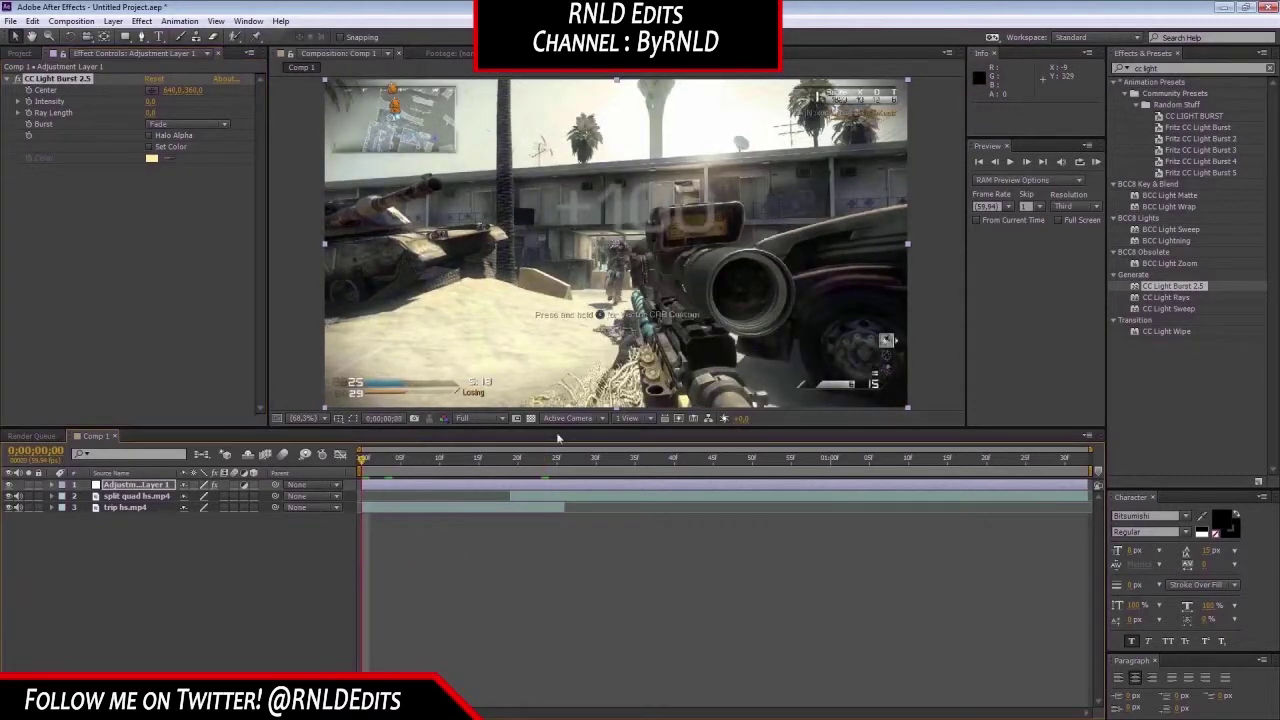
left_click(29, 114)
left_click(536, 459)
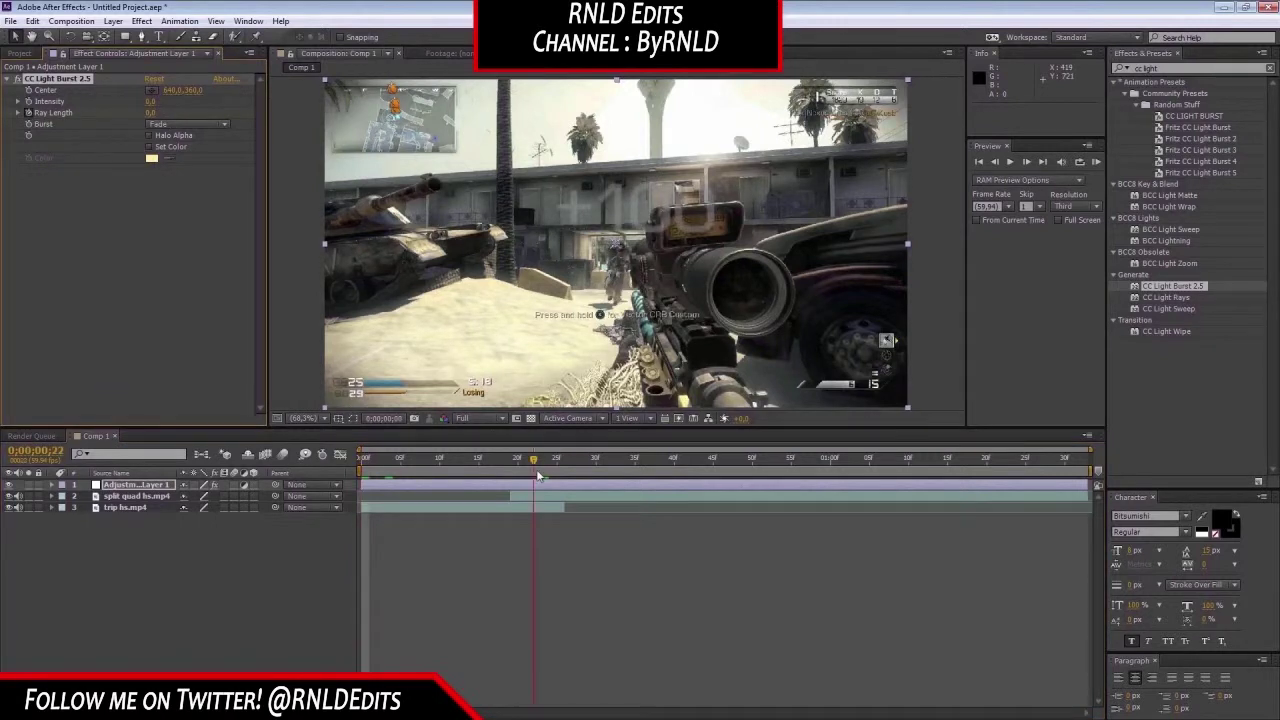
left_click(151, 113)
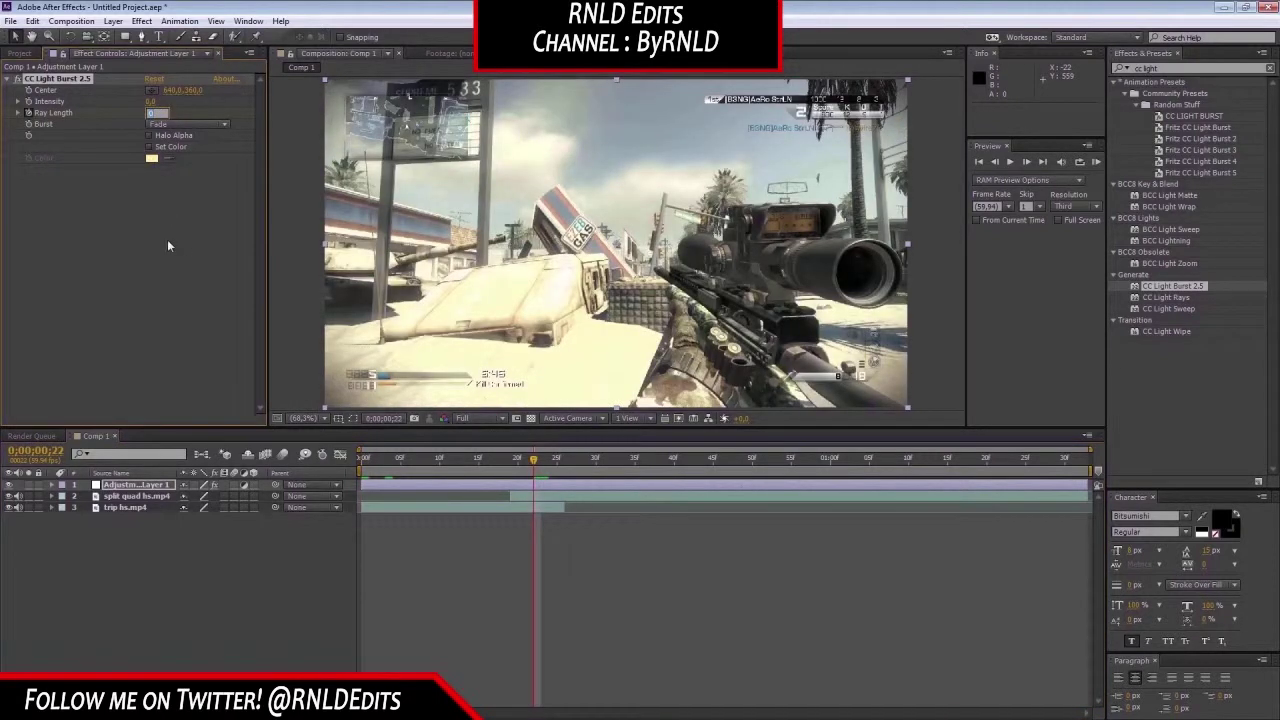
type("25,")
key("Return")
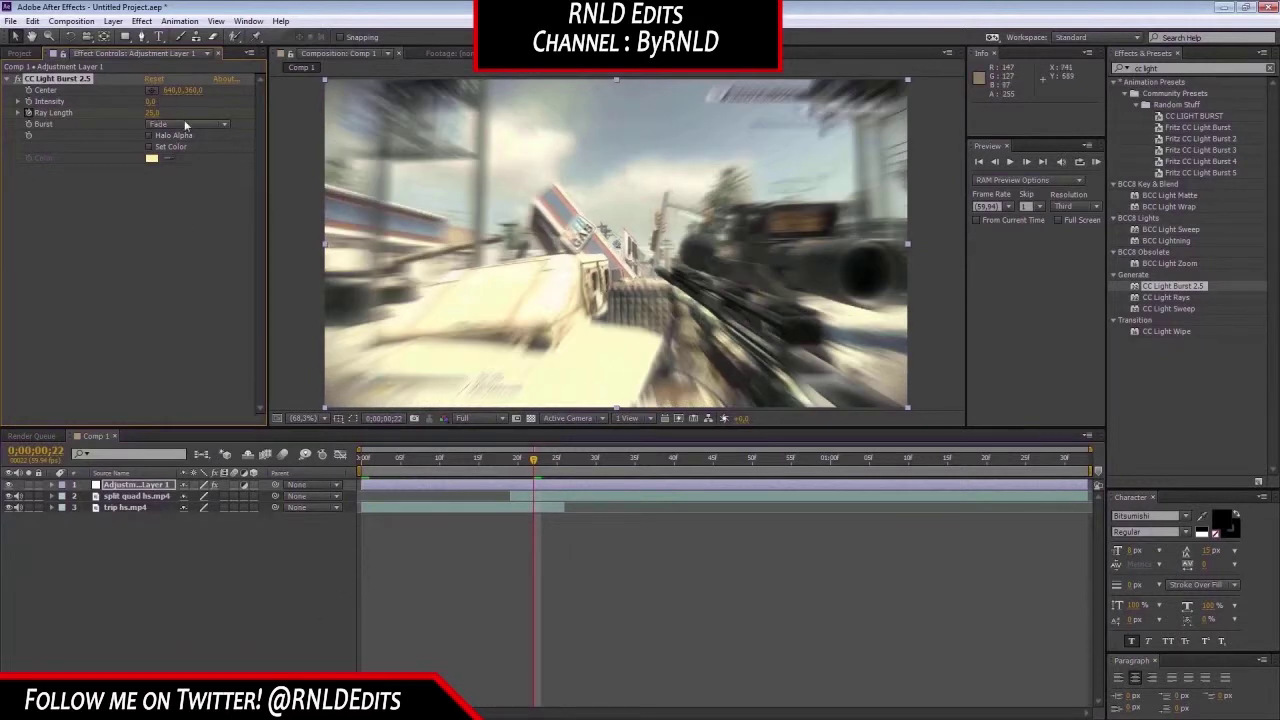
- Increase the Ray Length keyframe at 0;00;00;22, trying 37 and settling on 35
left_click(151, 113)
type("40")
key("Return")
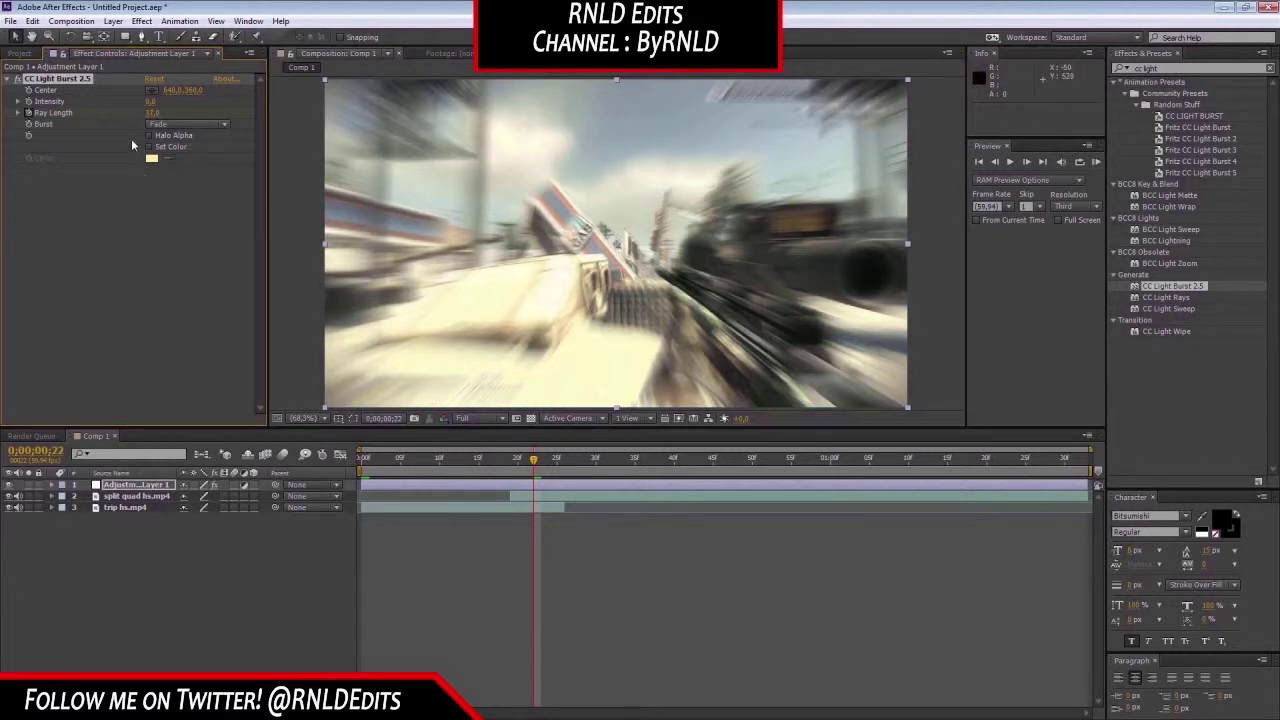
left_click(152, 113)
left_click(154, 114)
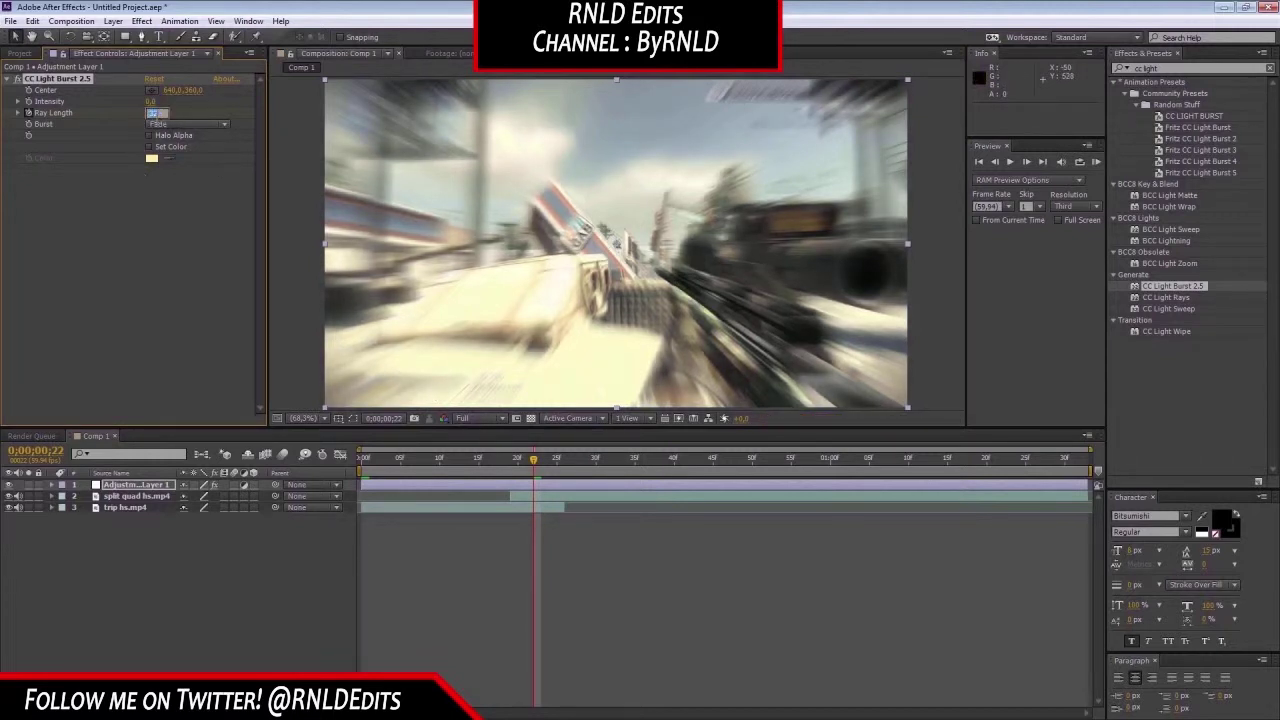
key("Return")
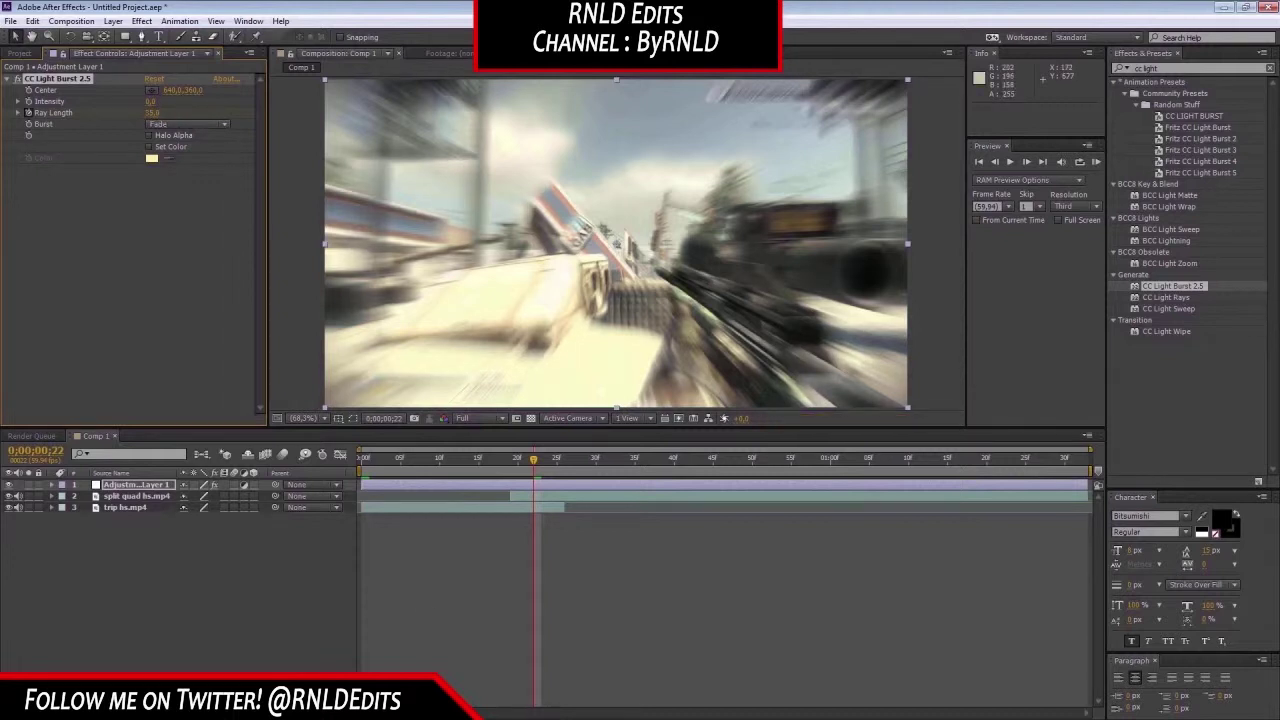
- Keyframe Ray Length back to 0 at the composition's end, 0;00;01;32
left_click_drag(570, 461, 1083, 463)
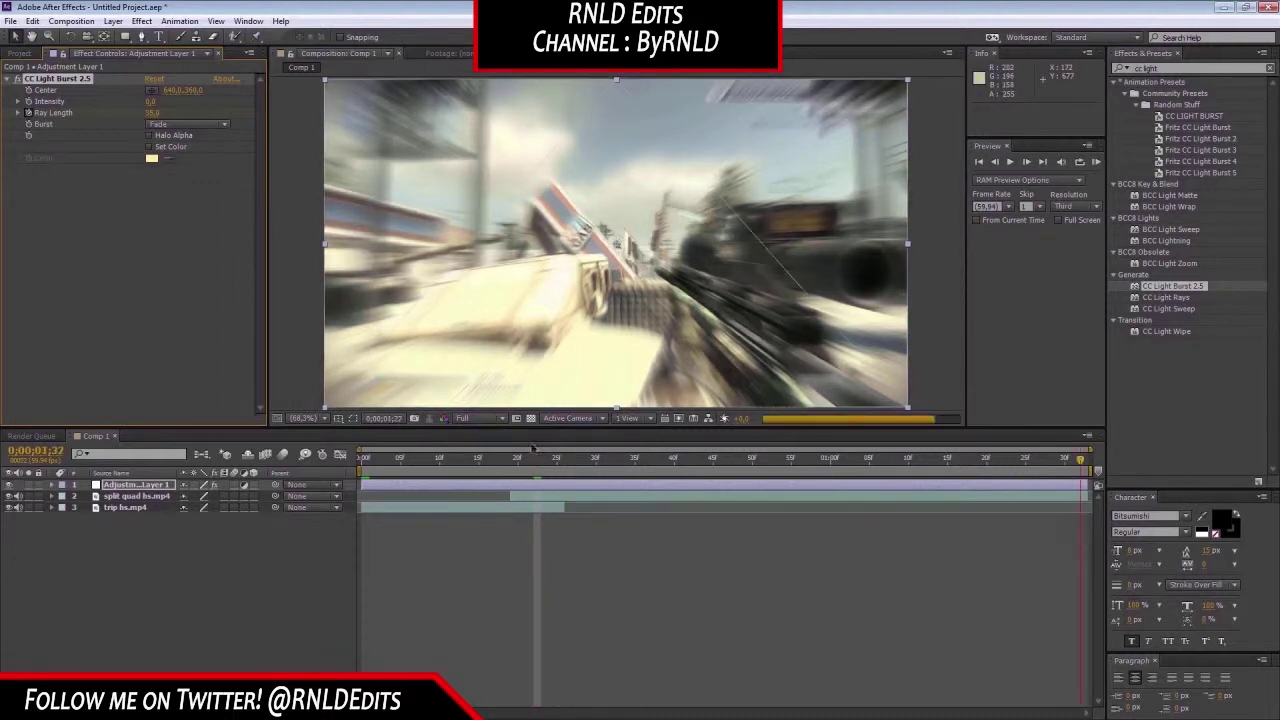
left_click(156, 114)
type("0")
key("Return")
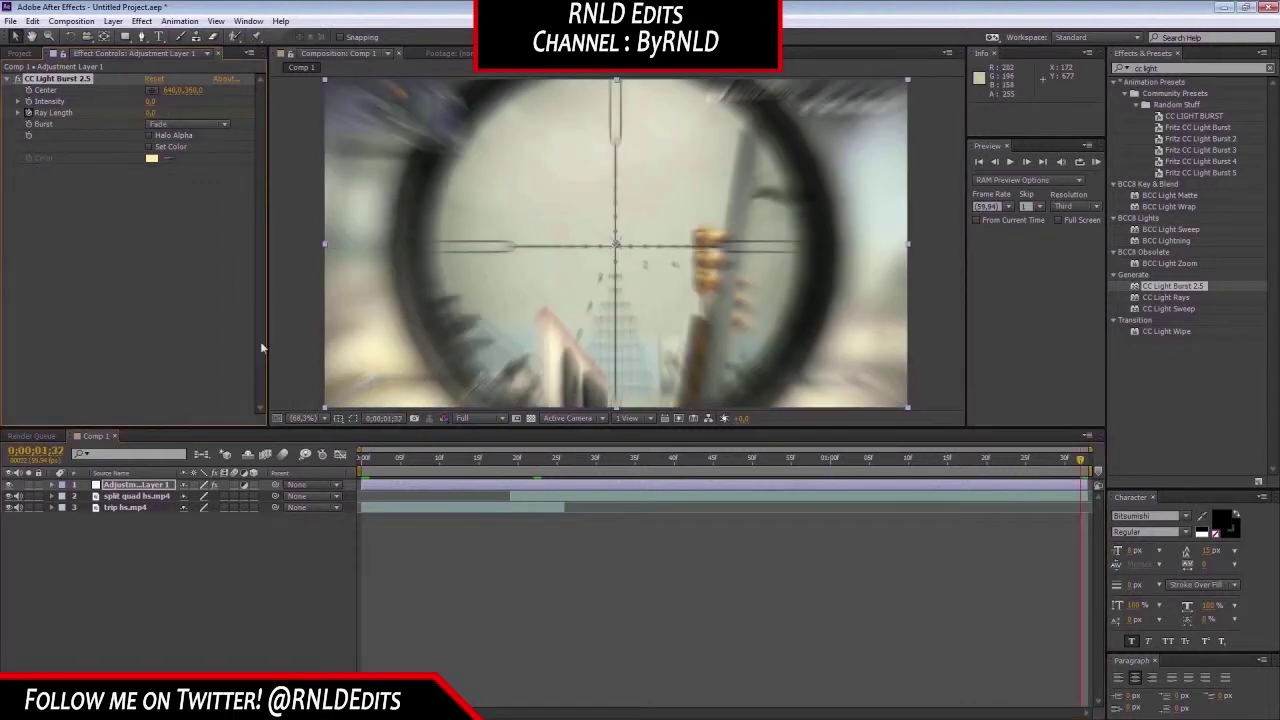
- Reveal the adjustment layer's Ray Length keyframes, apply Easy Ease to all of them, and preview the burst around 0;00;00;29
key("u")
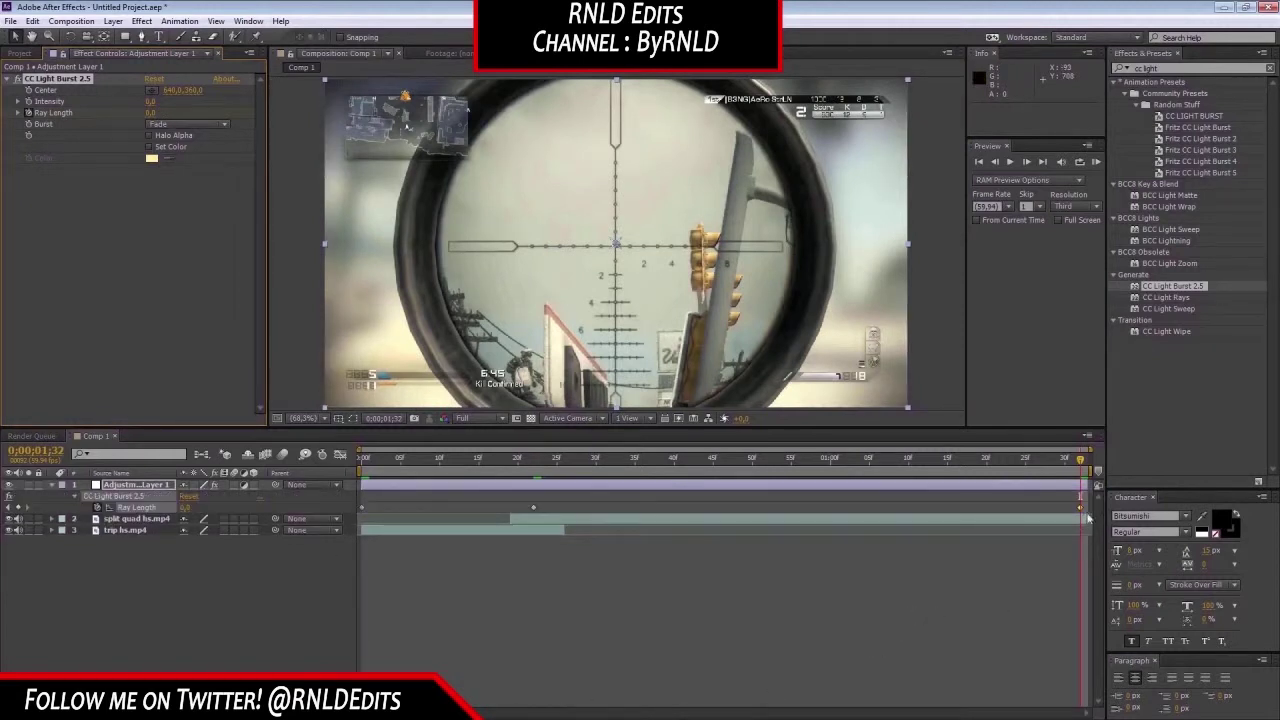
left_click(154, 509)
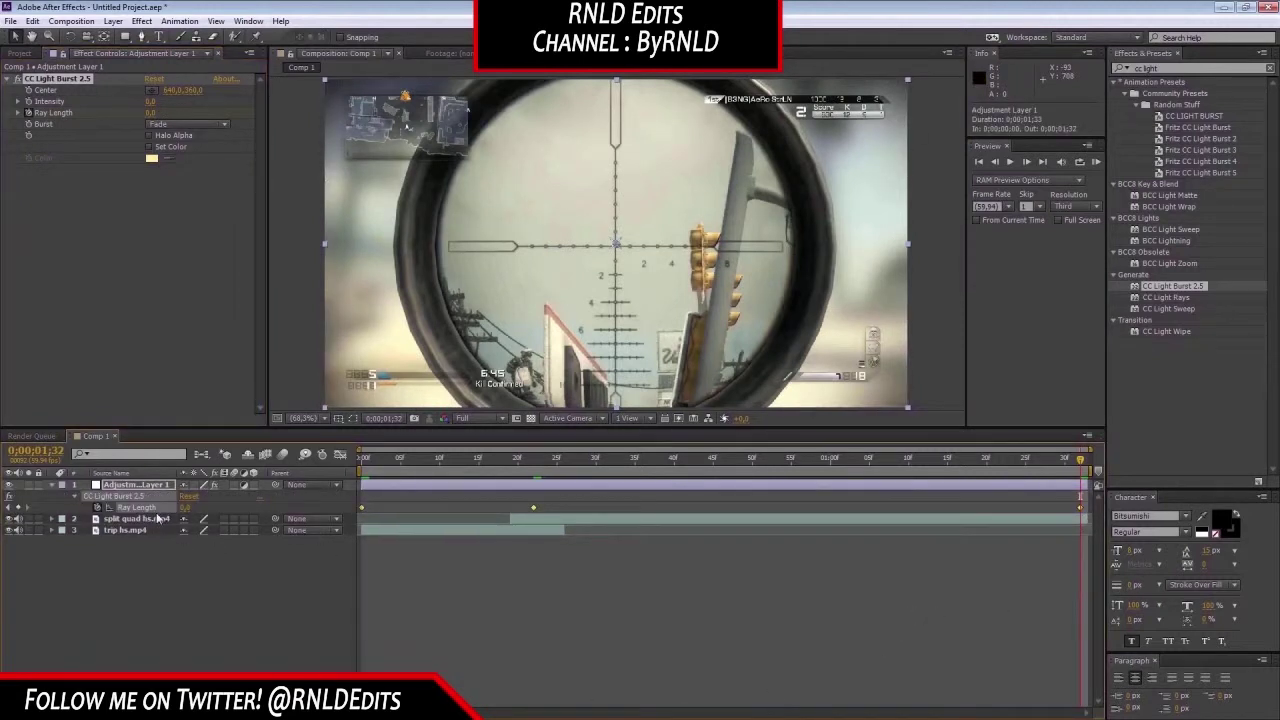
left_click(461, 608)
left_click_drag(482, 465, 590, 478)
- Search the effects for "shine" and apply Trapcode Shine to the adjustment layer
left_click(1197, 307)
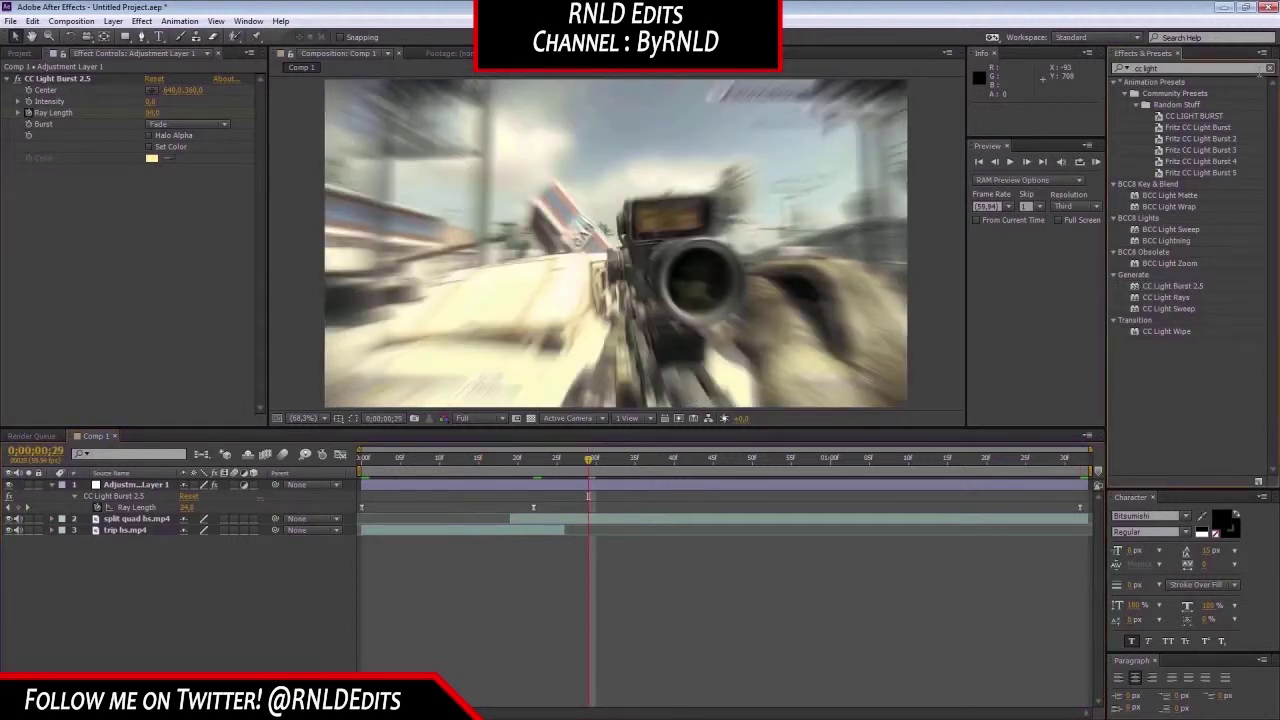
left_click(1269, 69)
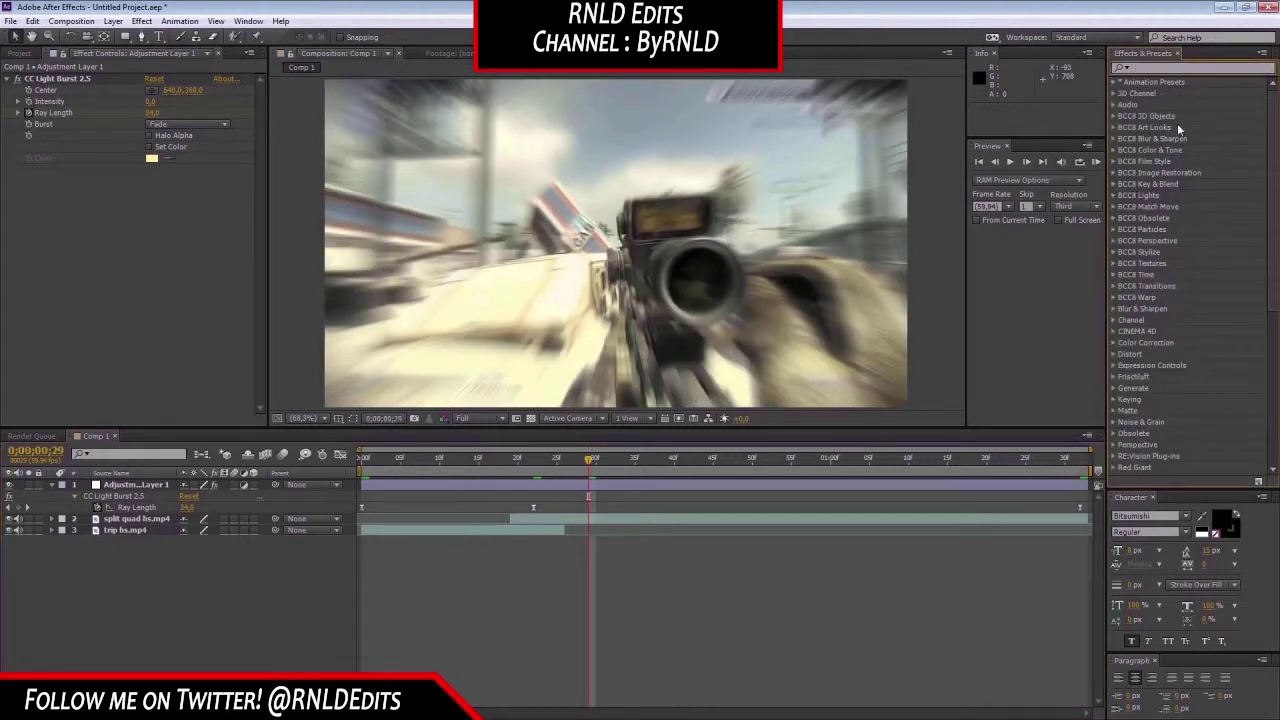
type("r")
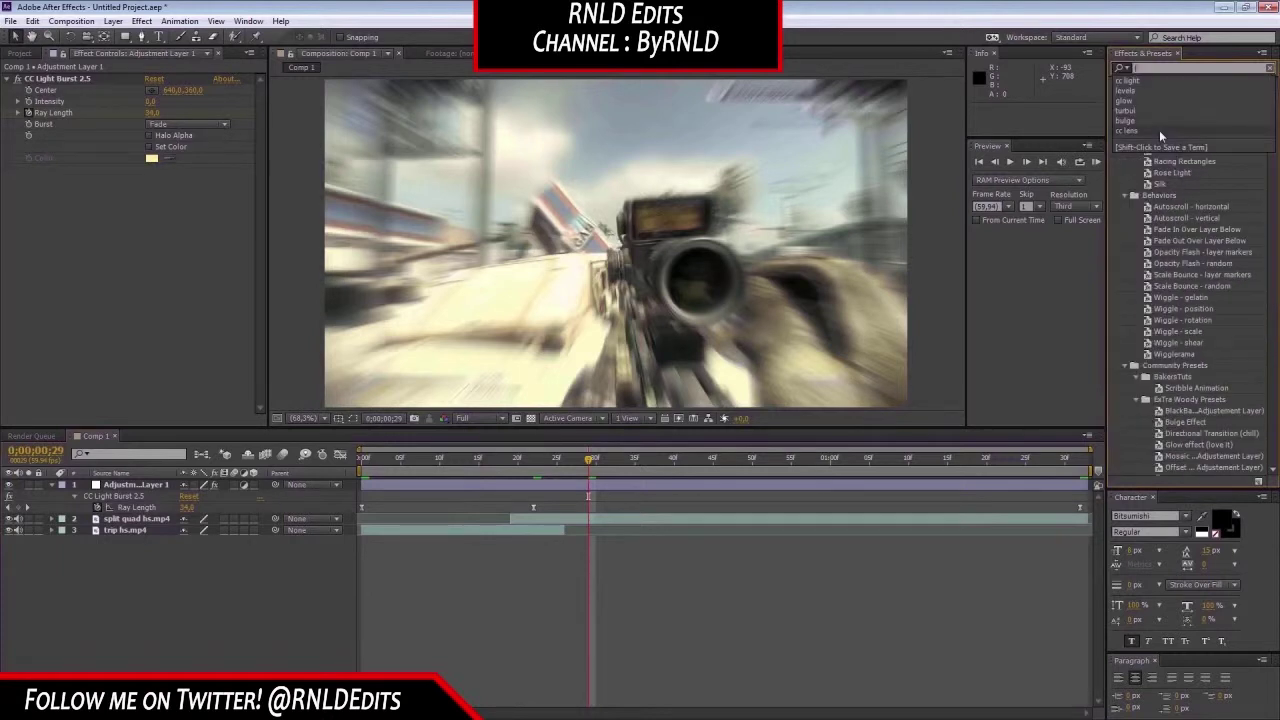
key("BackSpace")
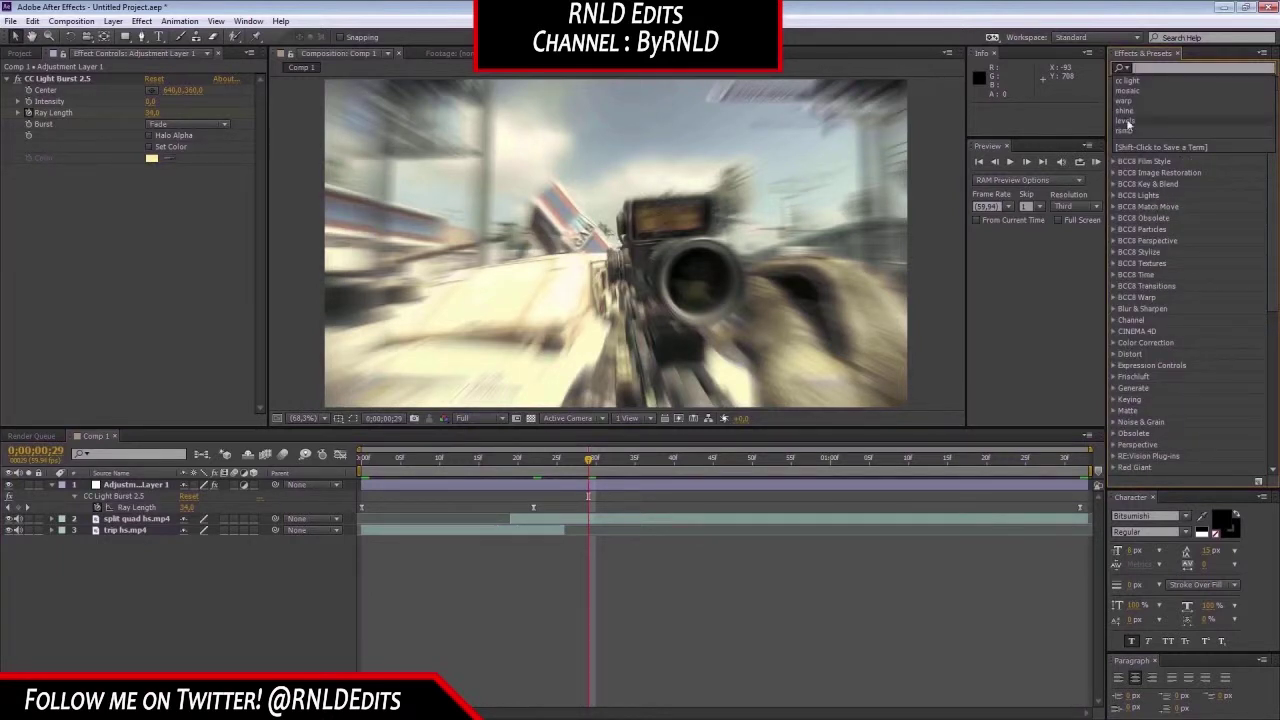
type("shine")
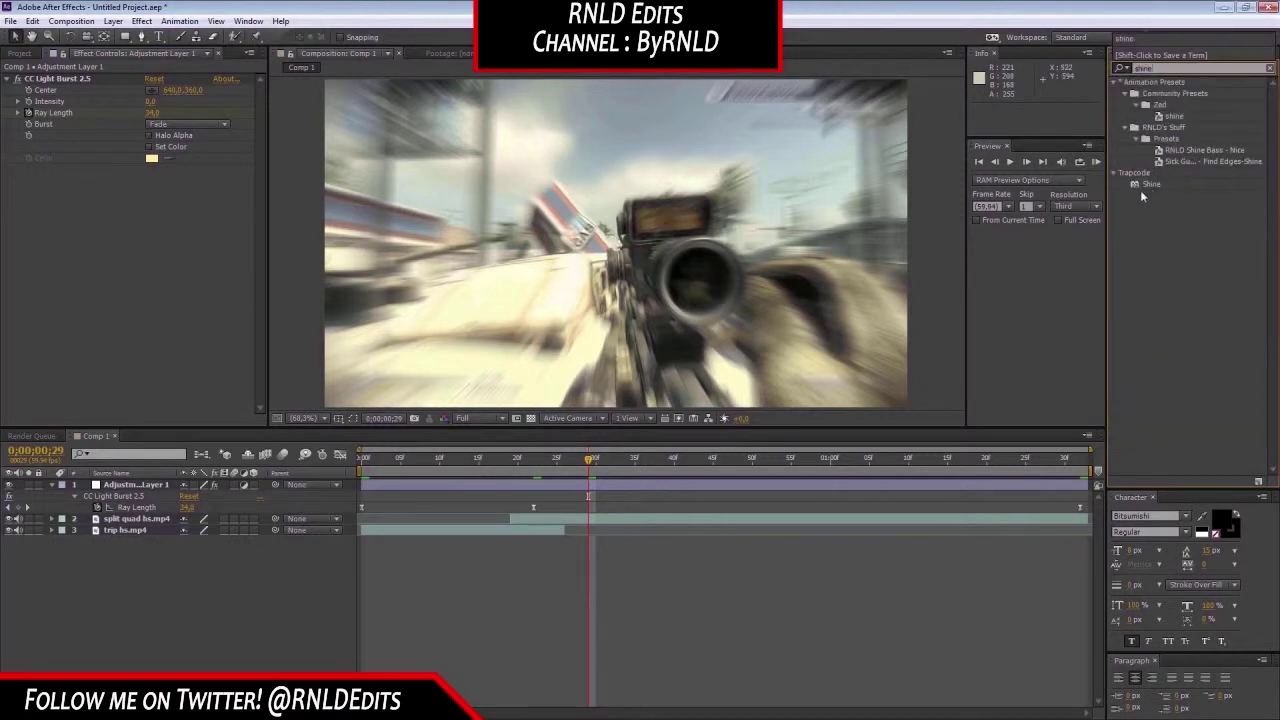
left_click_drag(1150, 185, 355, 365)
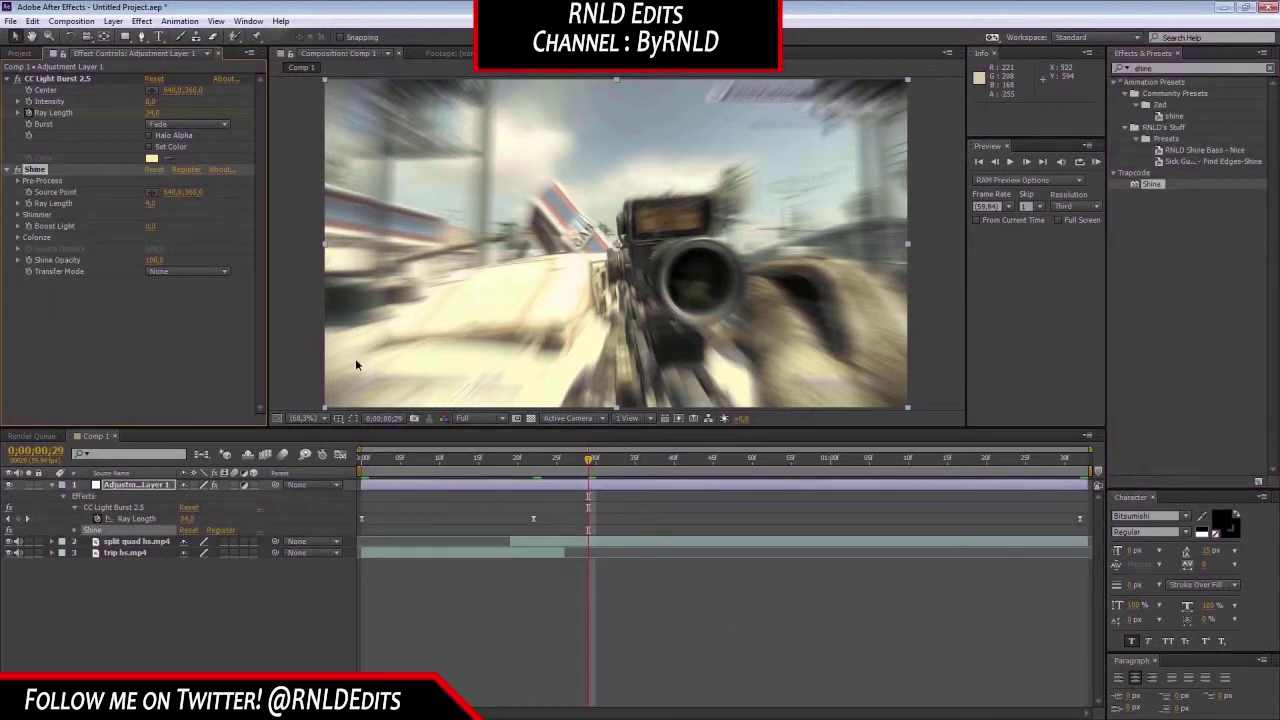
- Set Shine's Transfer Mode to Add and move its source point up near the frame's top edge, to about 660, 32
left_click(175, 272)
left_click(179, 320)
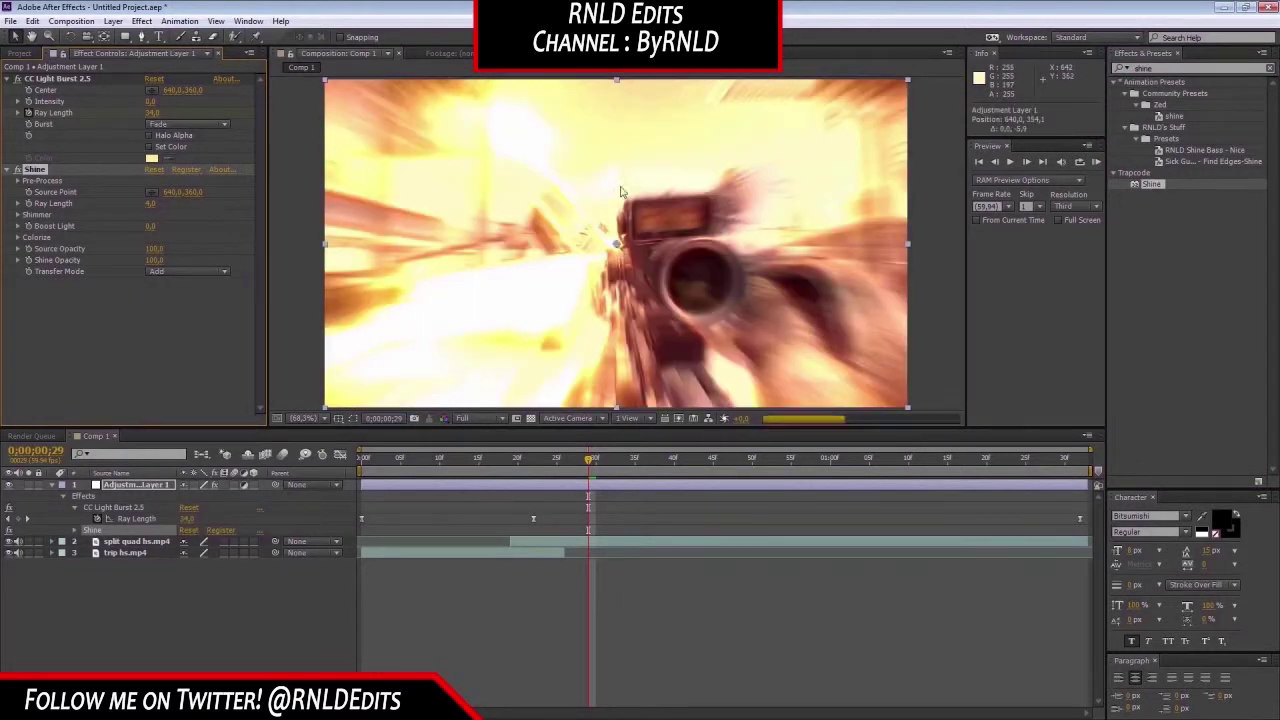
left_click_drag(625, 134, 626, 95)
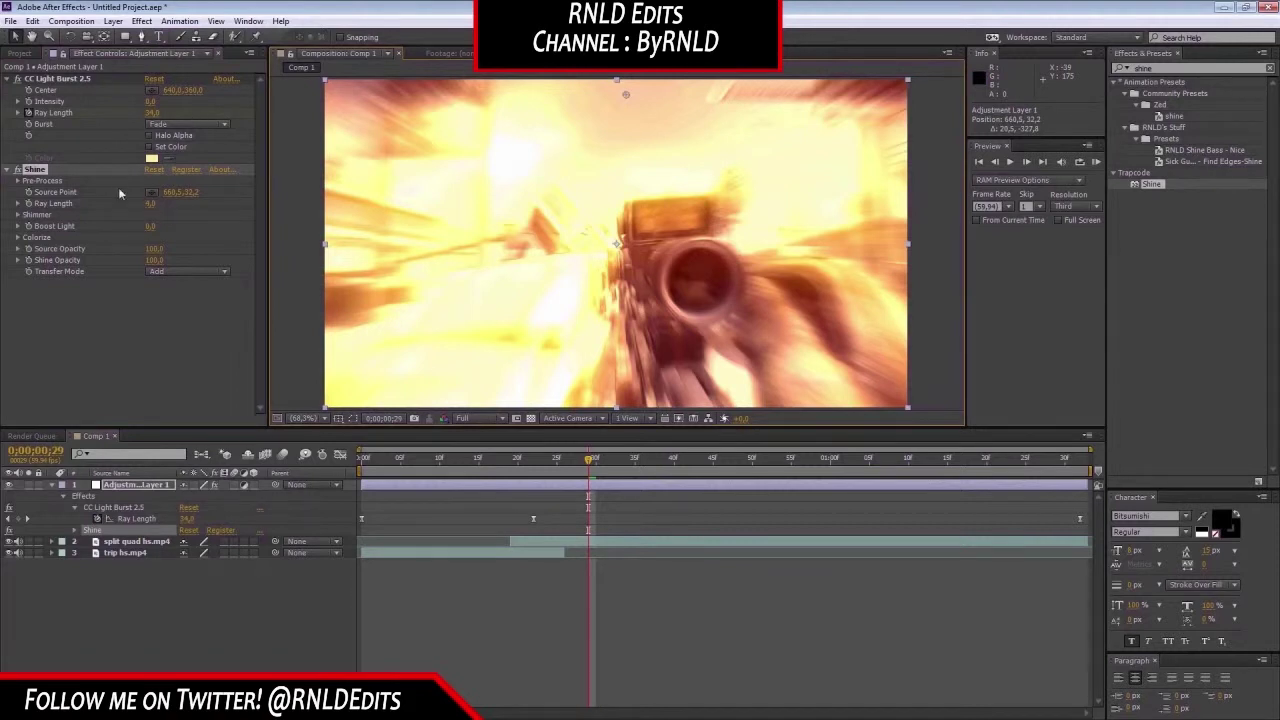
- Place Shine above CC Light Burst 2.5 in the effect order and raise its Threshold, trying 100 and 125 and settling on 150
left_click_drag(56, 170, 75, 78)
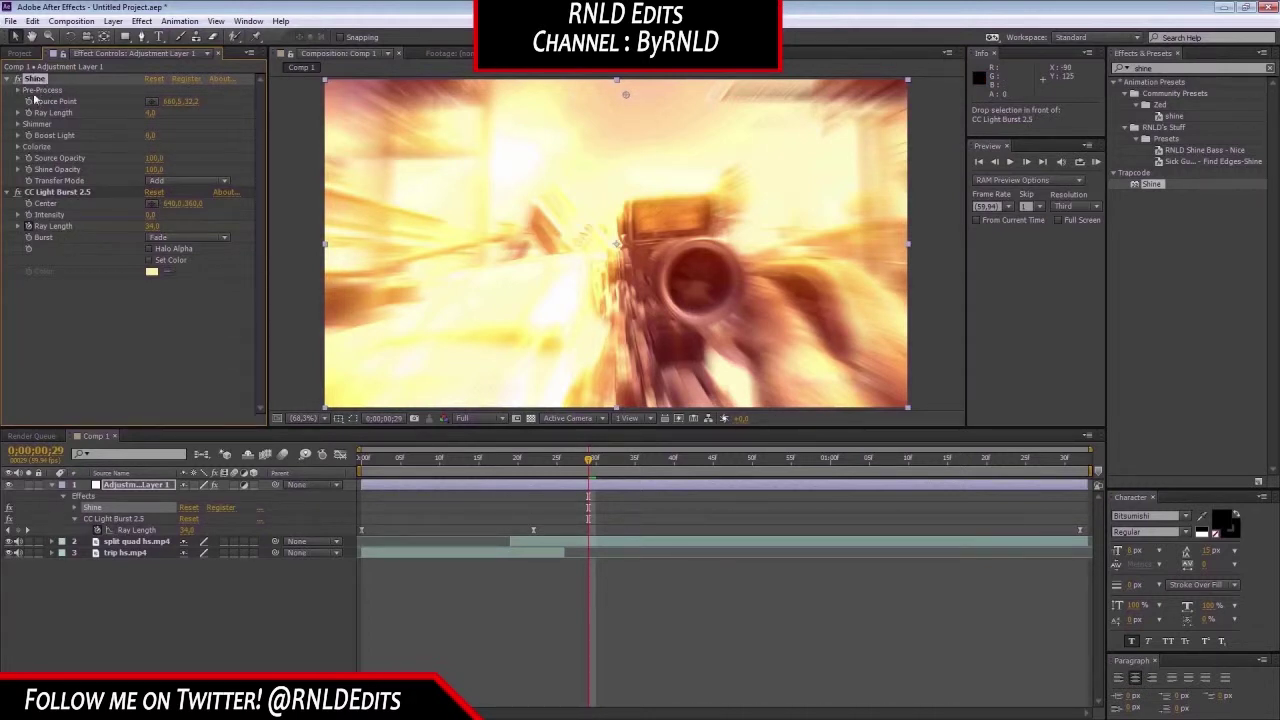
left_click(17, 90)
left_click_drag(177, 108, 169, 106)
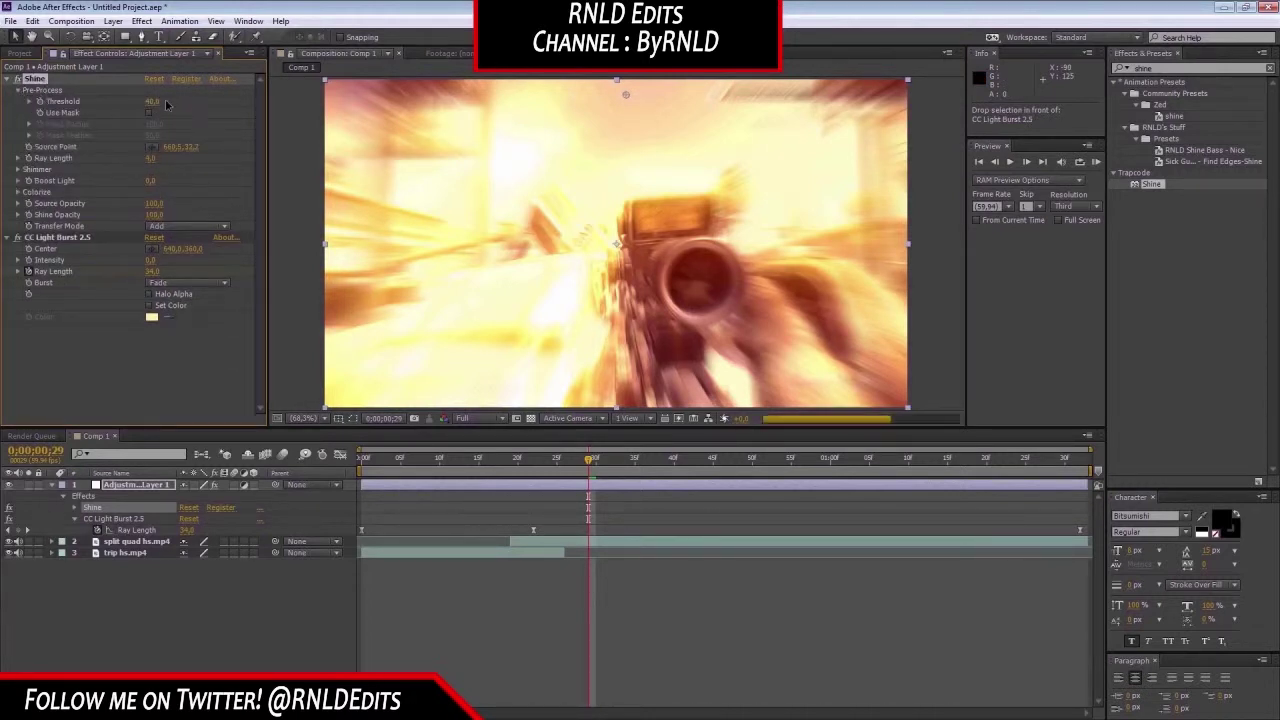
left_click(153, 103)
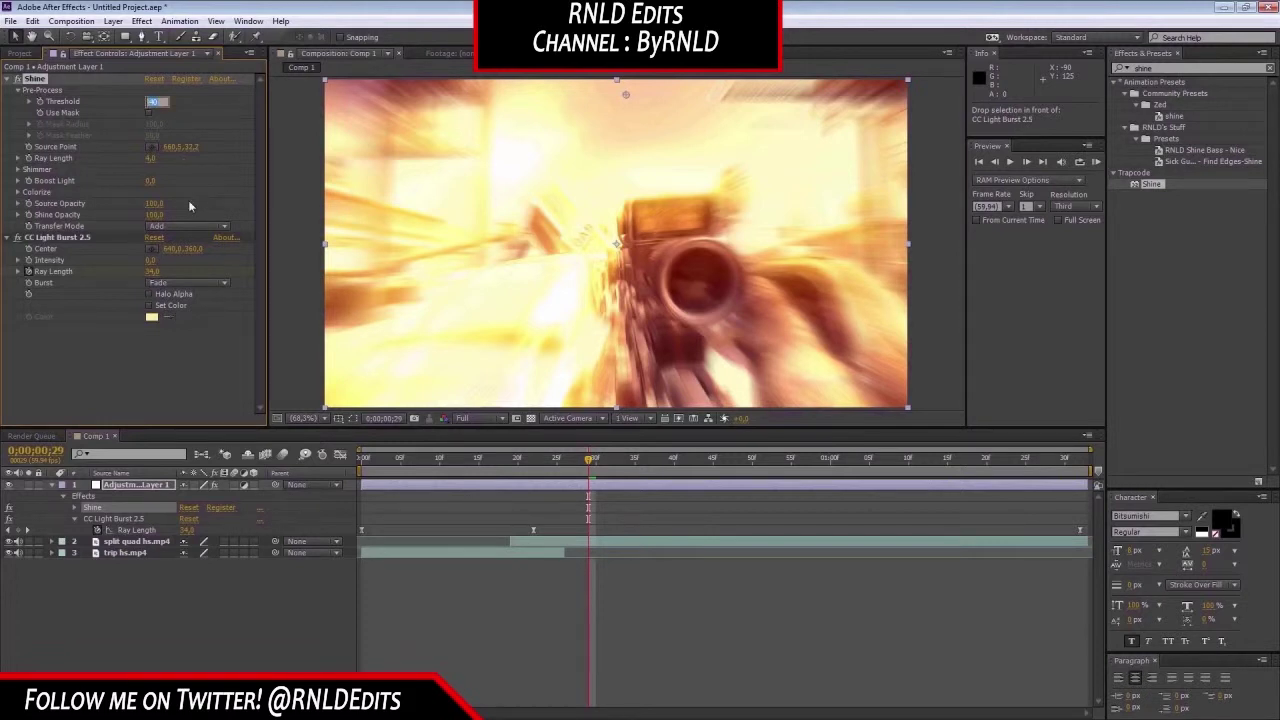
type("100")
key("Return")
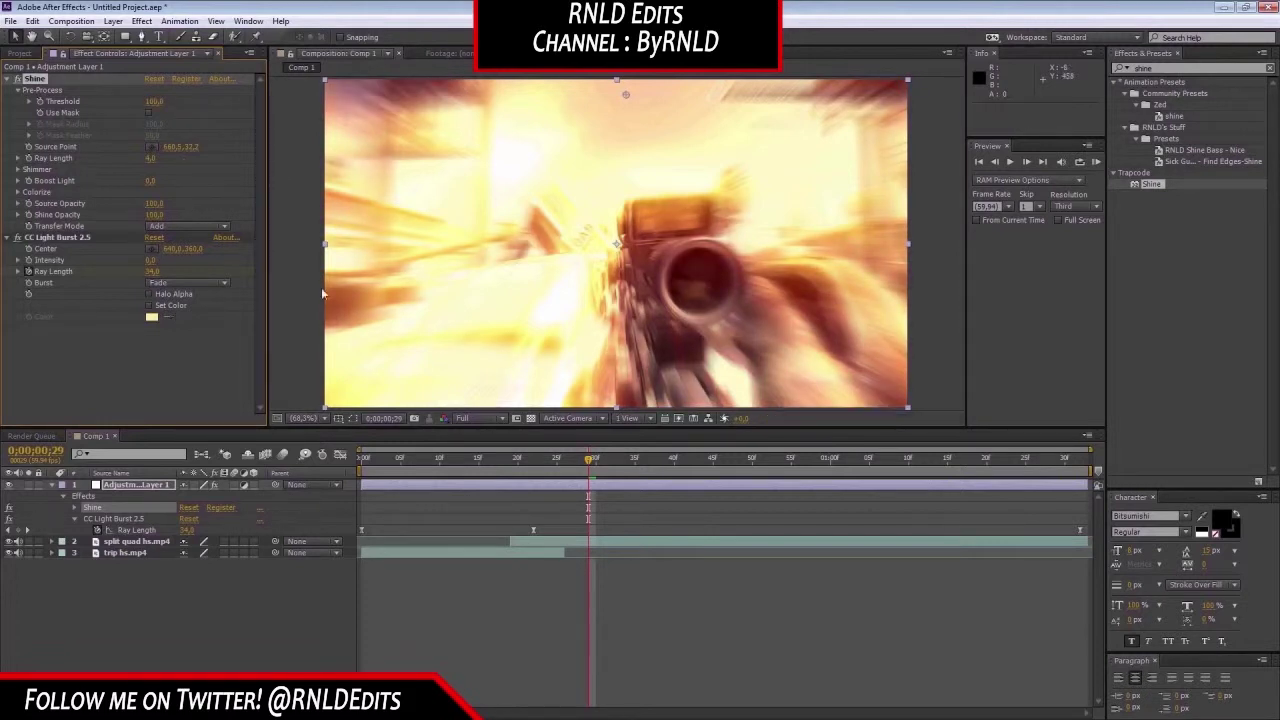
left_click(155, 100)
key("Return")
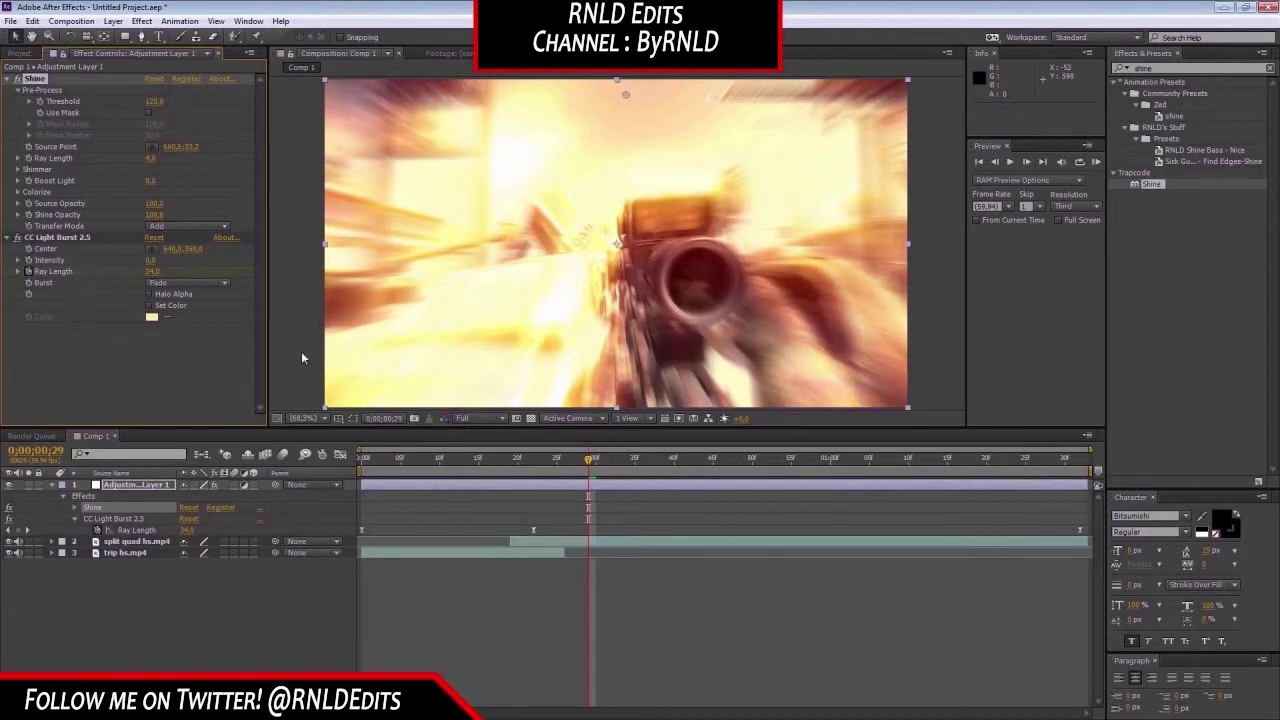
left_click(155, 101)
type("150")
key("Return")
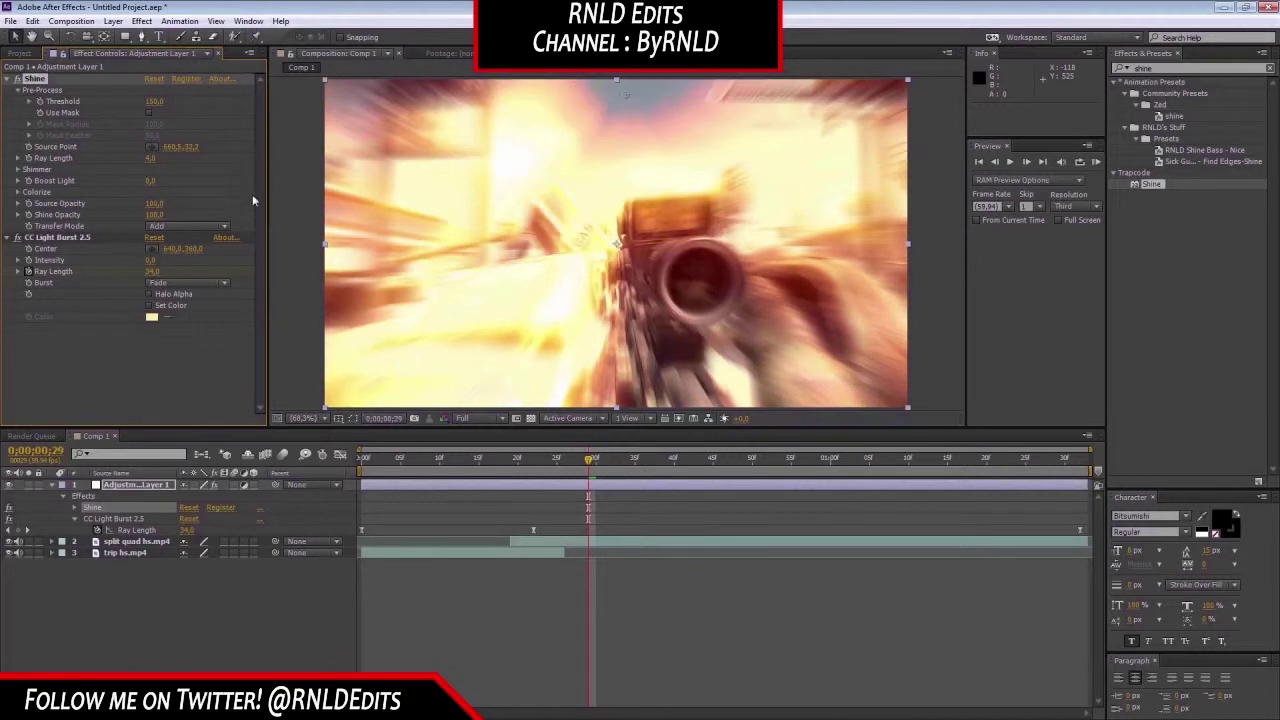
- Try several heights for Shine's source point and leave it top-centre of the frame at about 646, 16
mouse_move(625, 95)
left_mouse_down()
mouse_move(618, 118)
mouse_move(620, 82)
left_mouse_up()
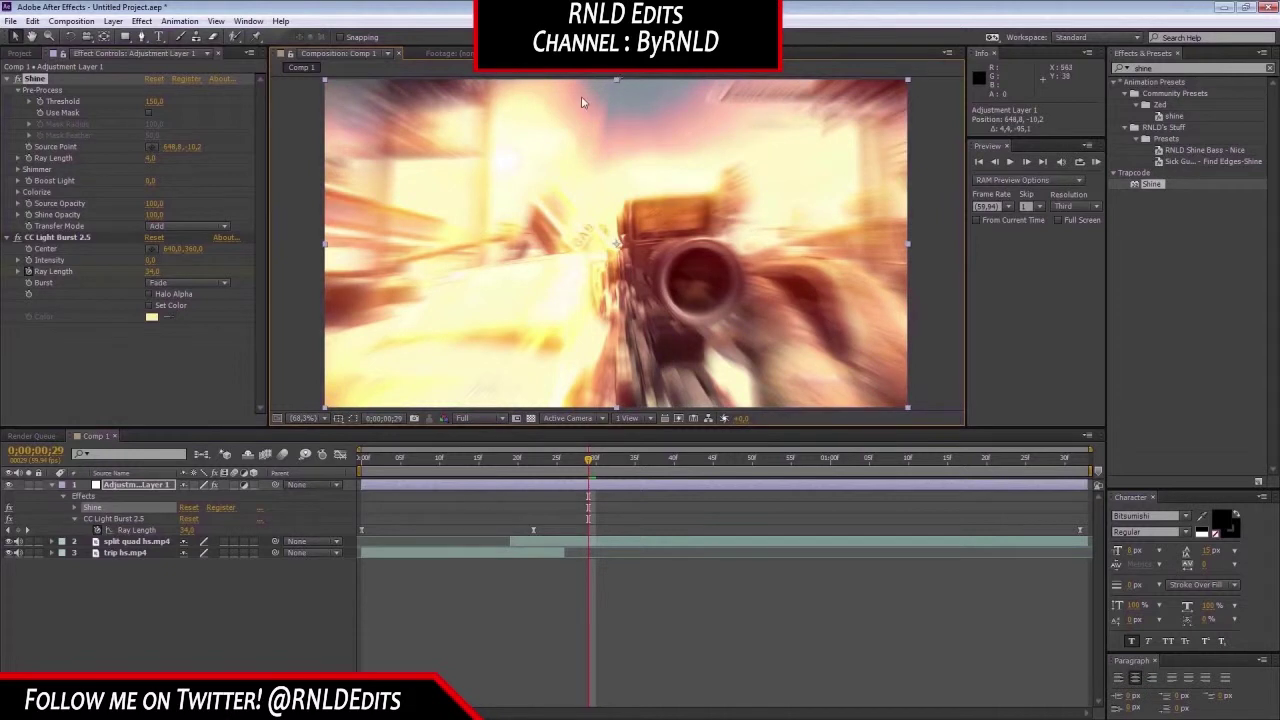
left_click_drag(621, 76, 621, 78)
mouse_move(617, 154)
left_mouse_down()
mouse_move(617, 253)
mouse_move(618, 177)
left_mouse_up()
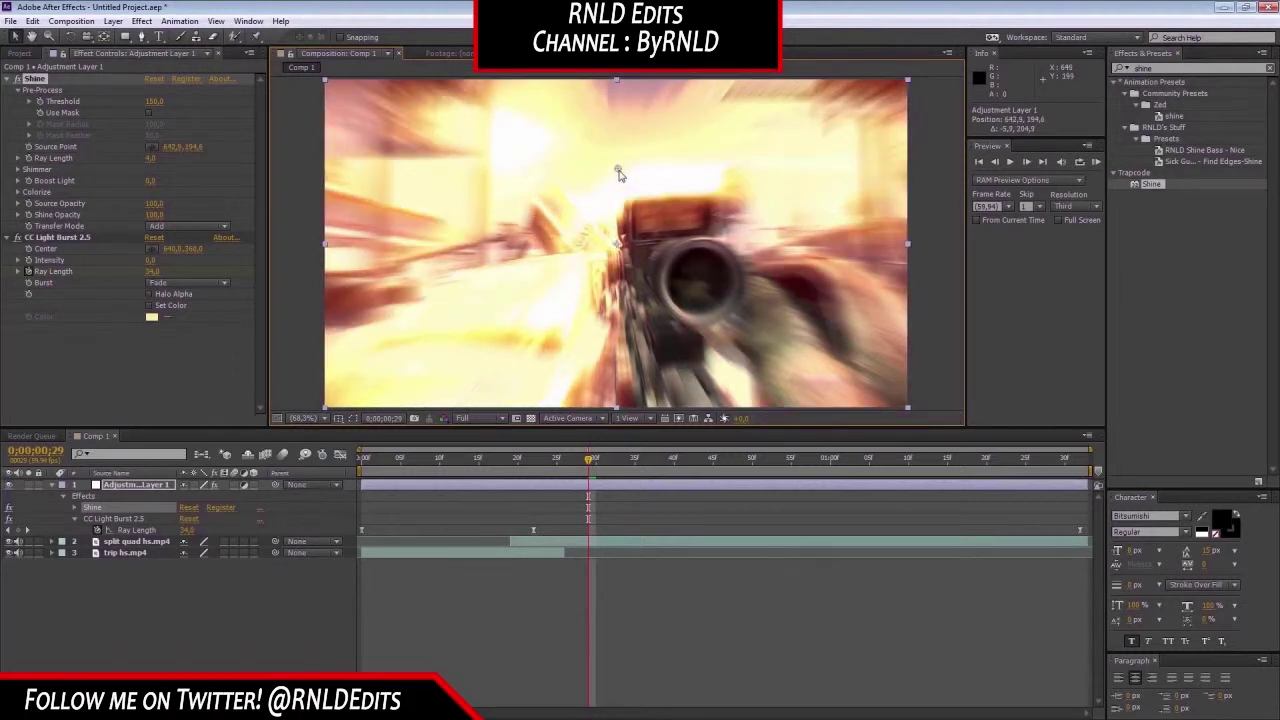
left_click_drag(618, 175, 620, 94)
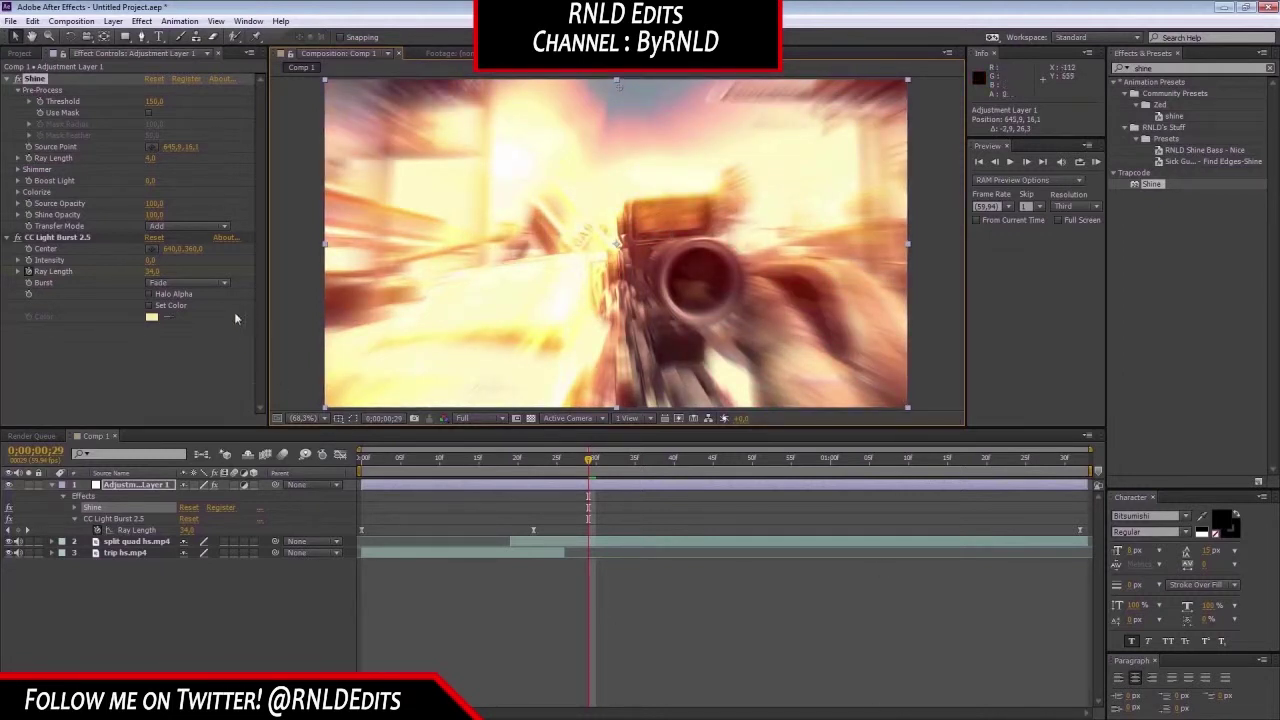
- Keyframe Shine Opacity at 0 on the first frame
key("Home")
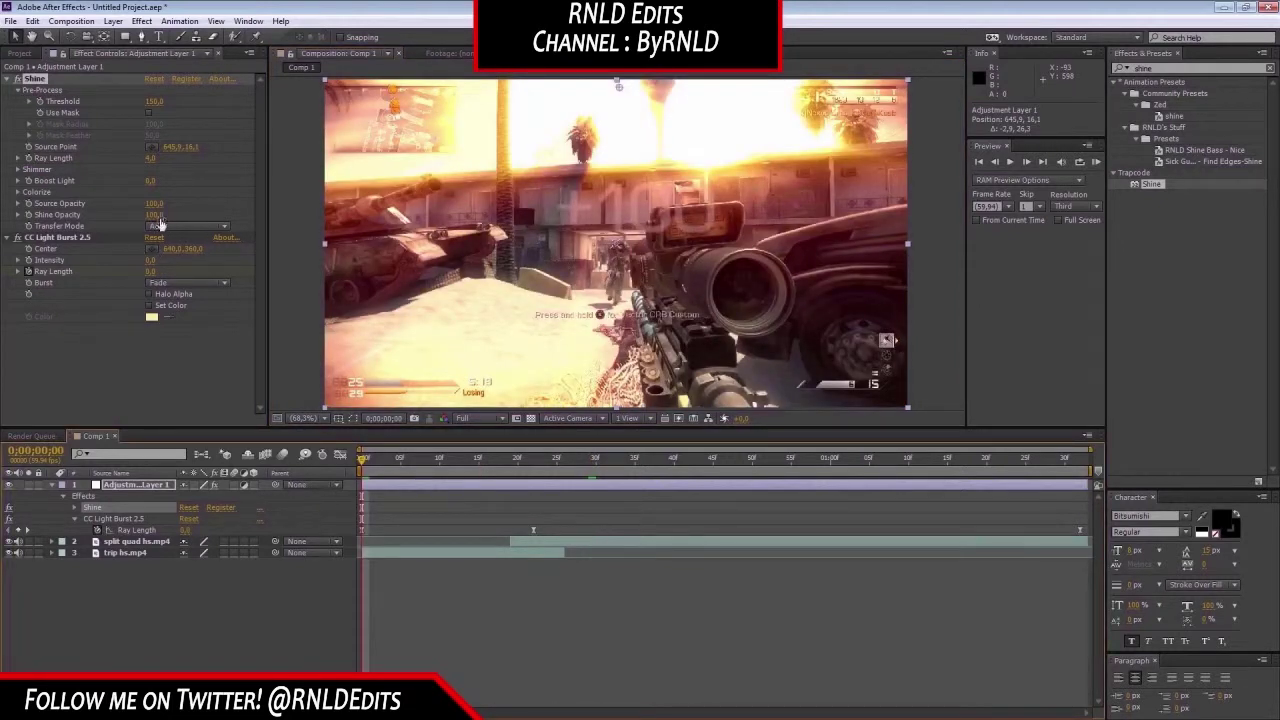
left_click(29, 215)
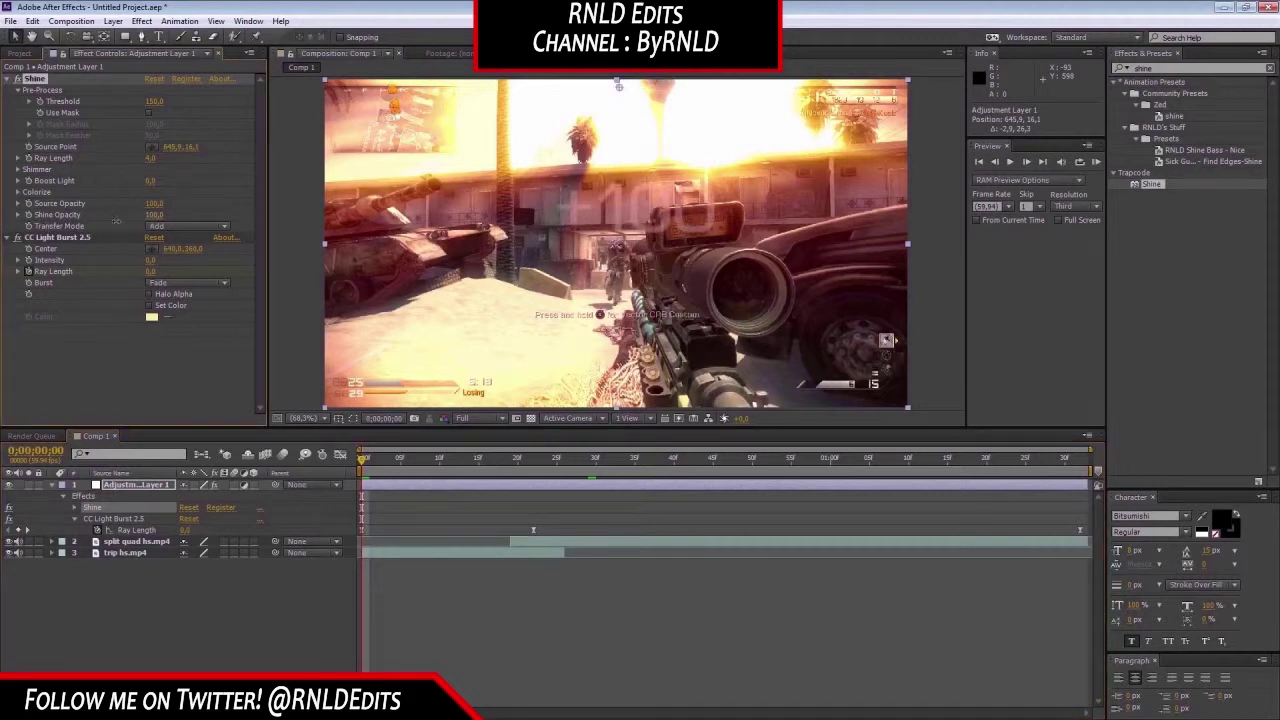
left_click_drag(152, 215, 56, 228)
left_click(29, 215)
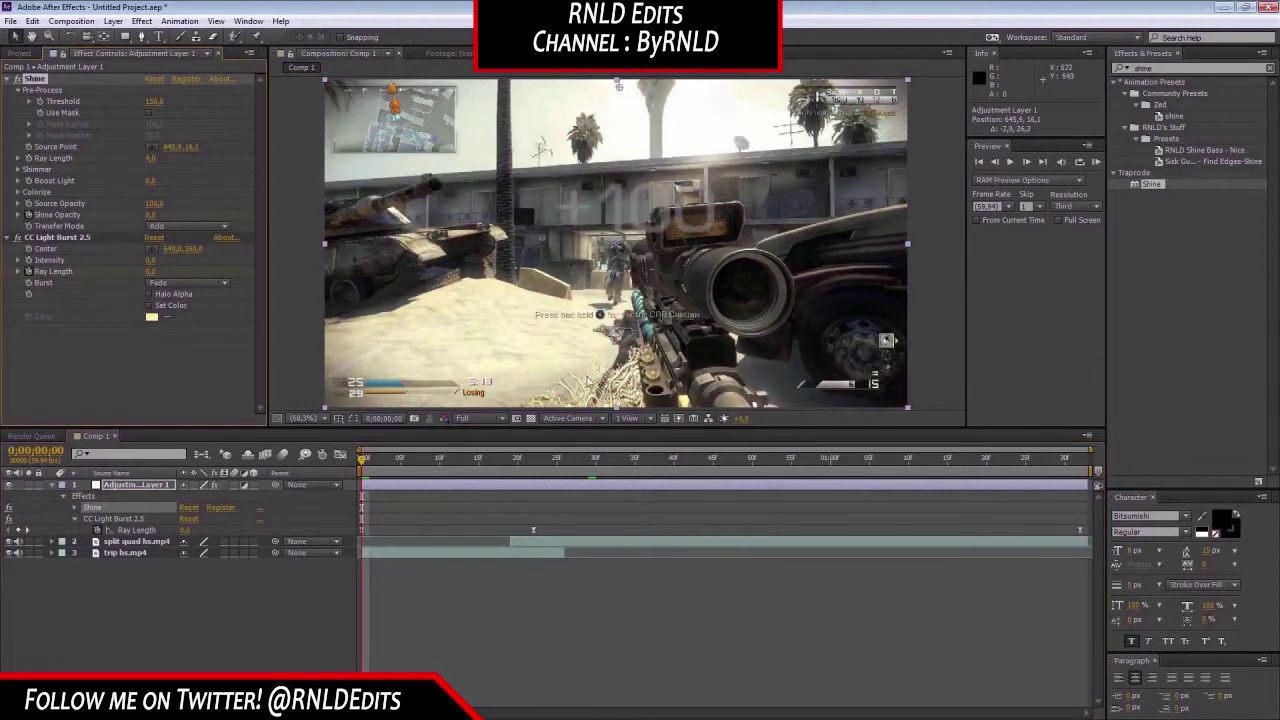
- Keyframe Shine Opacity at 100 at 0;00;00;22 and at 0 at 0;00;01;32, and check the frames in between
left_click(533, 467)
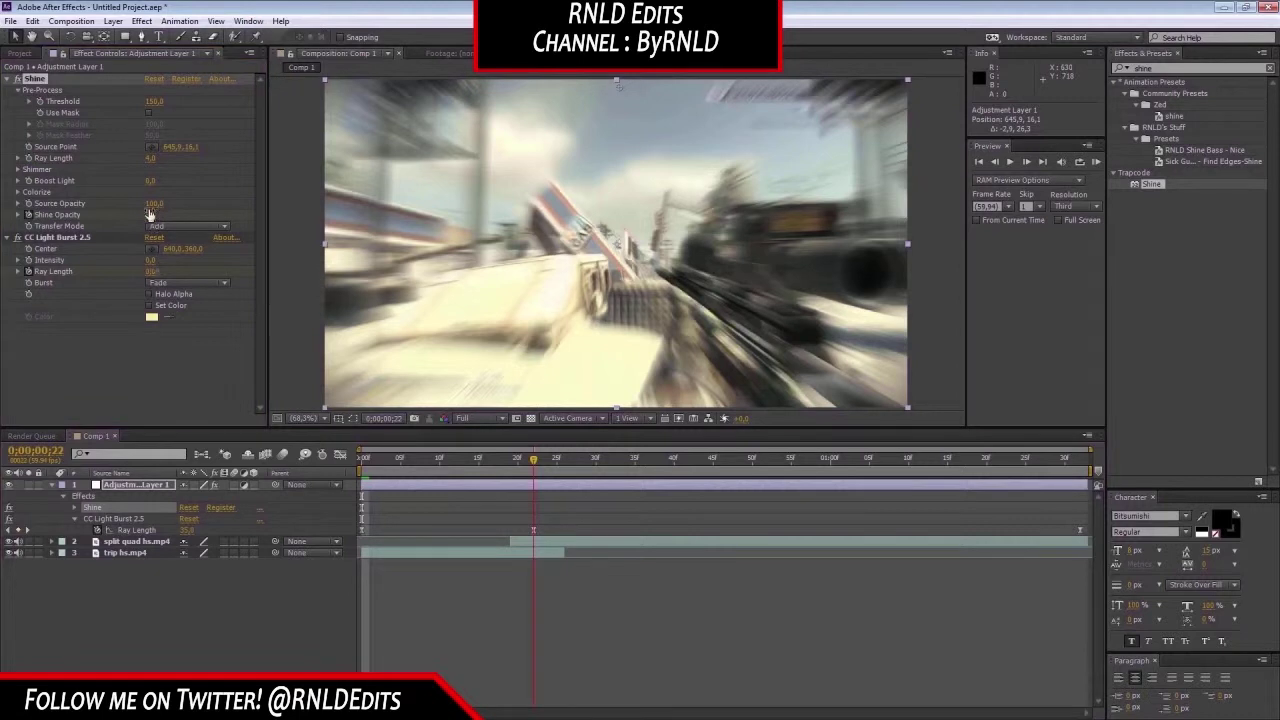
left_click_drag(151, 215, 733, 290)
left_click(1080, 461)
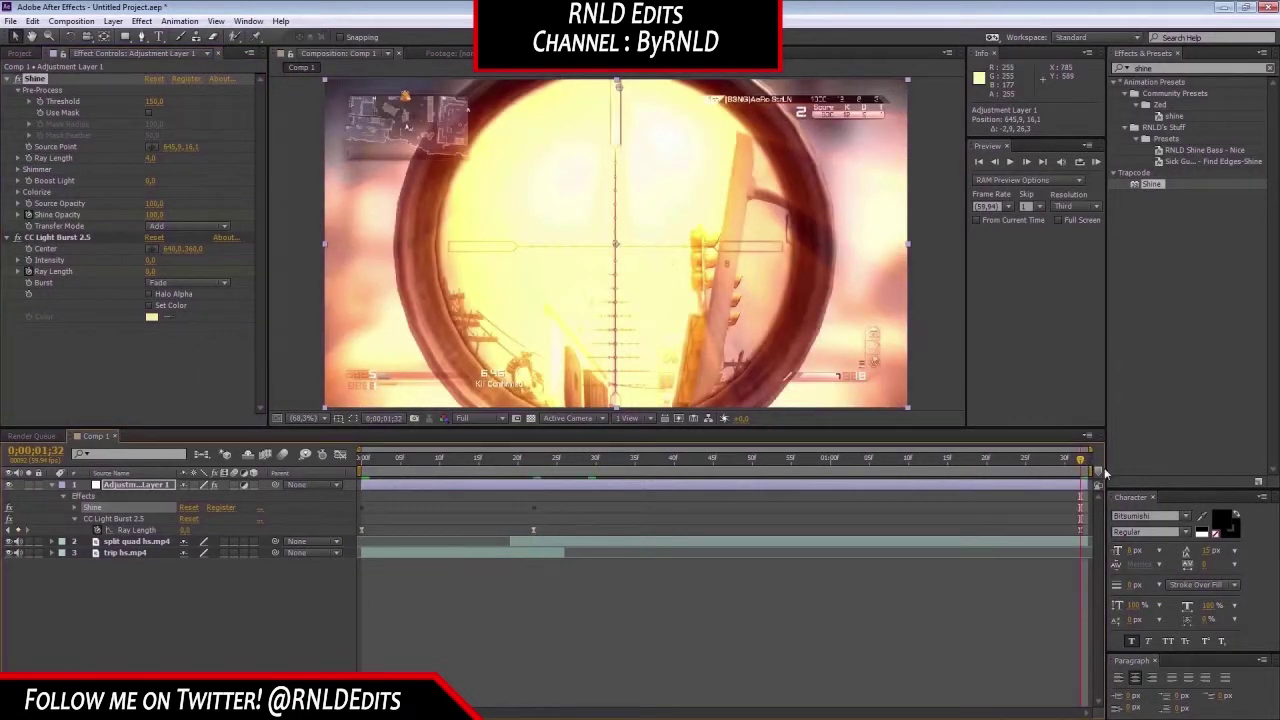
left_click_drag(155, 216, 3, 381)
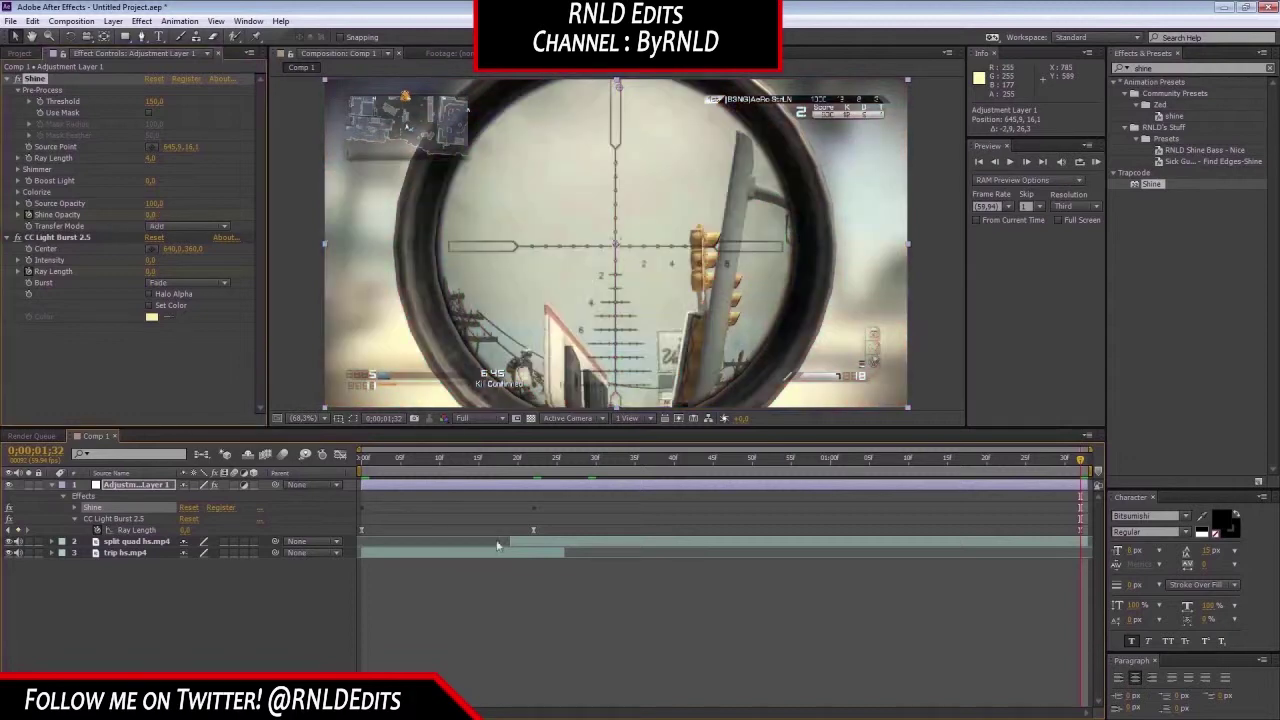
left_click(690, 461)
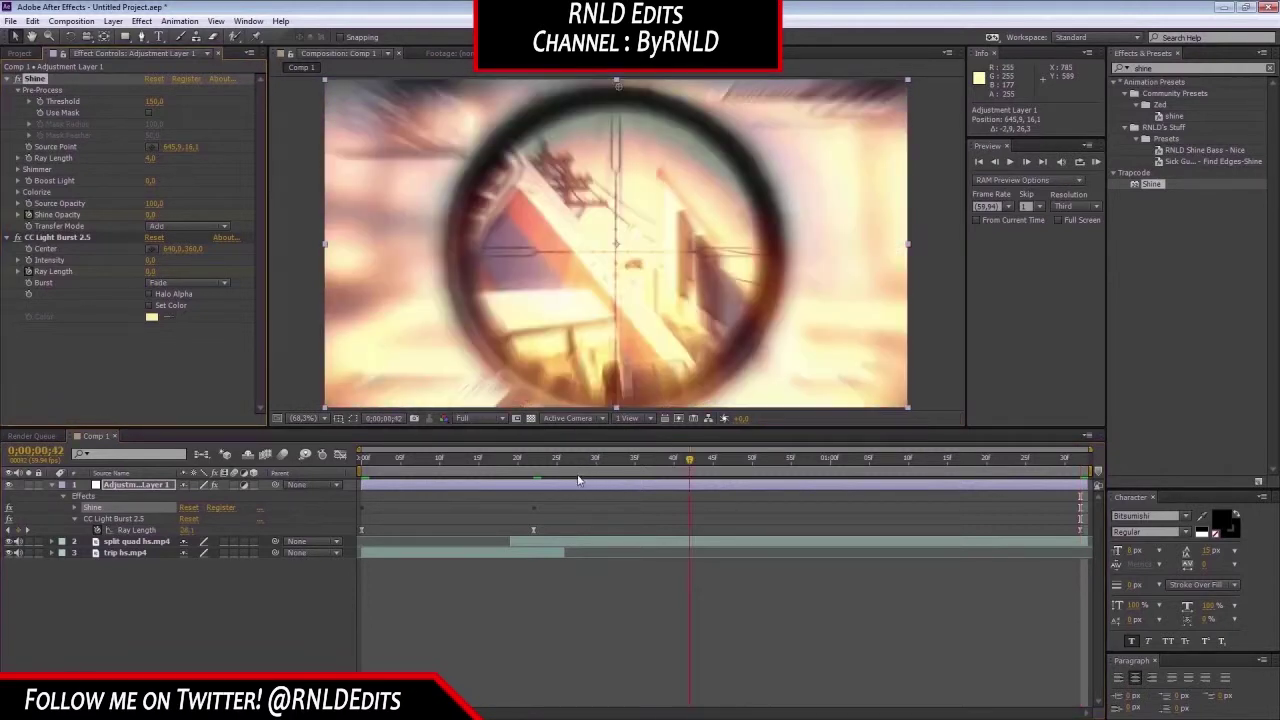
left_click(535, 468)
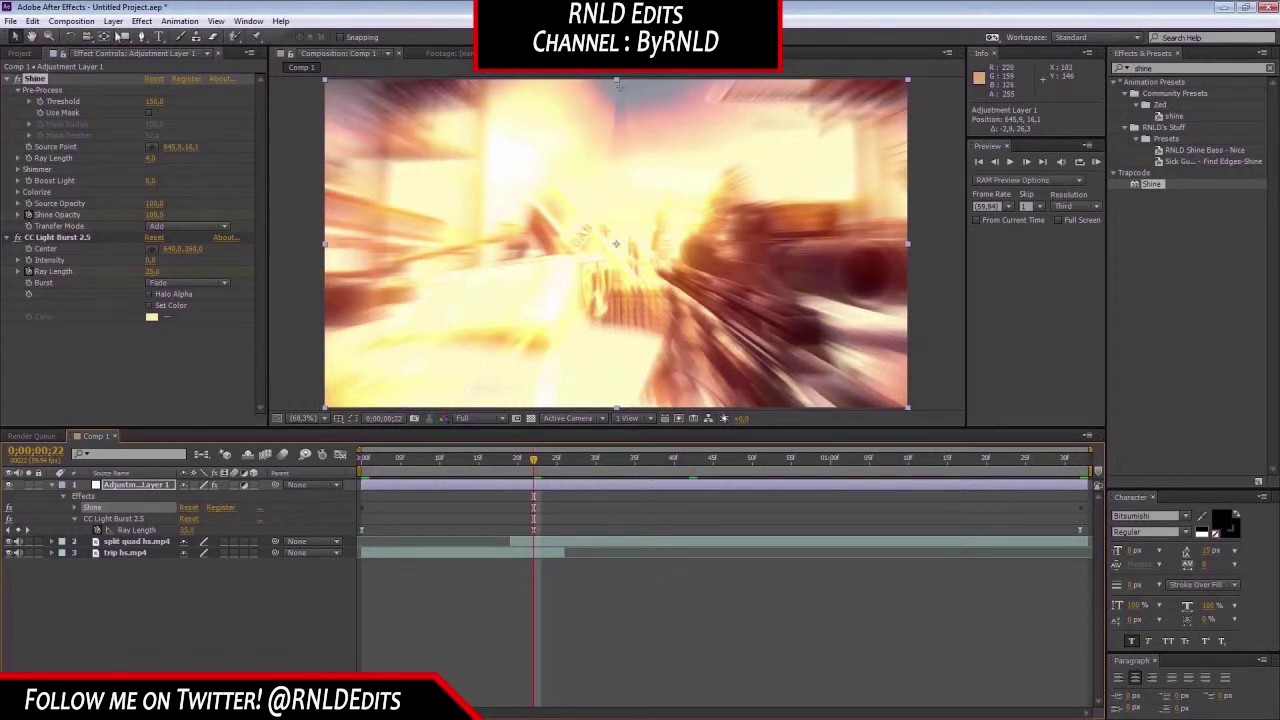
right_click(85, 293)
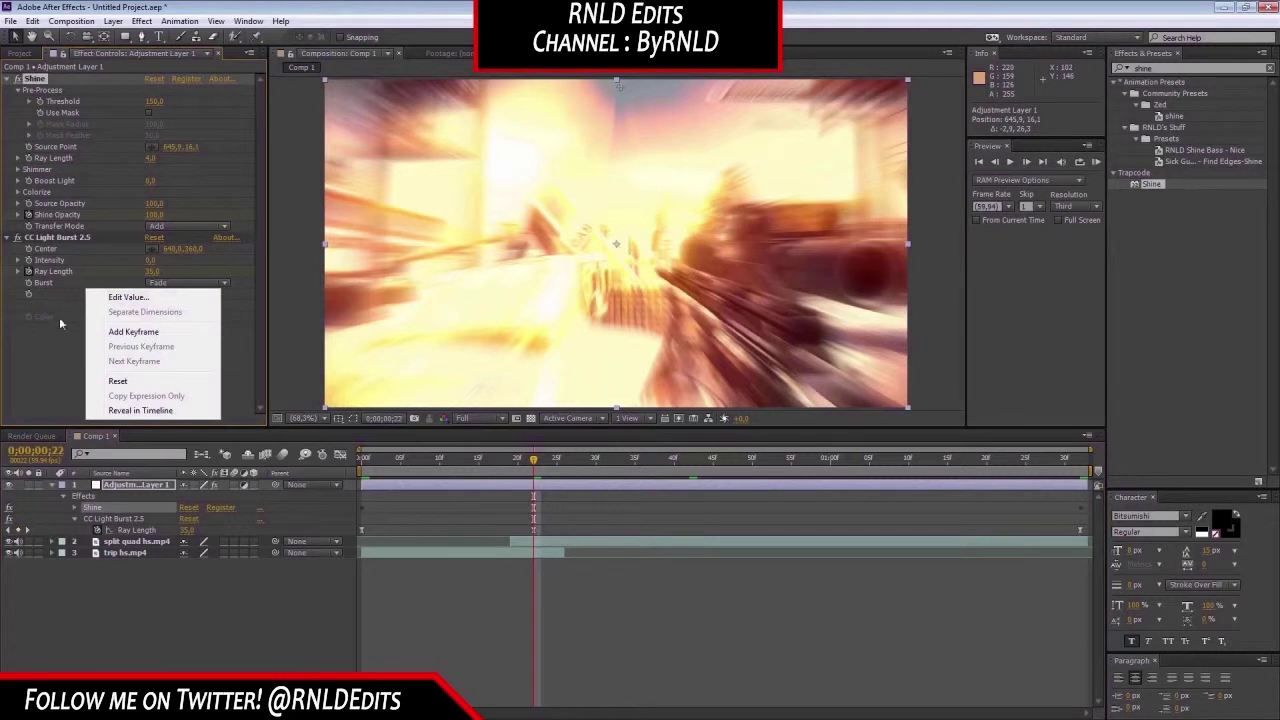
left_click(27, 322)
left_click(43, 78)
left_click(51, 238, "ctrl")
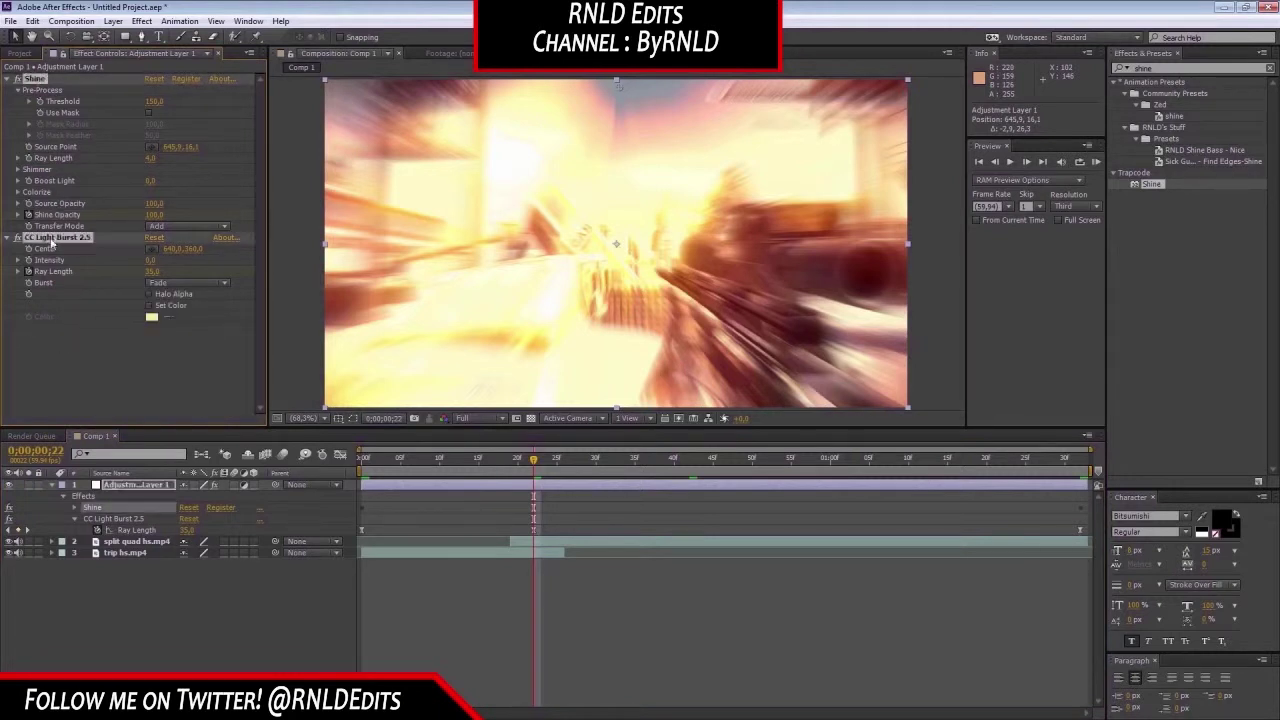
left_click(47, 342)
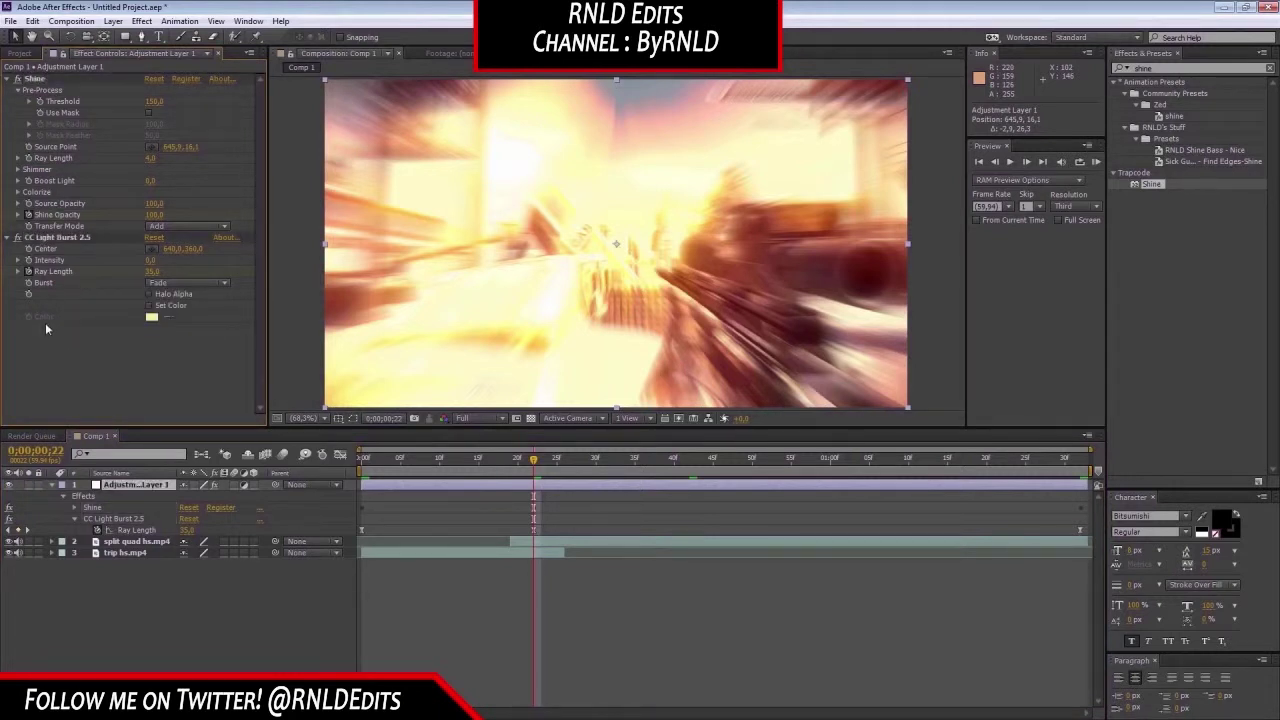
left_click(37, 80)
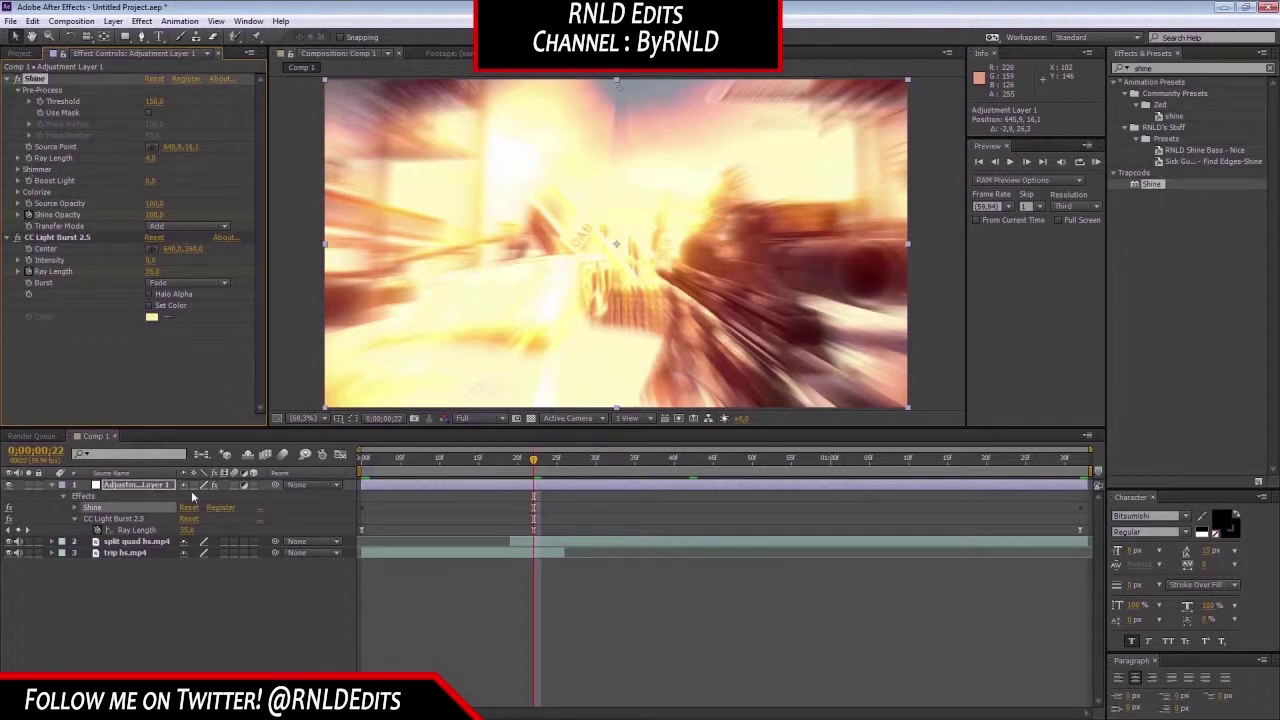
- Create a second adjustment layer and paste a copy of Adjustment Layer 1 above it
left_click(157, 486)
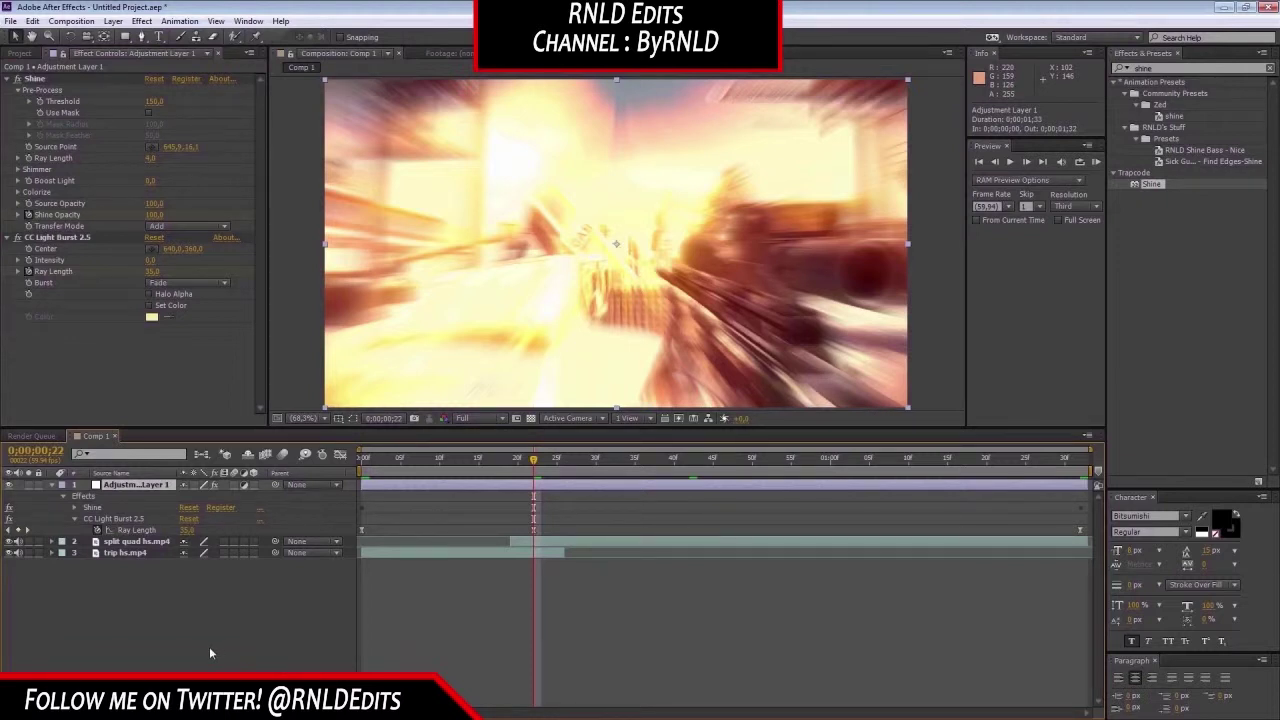
key("ctrl+c")
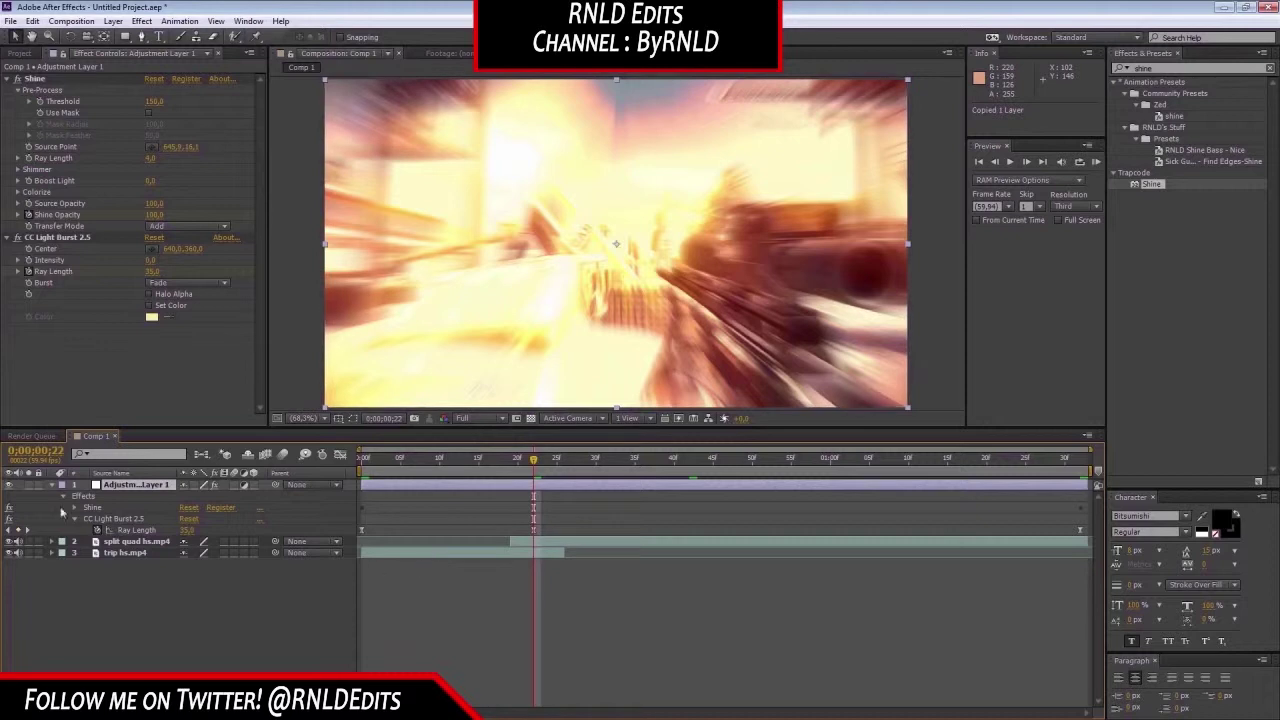
left_click(201, 628)
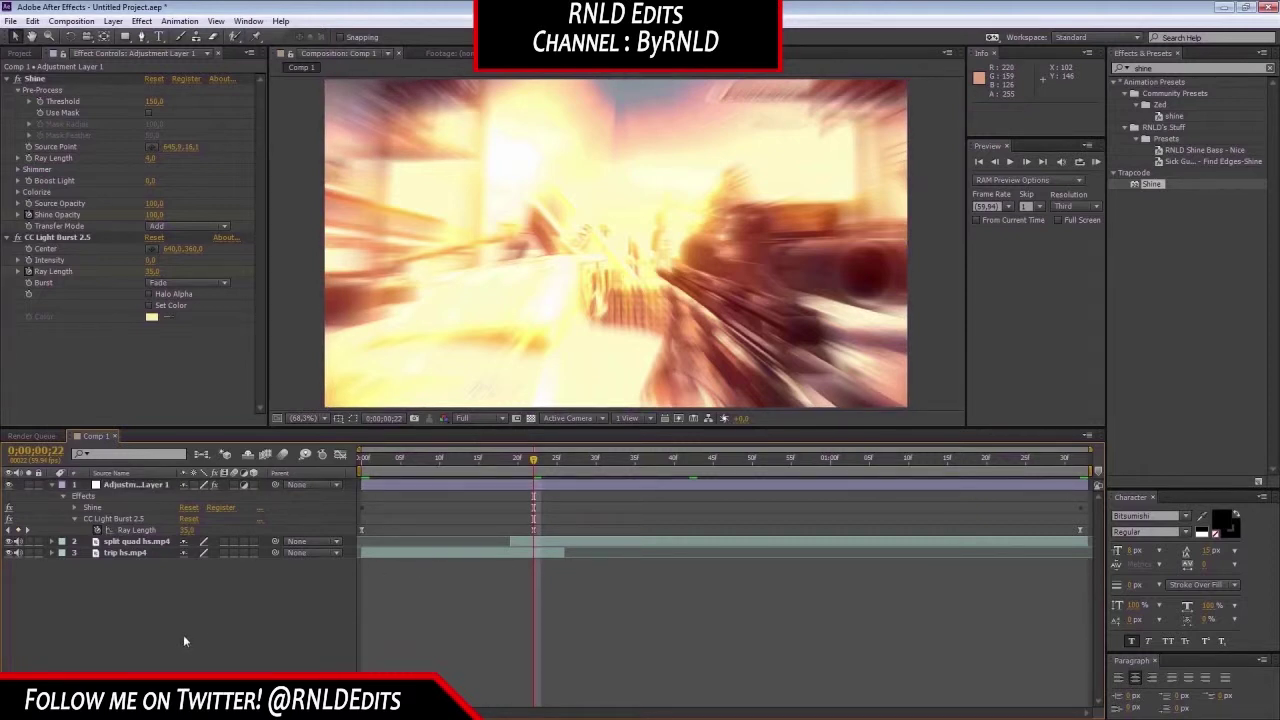
key("ctrl+alt+y")
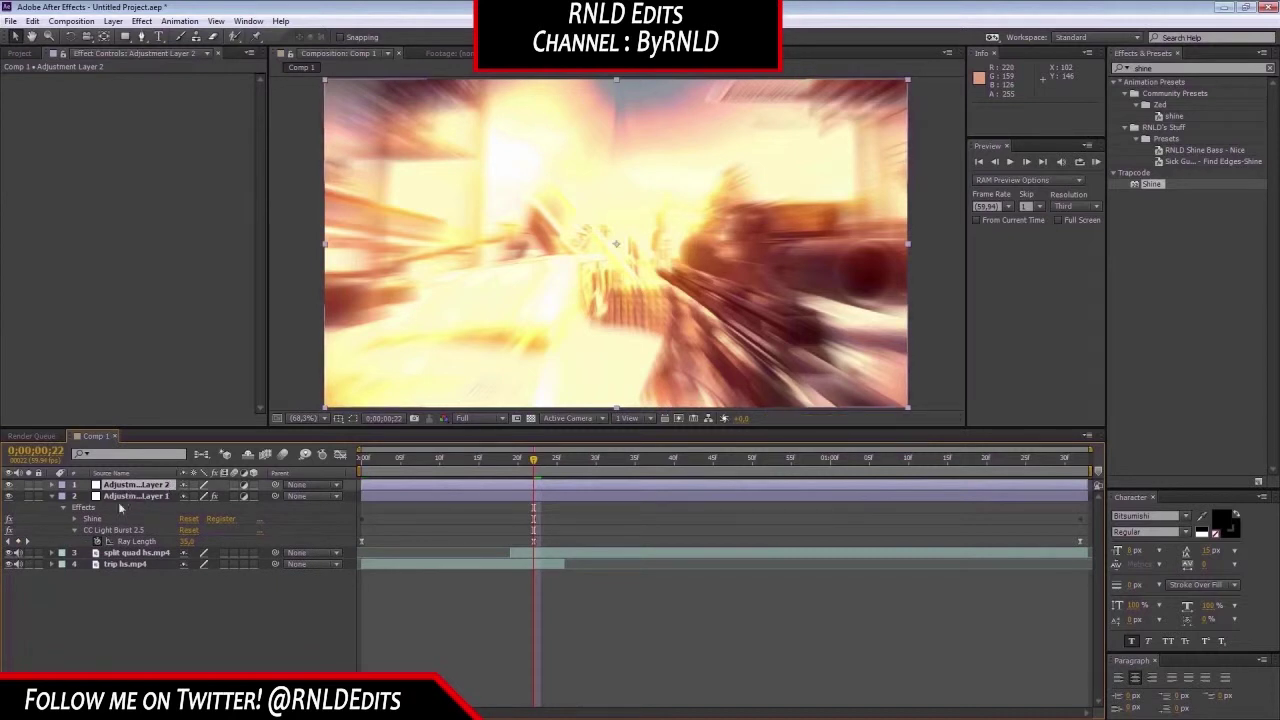
key("ctrl+v")
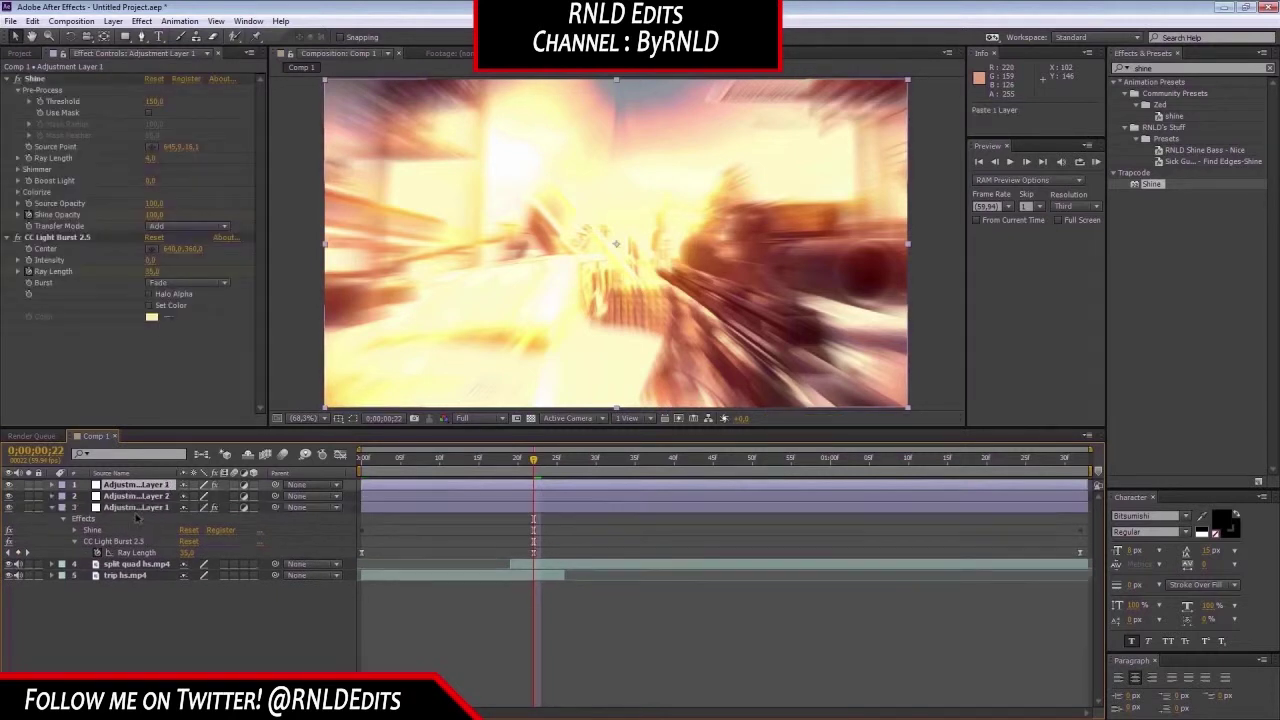
- Remove CC Light Burst 2.5 from the topmost adjustment layer copy and delete the empty Adjustment Layer 2
left_click(57, 238)
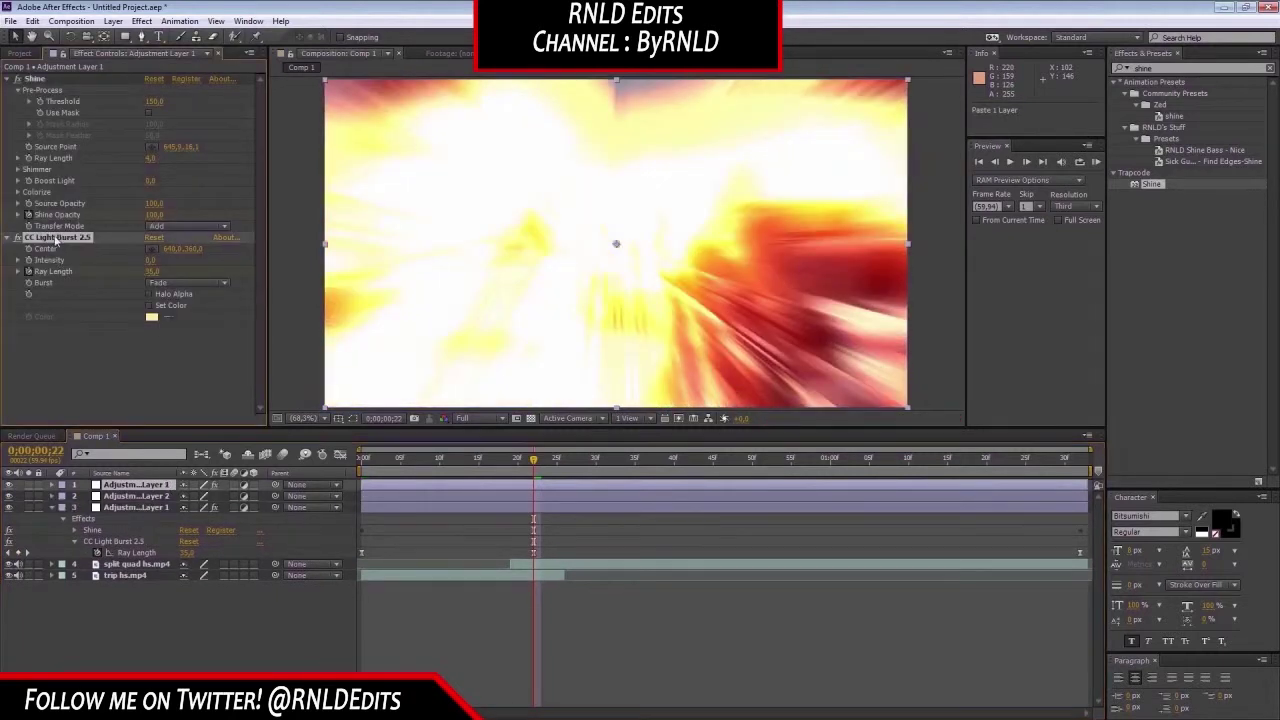
key("Delete")
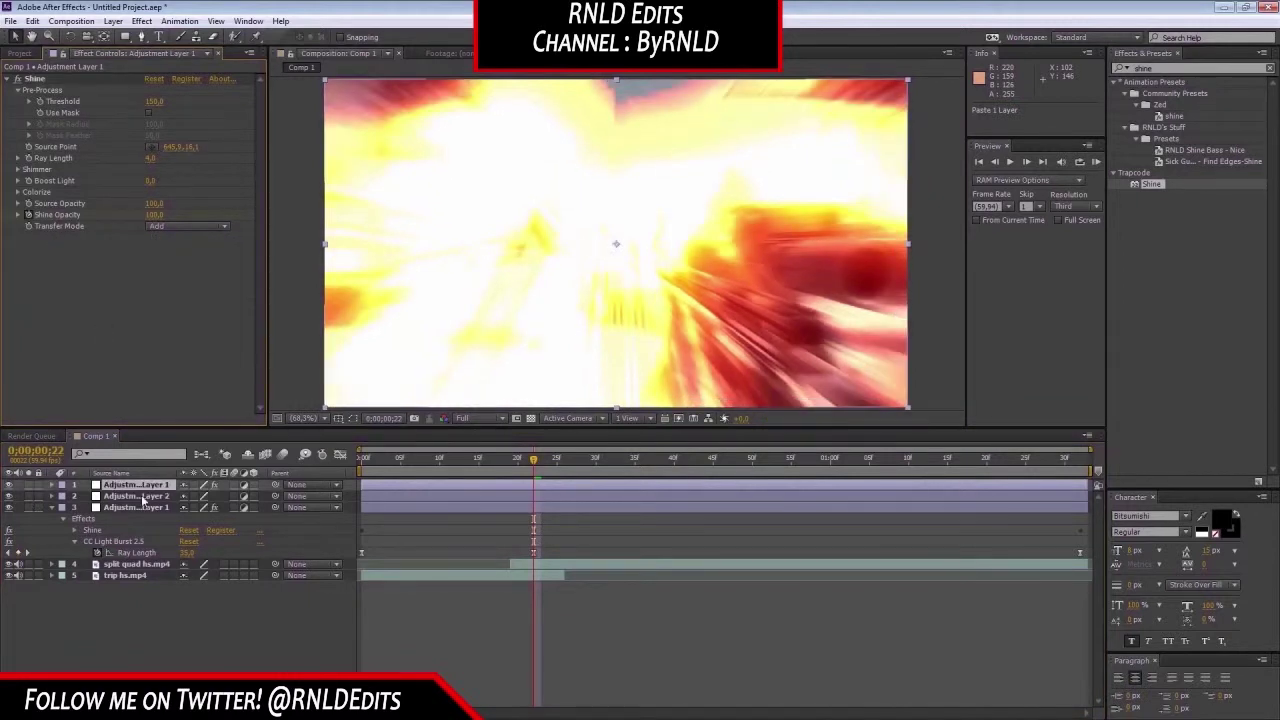
left_click(140, 496)
key("Delete")
- Remove the Shine effect from the lower adjustment layer, keeping only its CC Light Burst 2.5
left_click(167, 497)
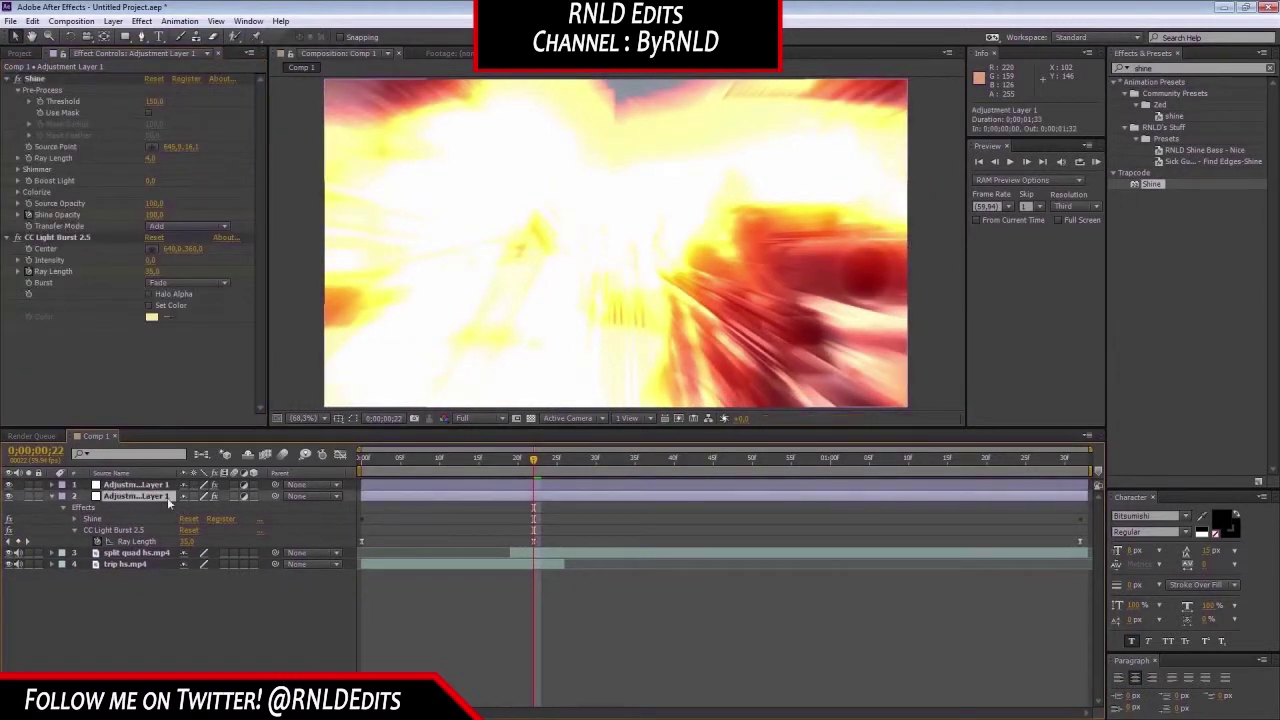
left_click(35, 78)
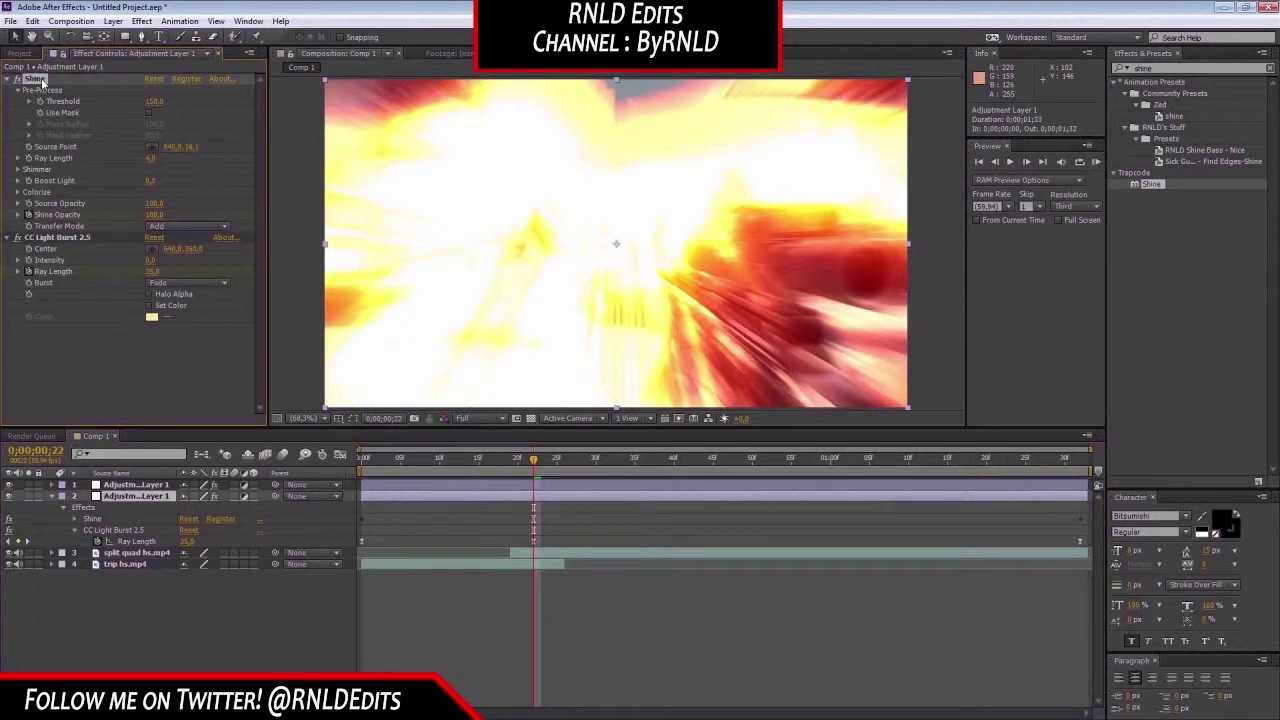
key("Delete")
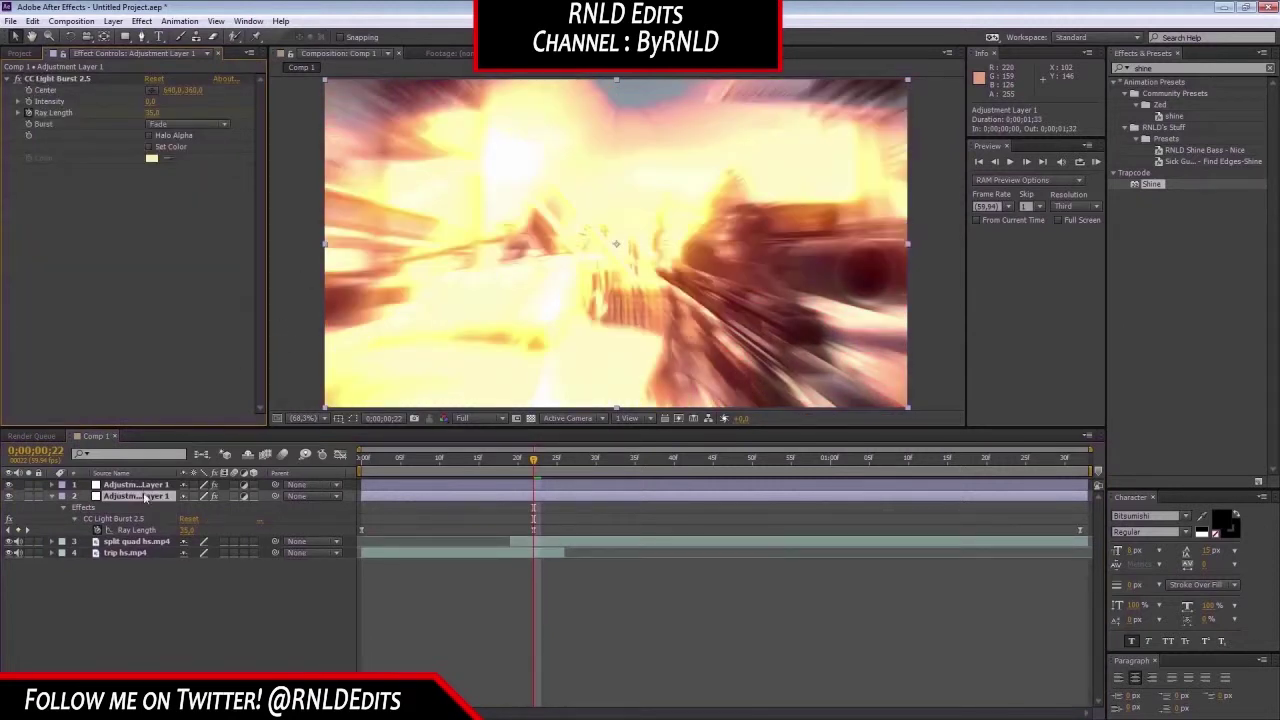
- On the first frame, draw a closed Pen mask around the gun on the top adjustment layer and refine its points
left_click(136, 484)
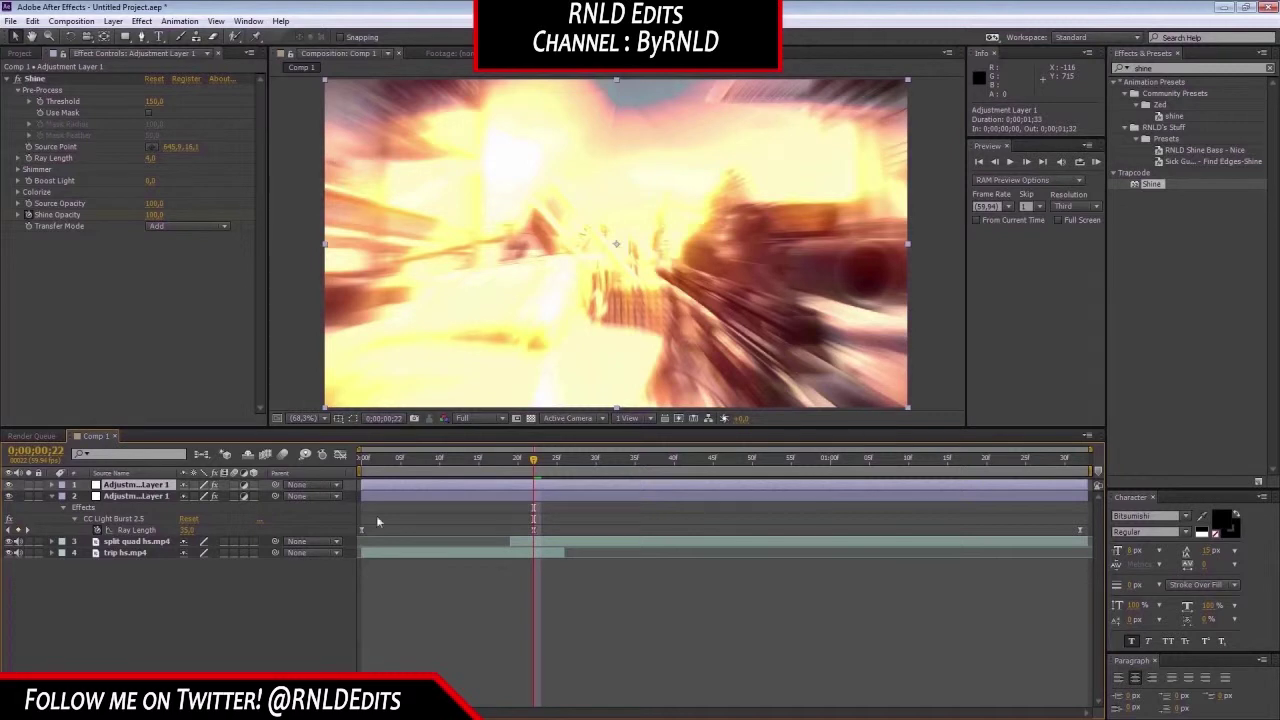
key("g")
scroll(594, 296, "down", 1)
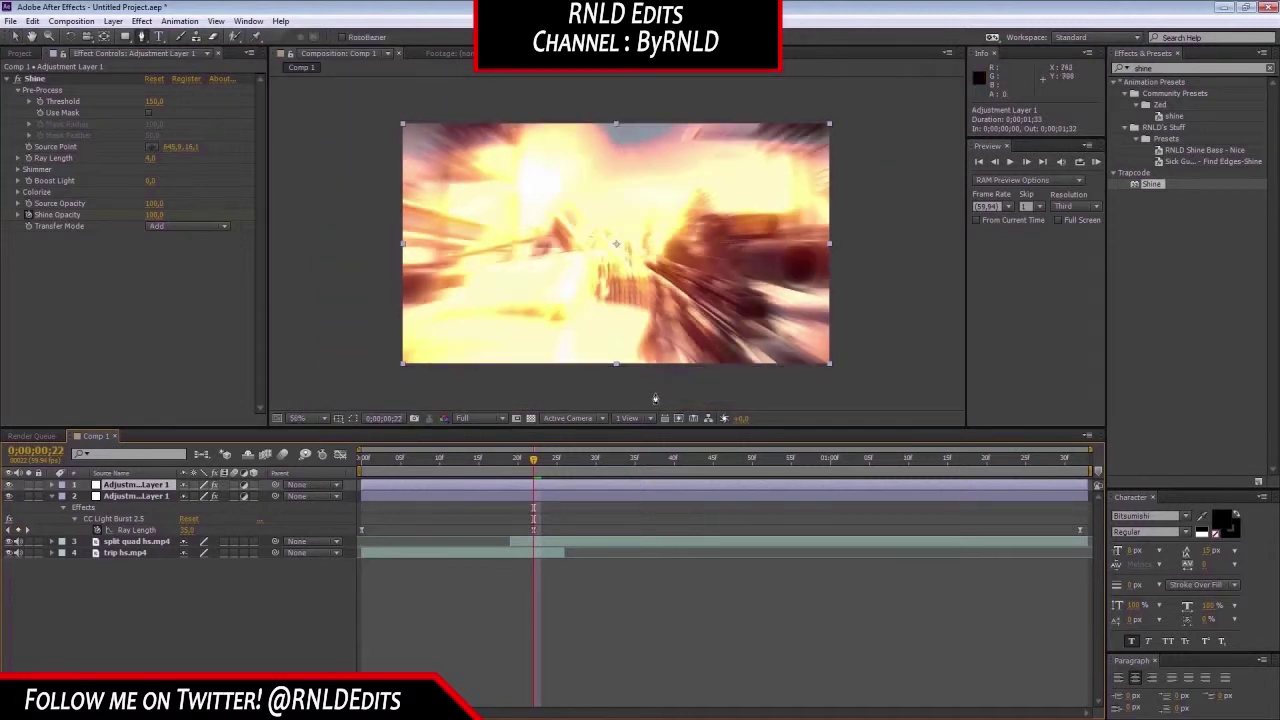
left_click(416, 462)
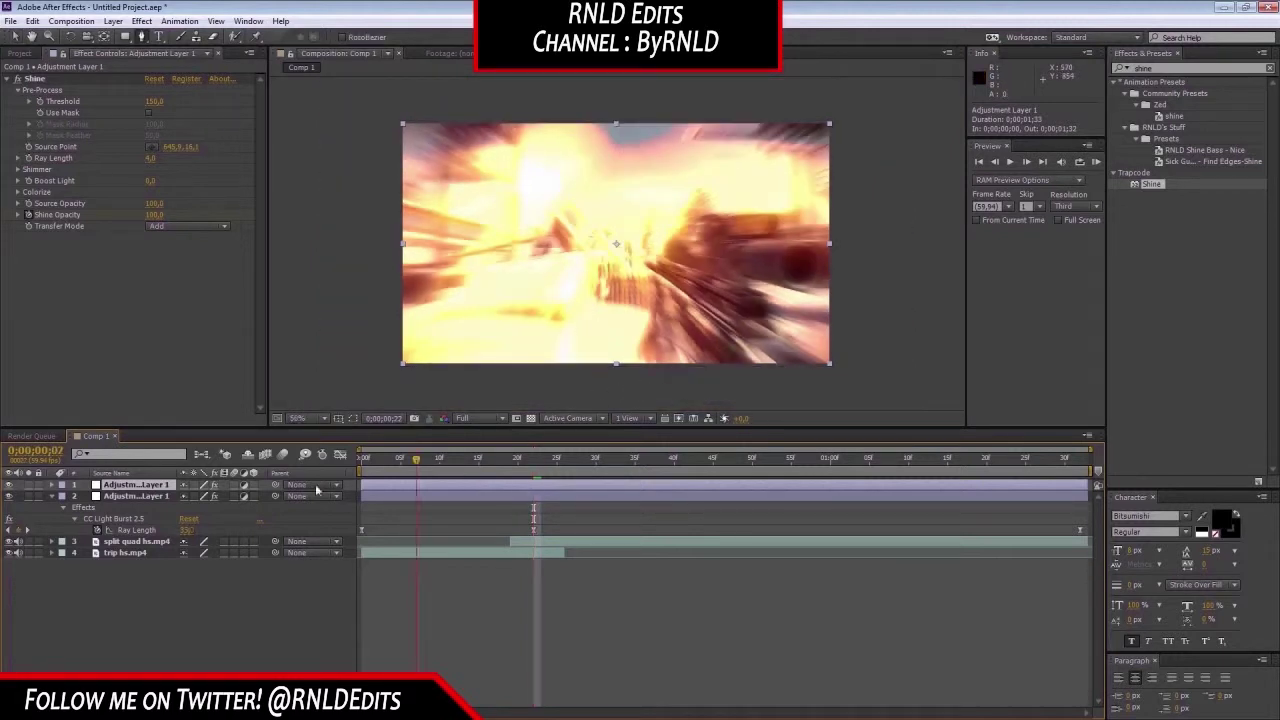
key("Home")
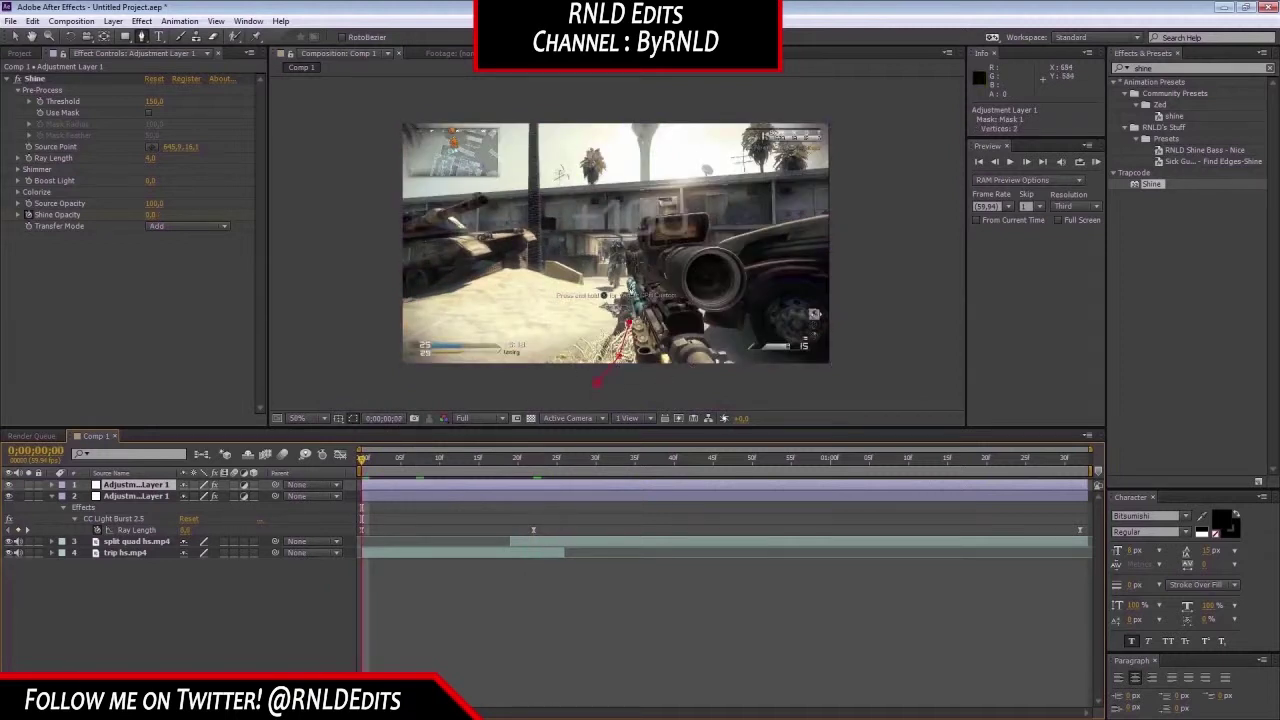
left_click(629, 278)
left_click(617, 251)
left_click(647, 206)
left_click(733, 231)
left_click(766, 283)
left_click(733, 362)
left_click(770, 381)
left_click(899, 381)
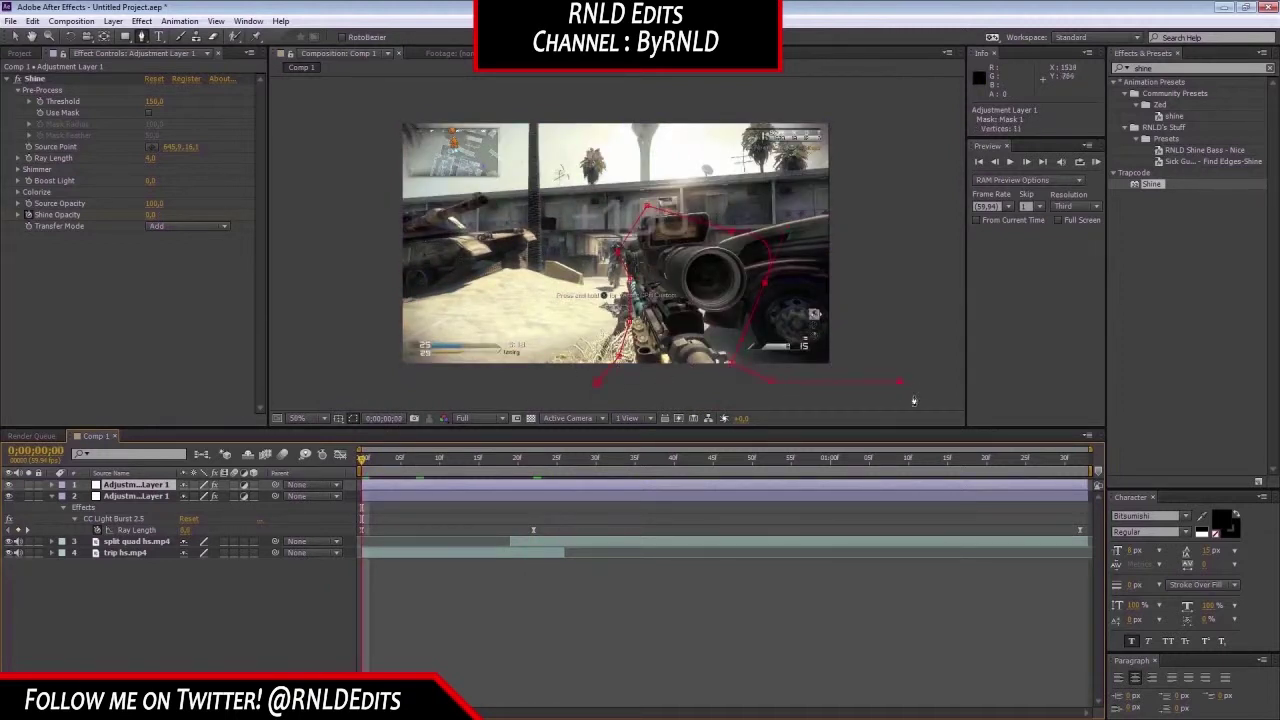
left_click(597, 382)
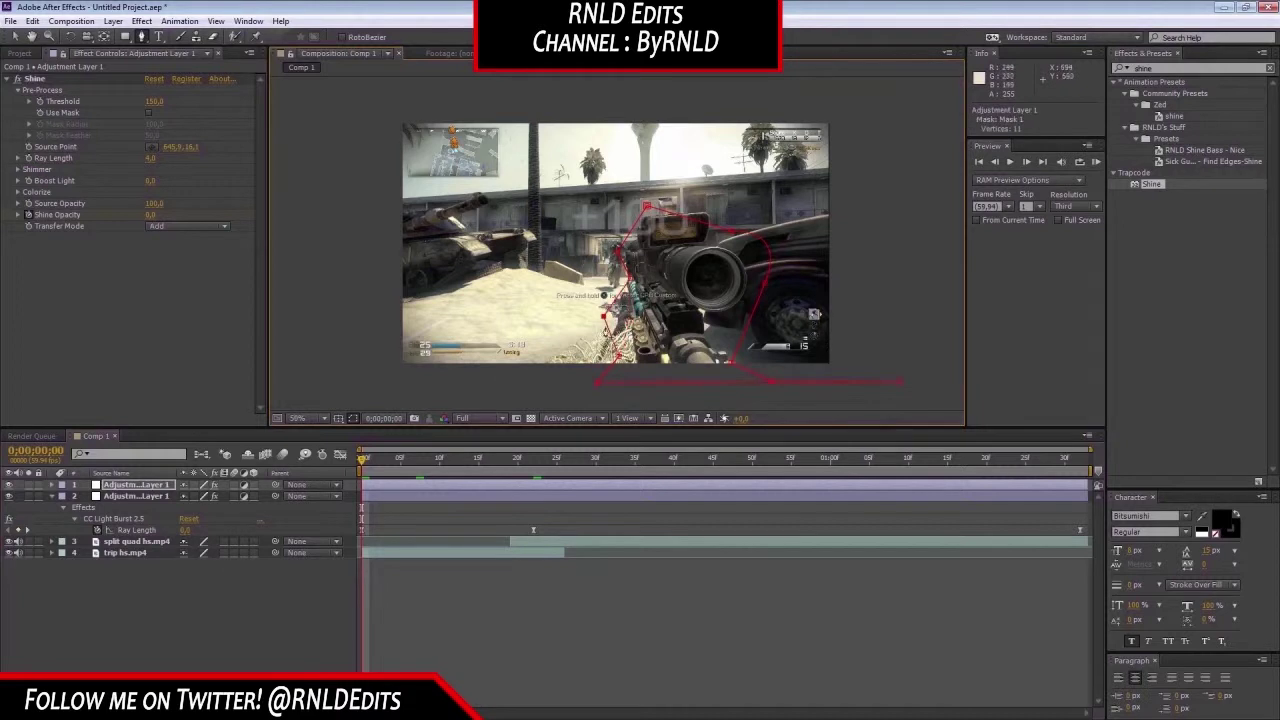
left_click_drag(619, 356, 533, 383)
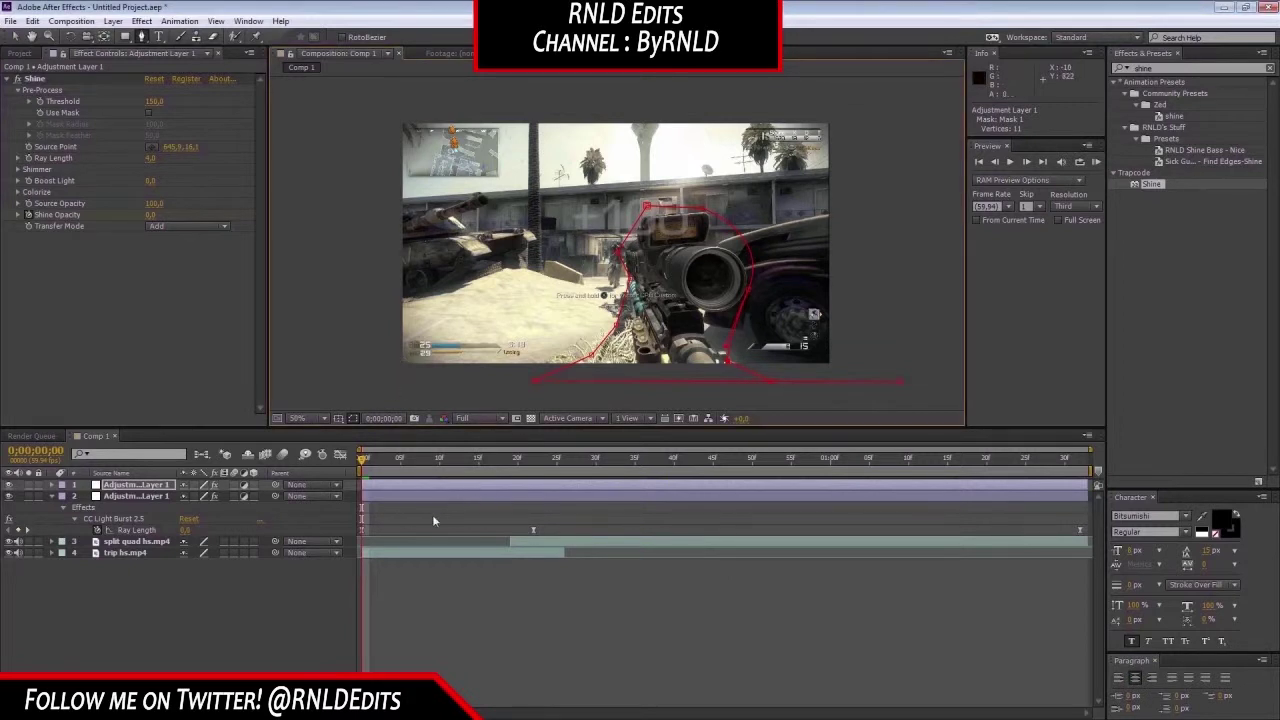
left_click(433, 620)
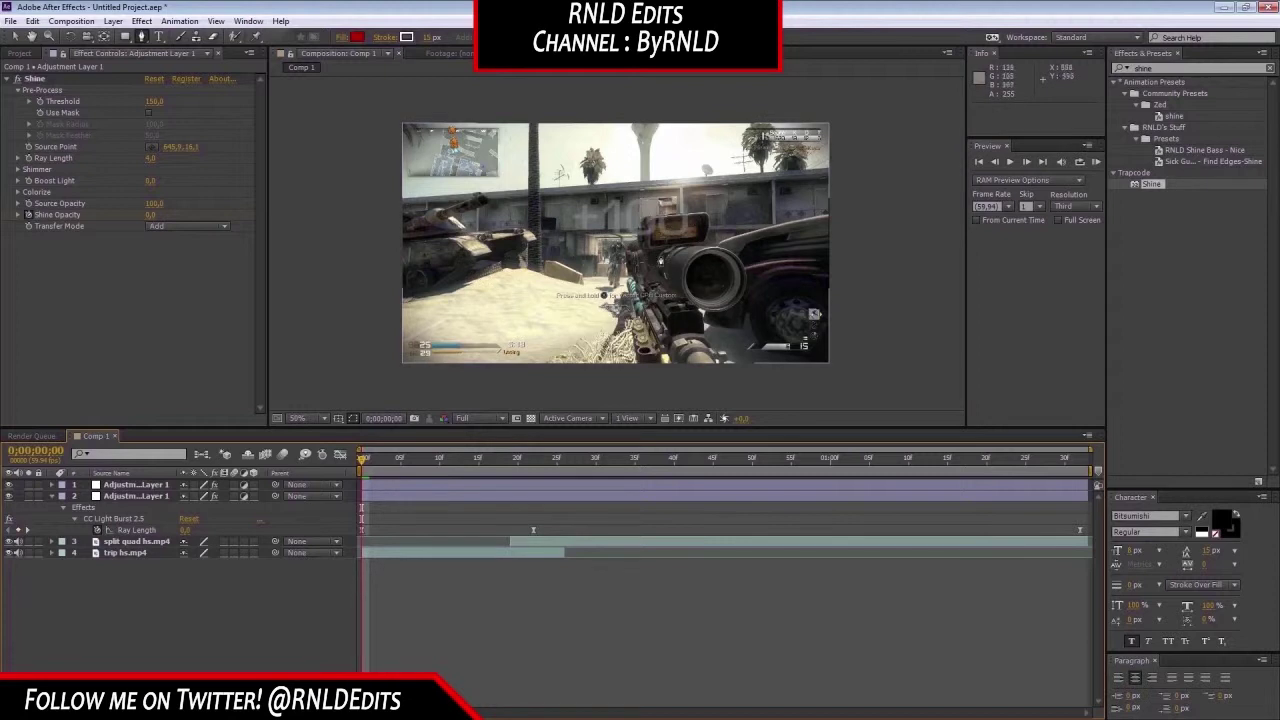
- Keyframe the top adjustment layer's Mask Path on the first frame
left_click(48, 80)
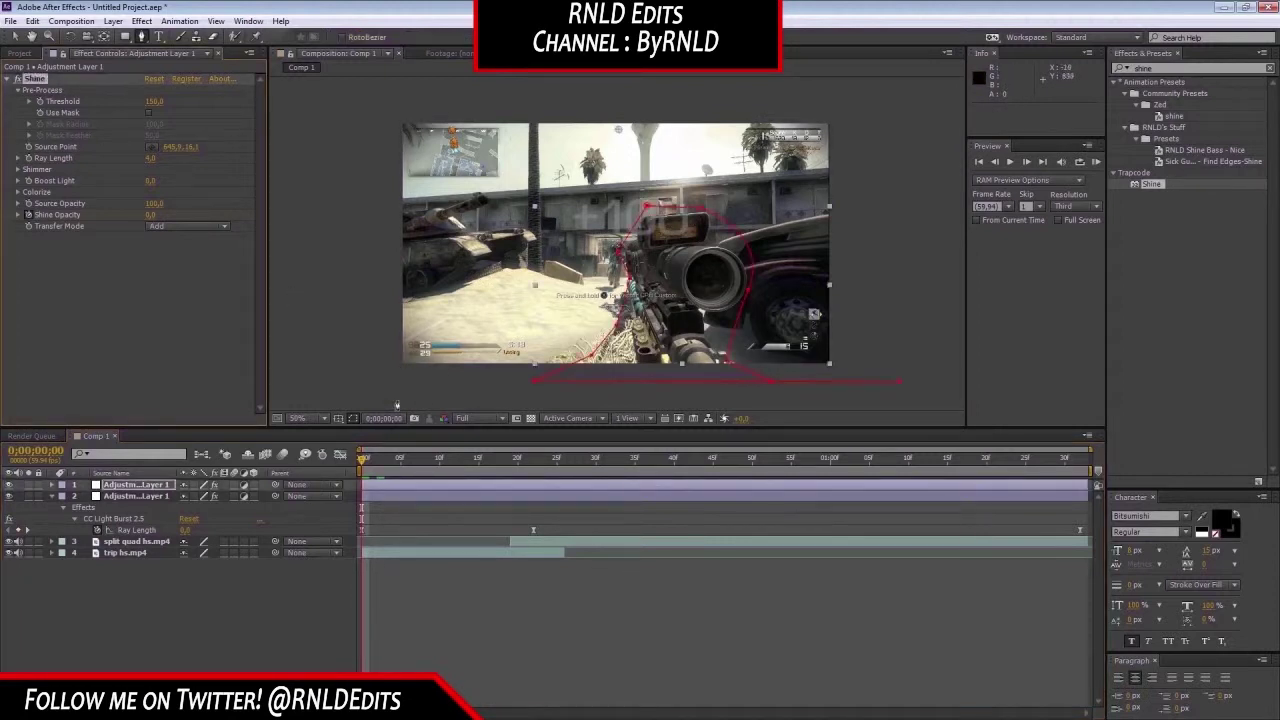
key("m")
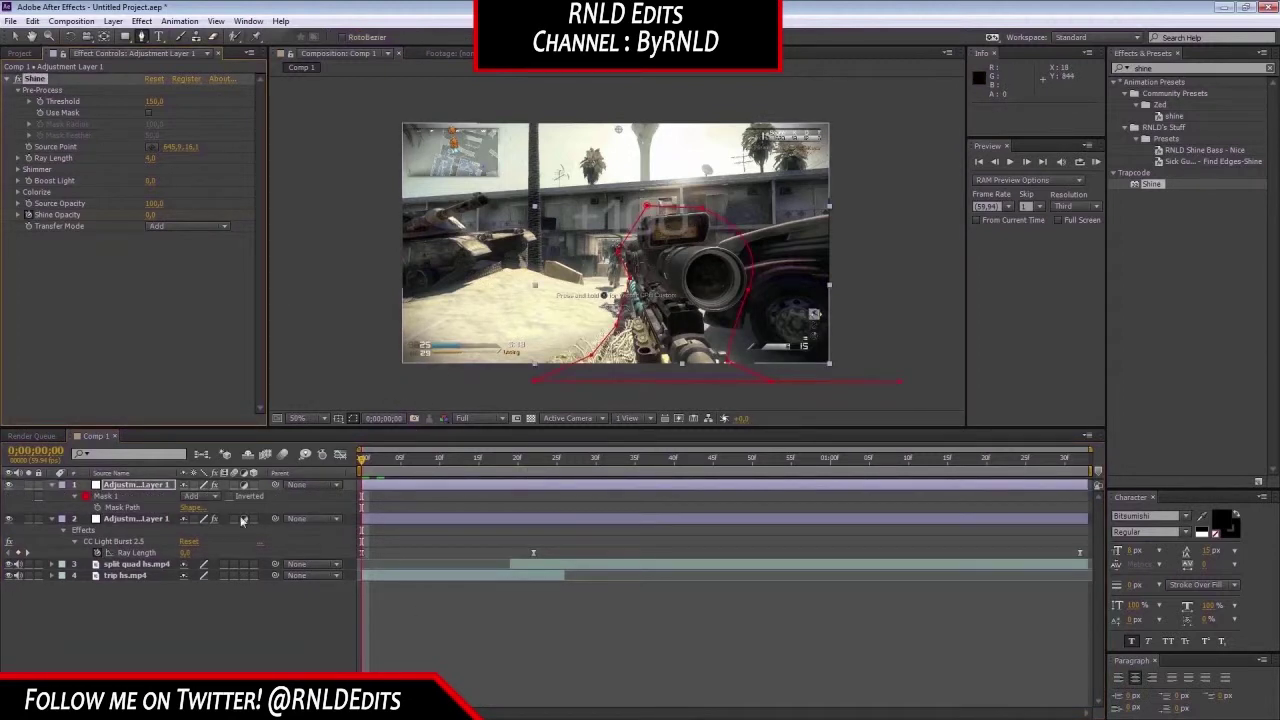
left_click(97, 508)
- At 0;00;00;22, move and enlarge the whole mask so it covers the gun
left_click_drag(384, 462, 534, 488)
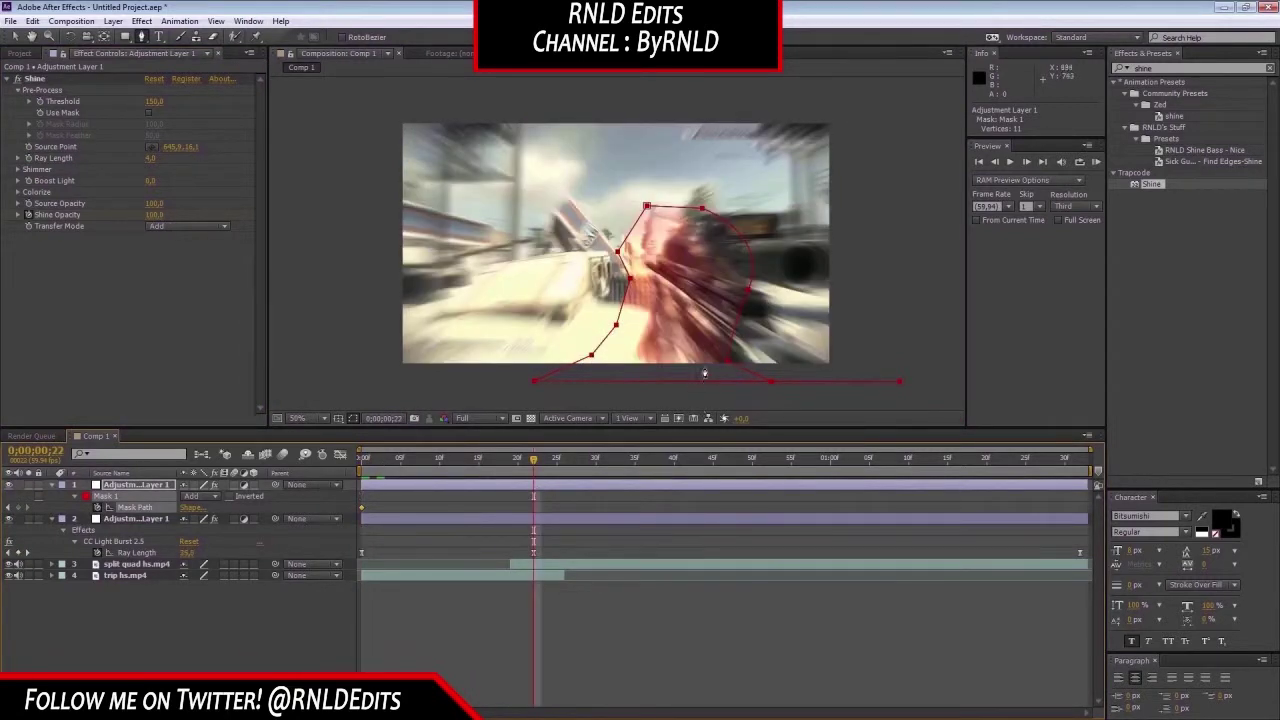
key("v")
double_click(728, 362)
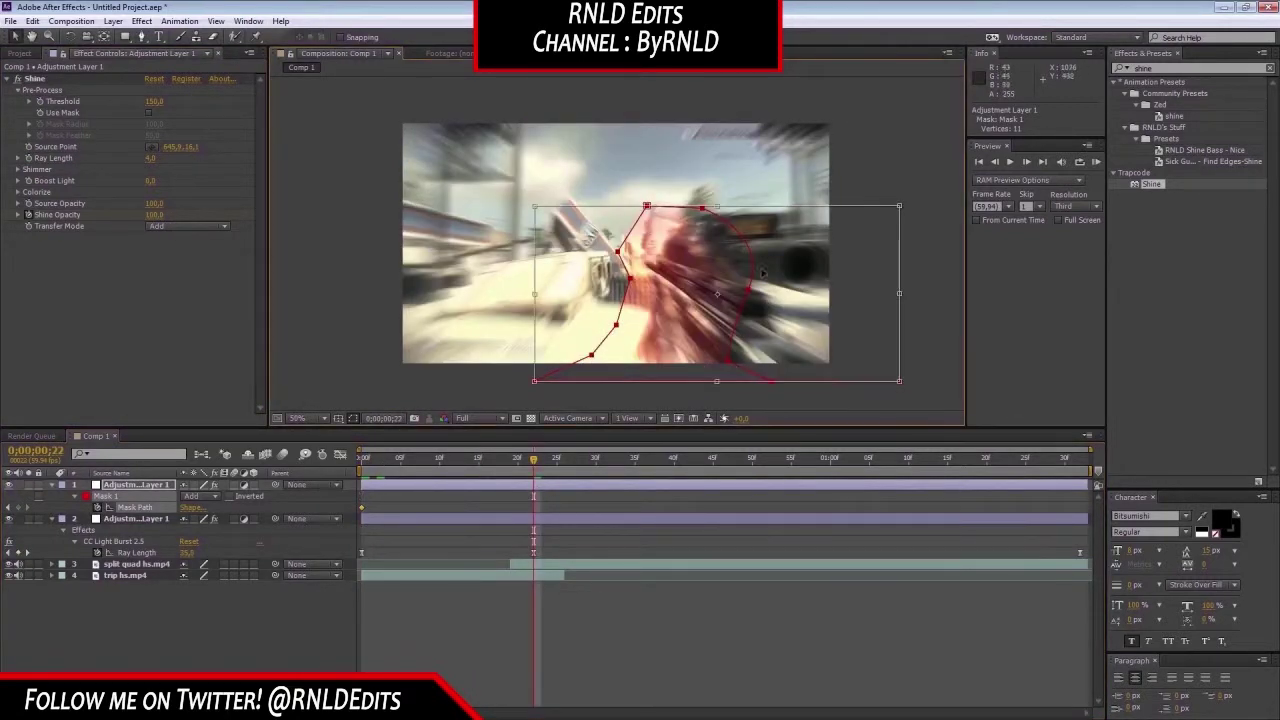
left_click_drag(925, 203, 786, 329)
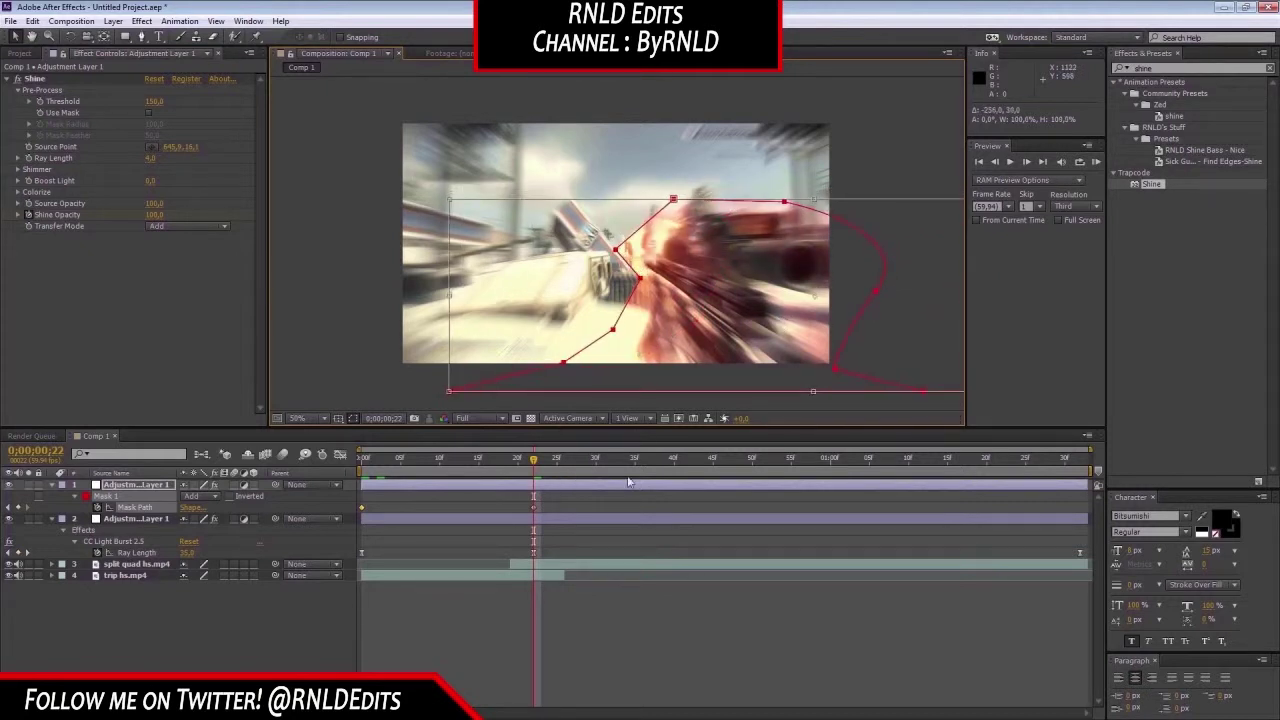
key("Return")
- At 0;00;01;32, move the mask up over the scope and stretch it downward past the frame's lower edge
left_click_drag(1087, 464, 1126, 476)
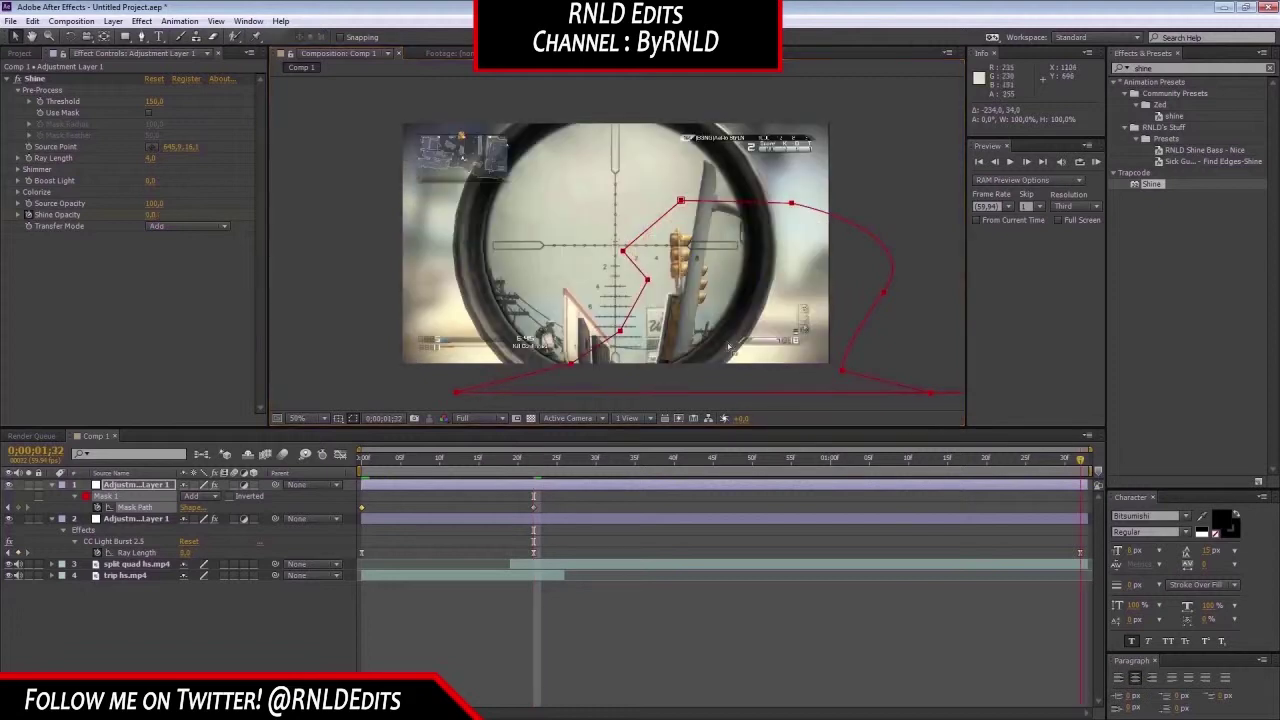
double_click(623, 251)
left_click_drag(623, 251, 541, 210)
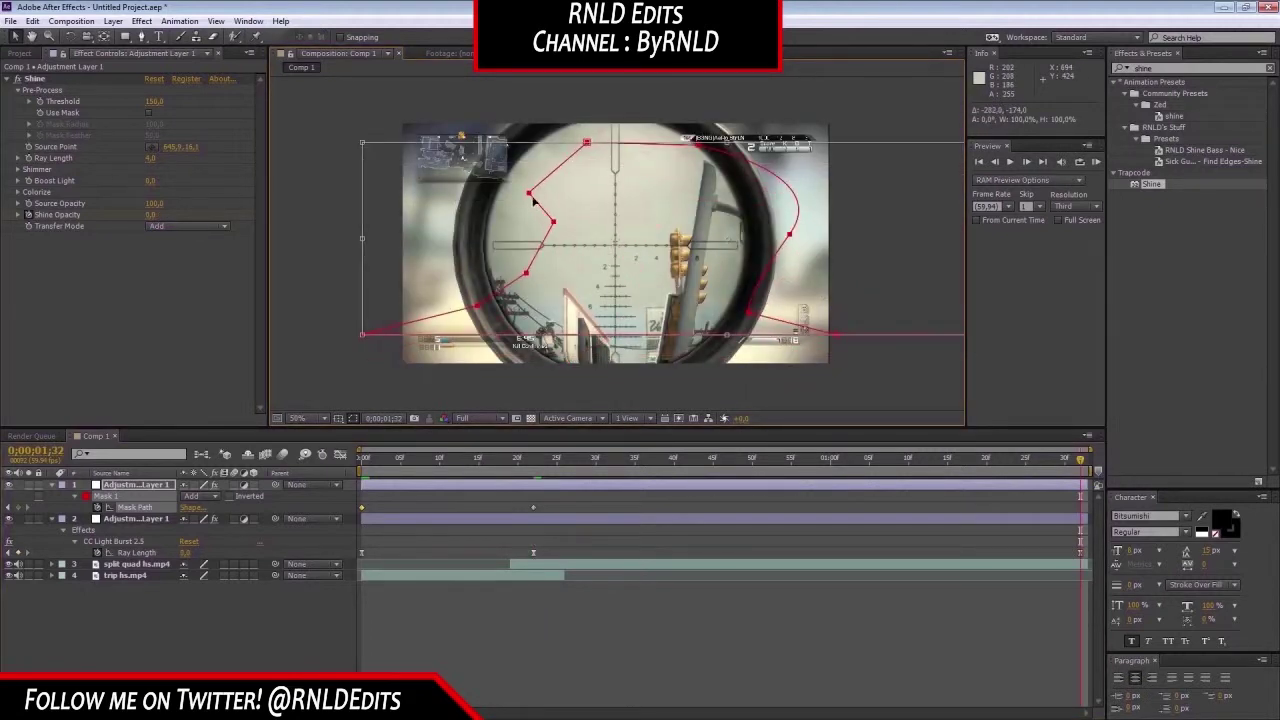
left_click_drag(533, 200, 519, 171)
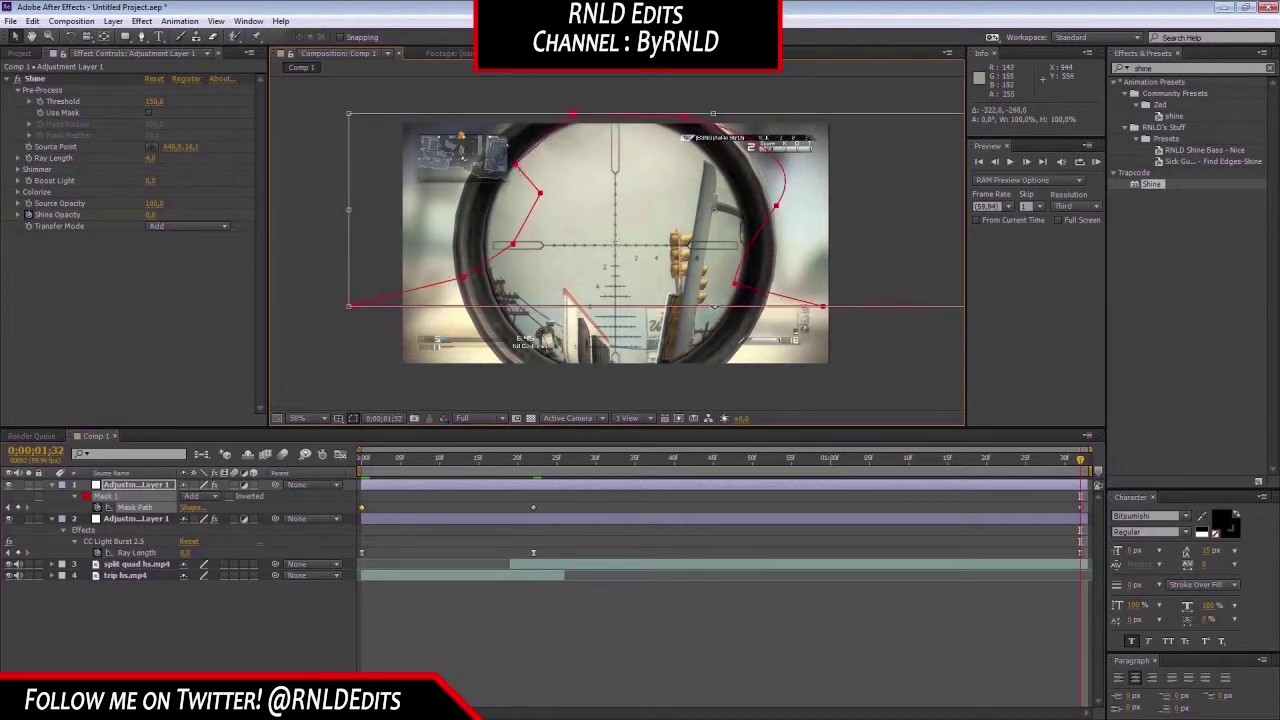
left_click_drag(714, 316, 706, 326)
key("Return")
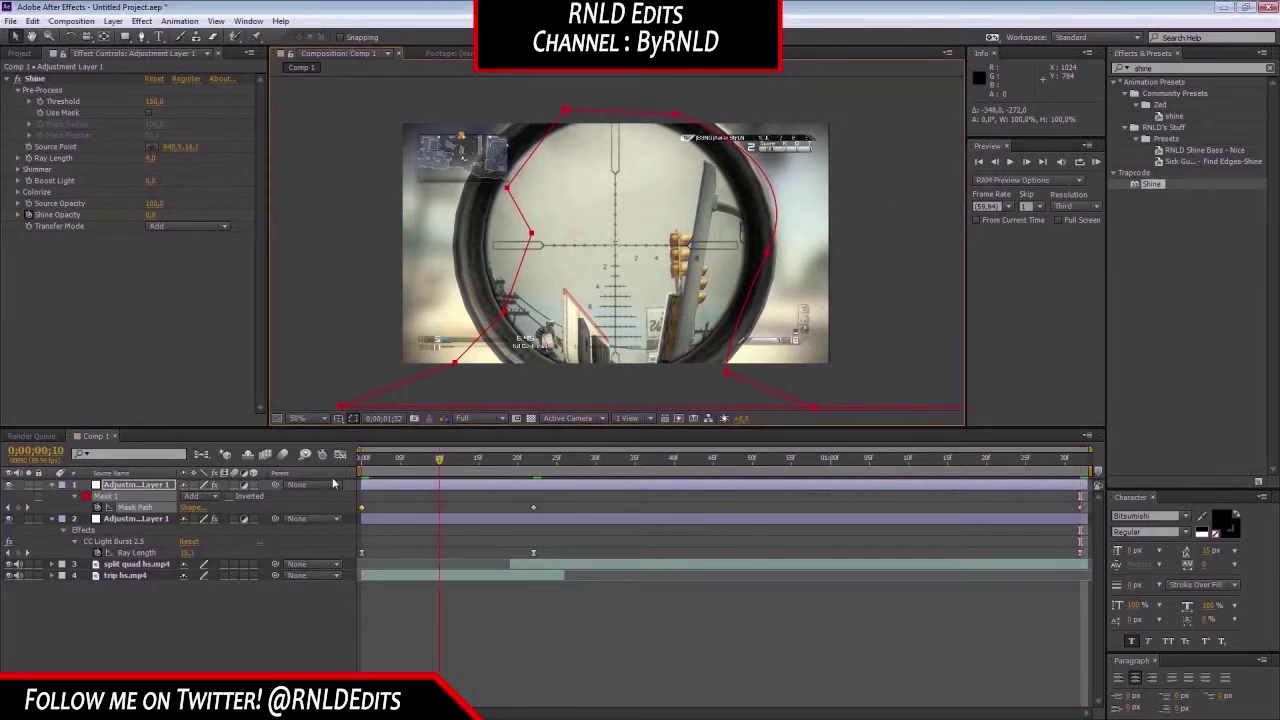
- Check the mask animation from the start, and place Shine's Source Point at 754, 384 while on 0;00;00;20
key("Home")
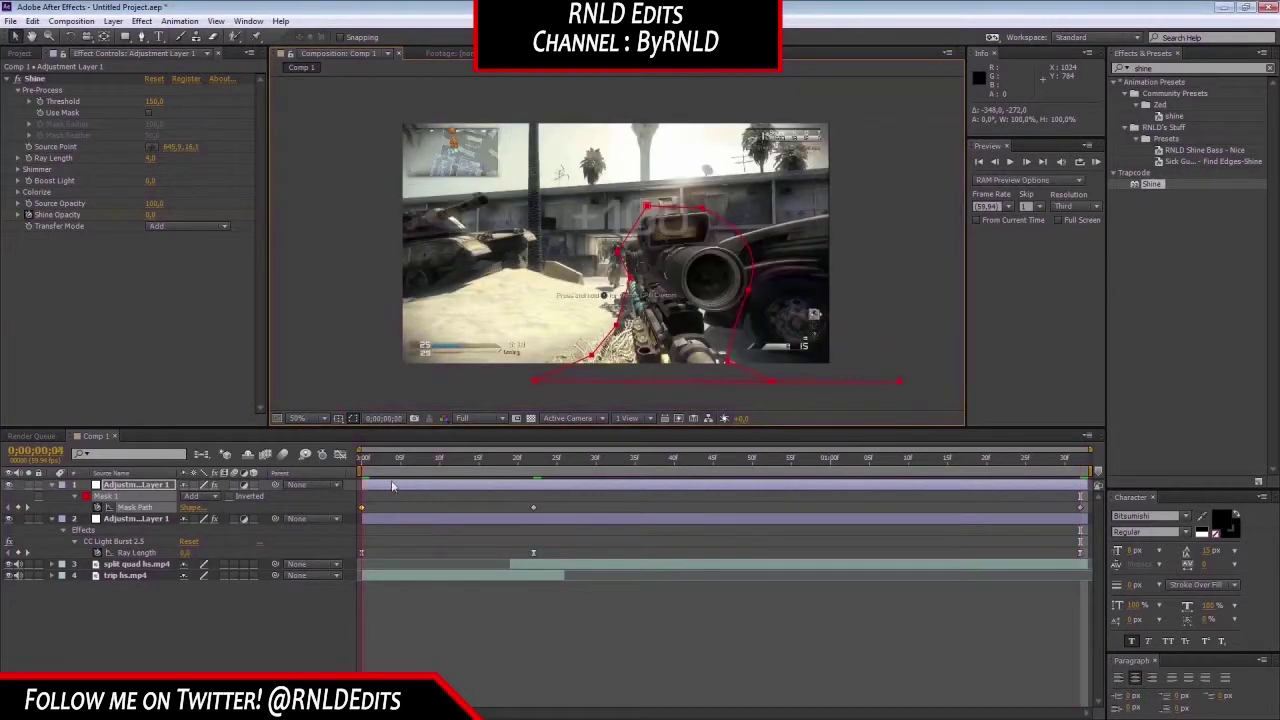
left_click_drag(392, 487, 464, 491)
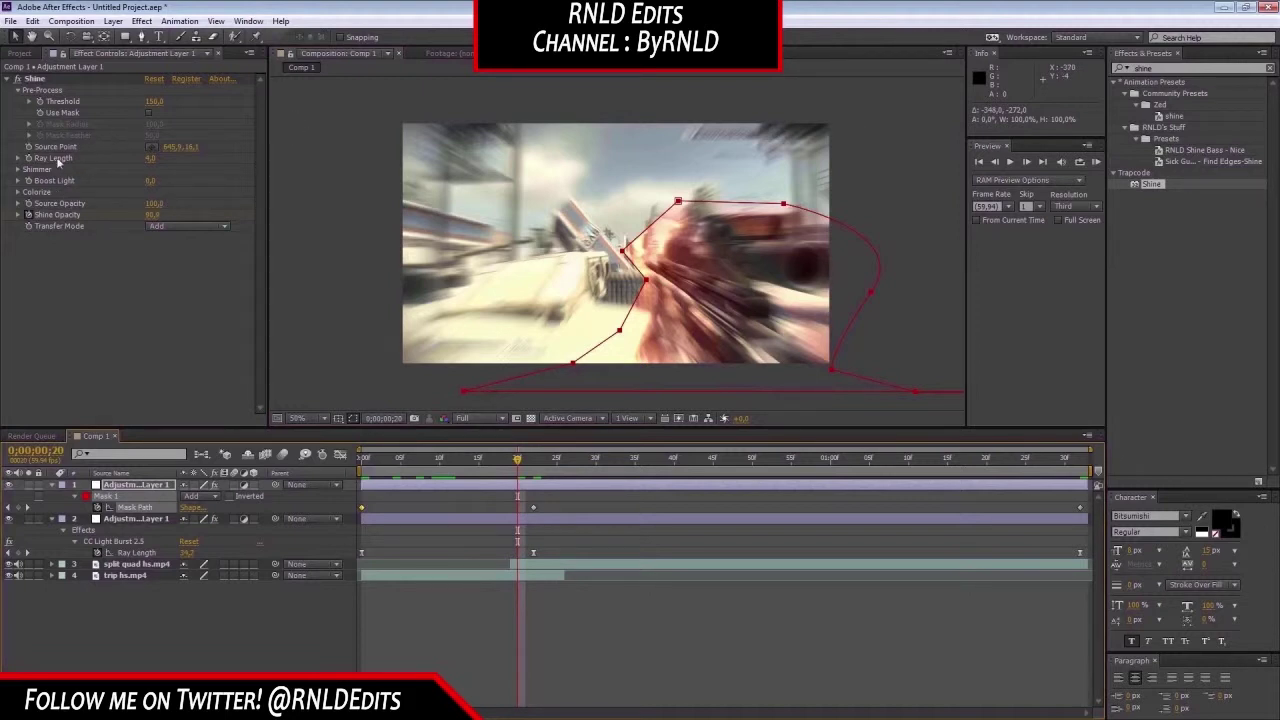
left_click(150, 147)
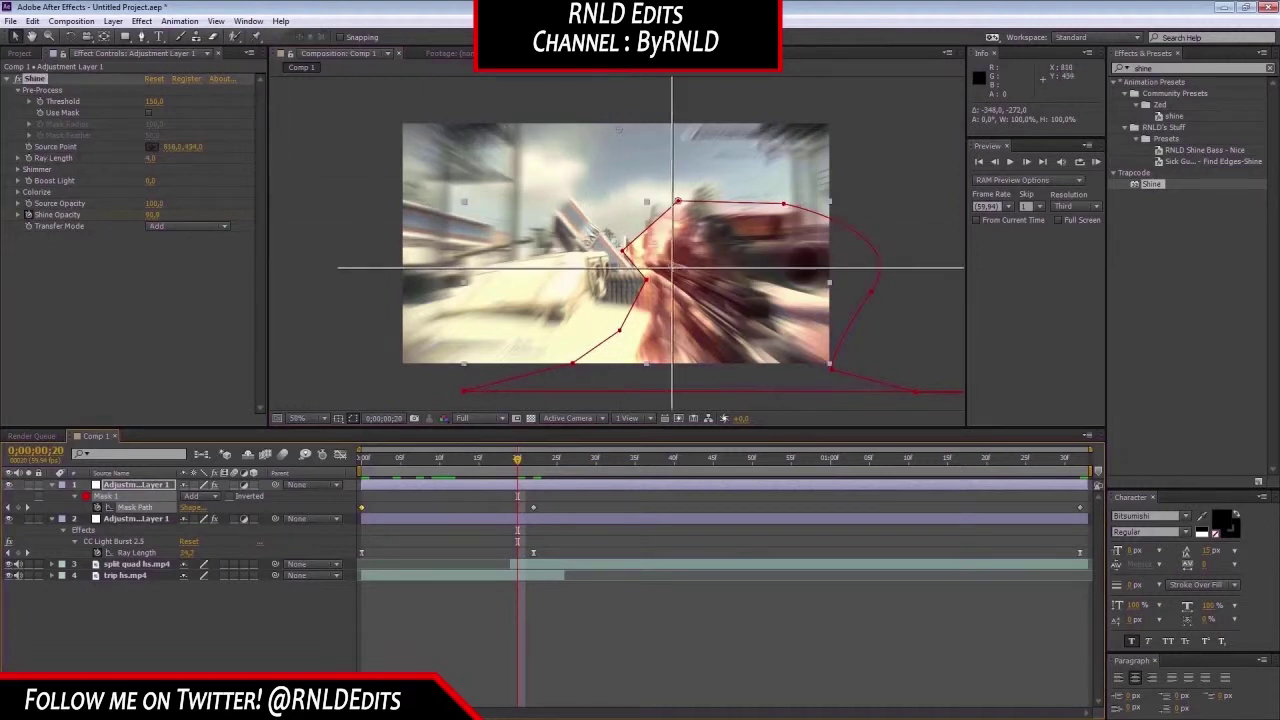
left_click(608, 267)
left_click_drag(673, 270, 655, 257)
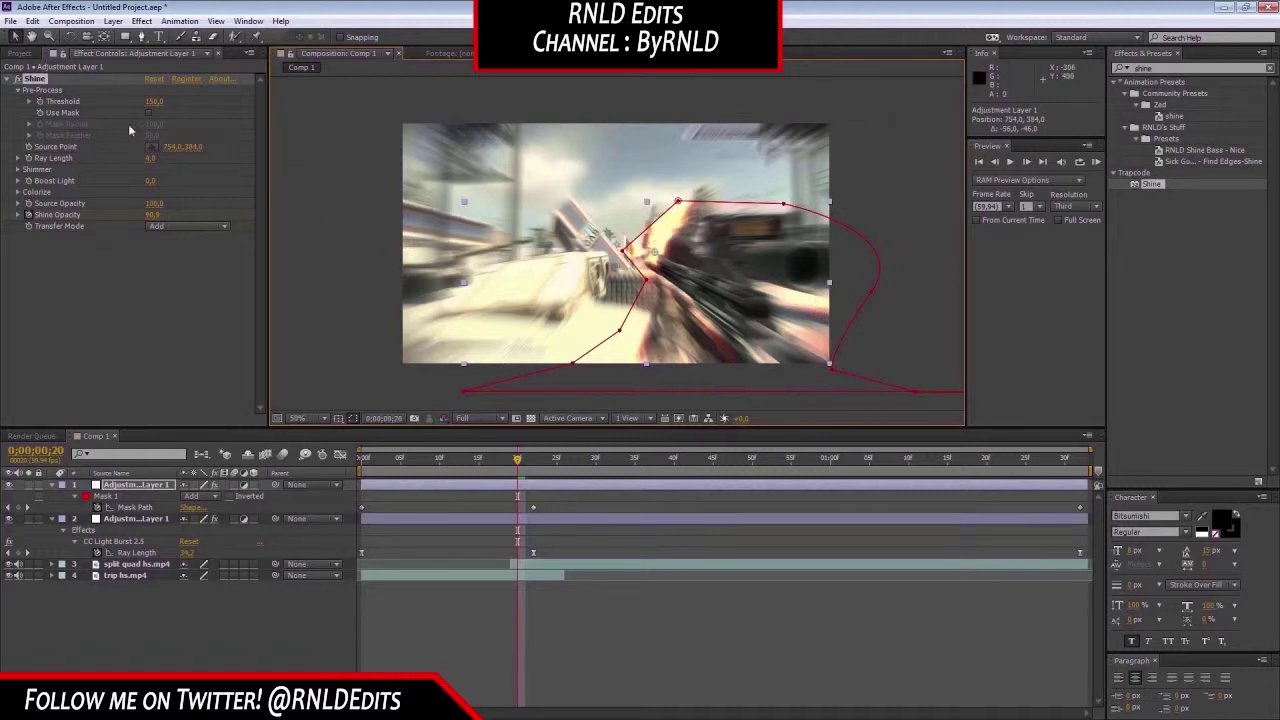
- Set Shine's Threshold to 50
left_click(155, 101)
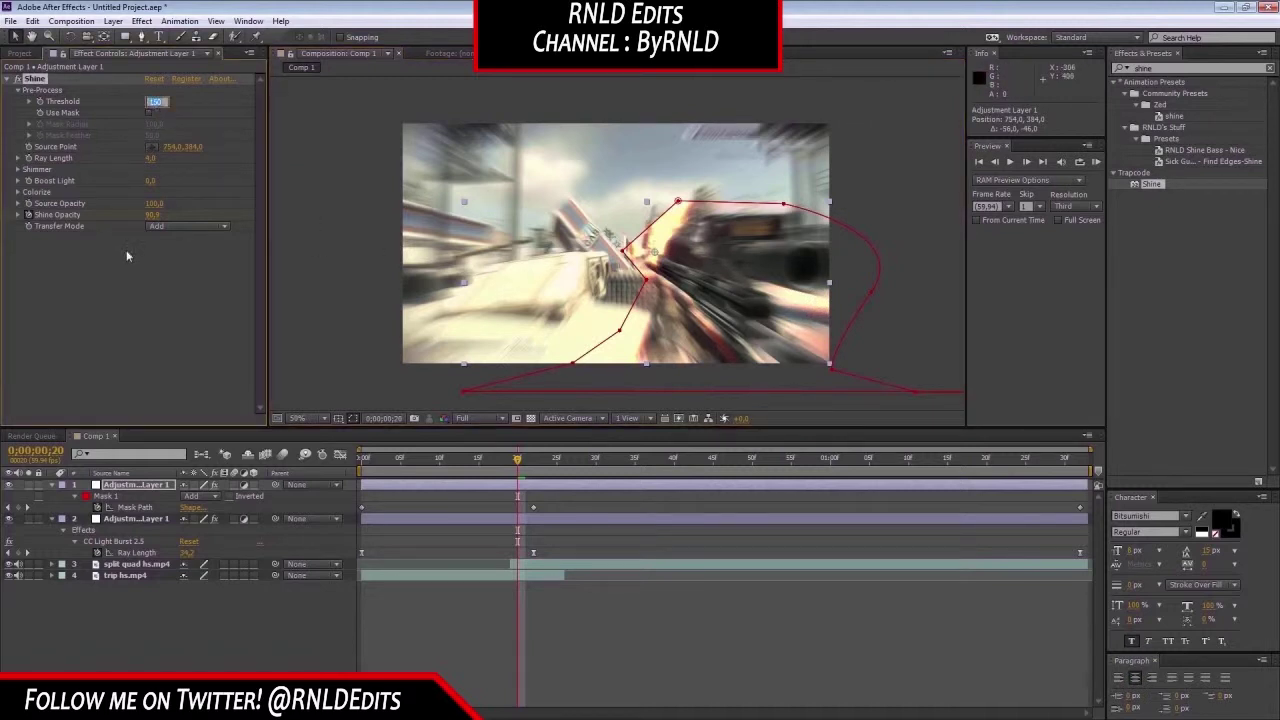
type("180")
key("Return")
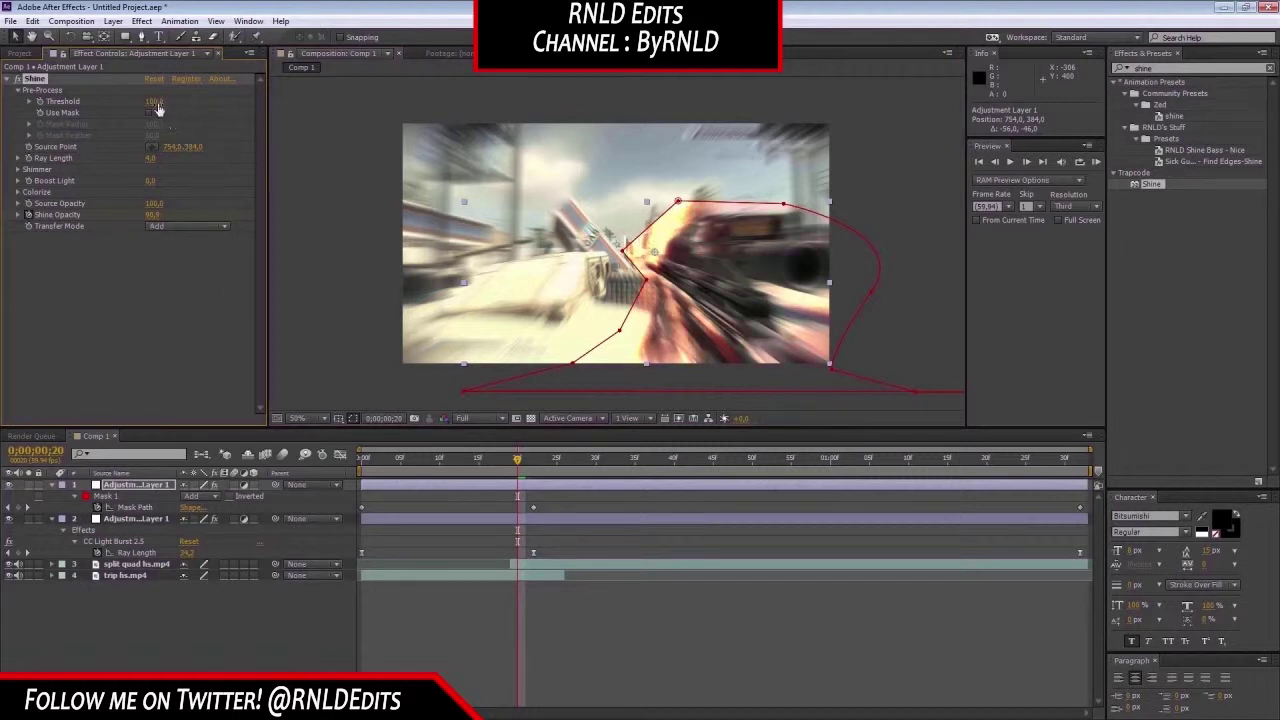
type("50")
key("Return")
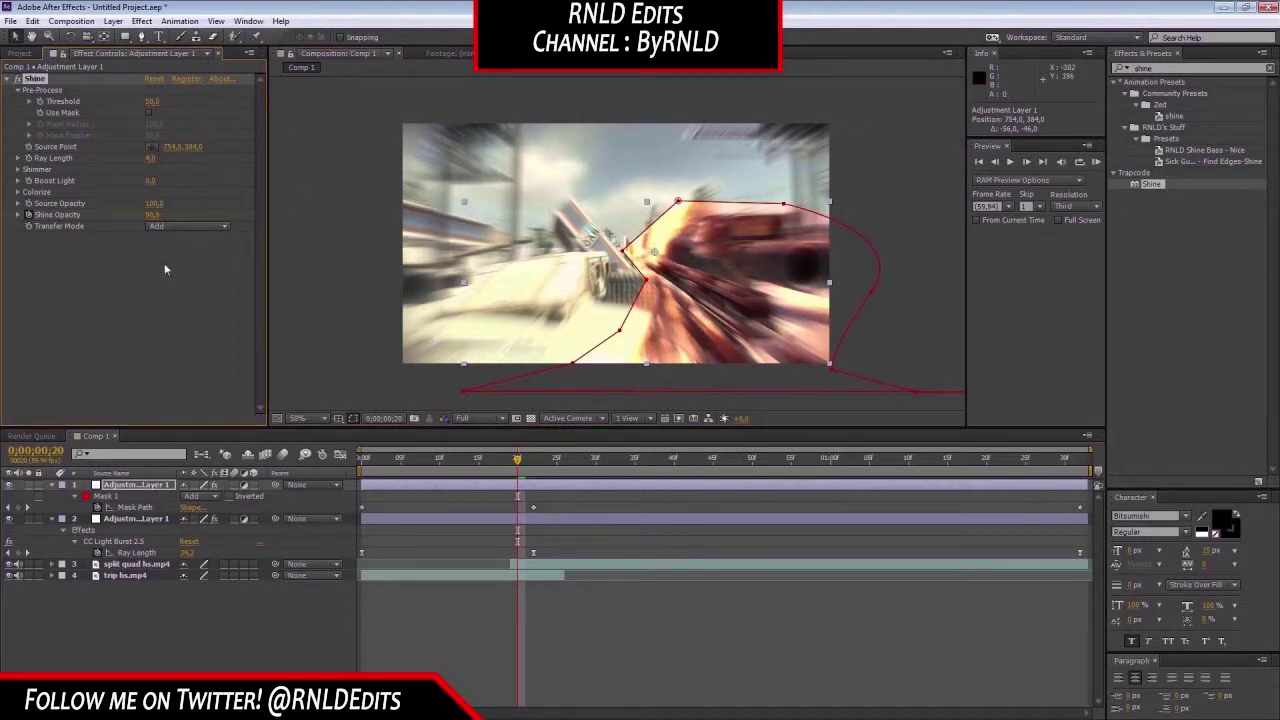
- Set the Mask Feather of the top adjustment layer to 85 pixels and deselect the layer
left_click(124, 489)
key("f")
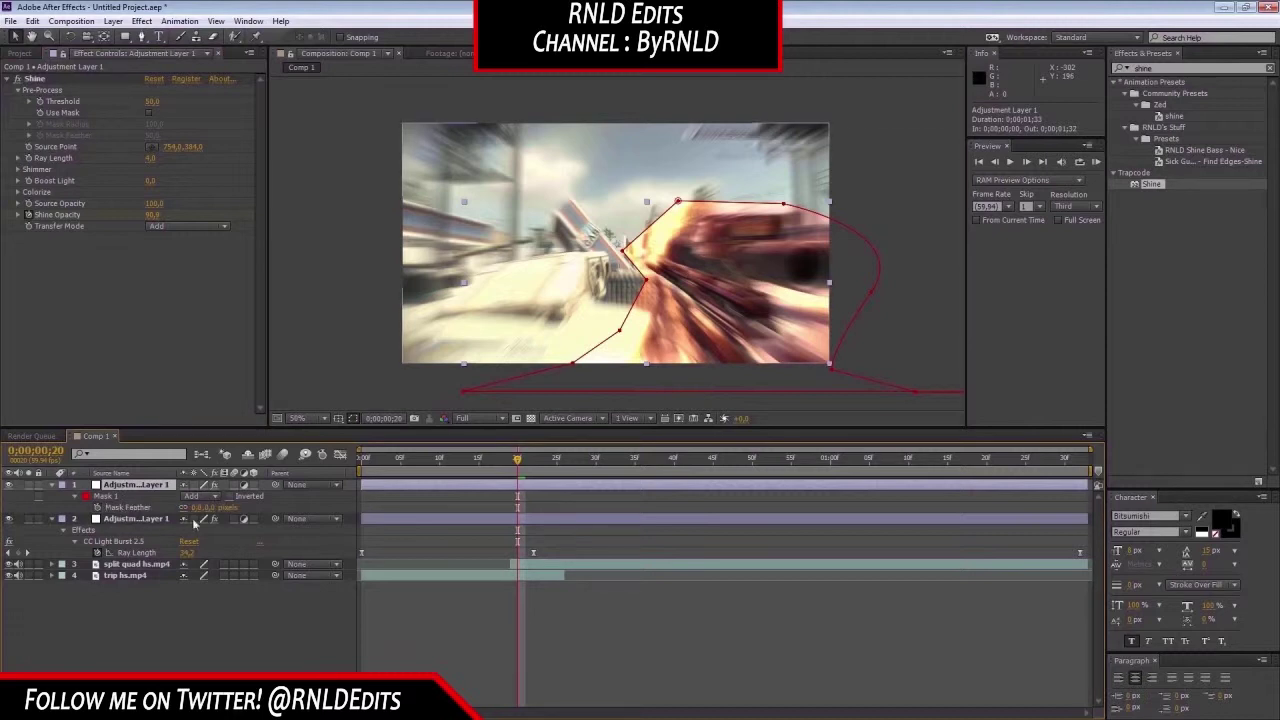
left_click(204, 507)
type("85")
key("Return")
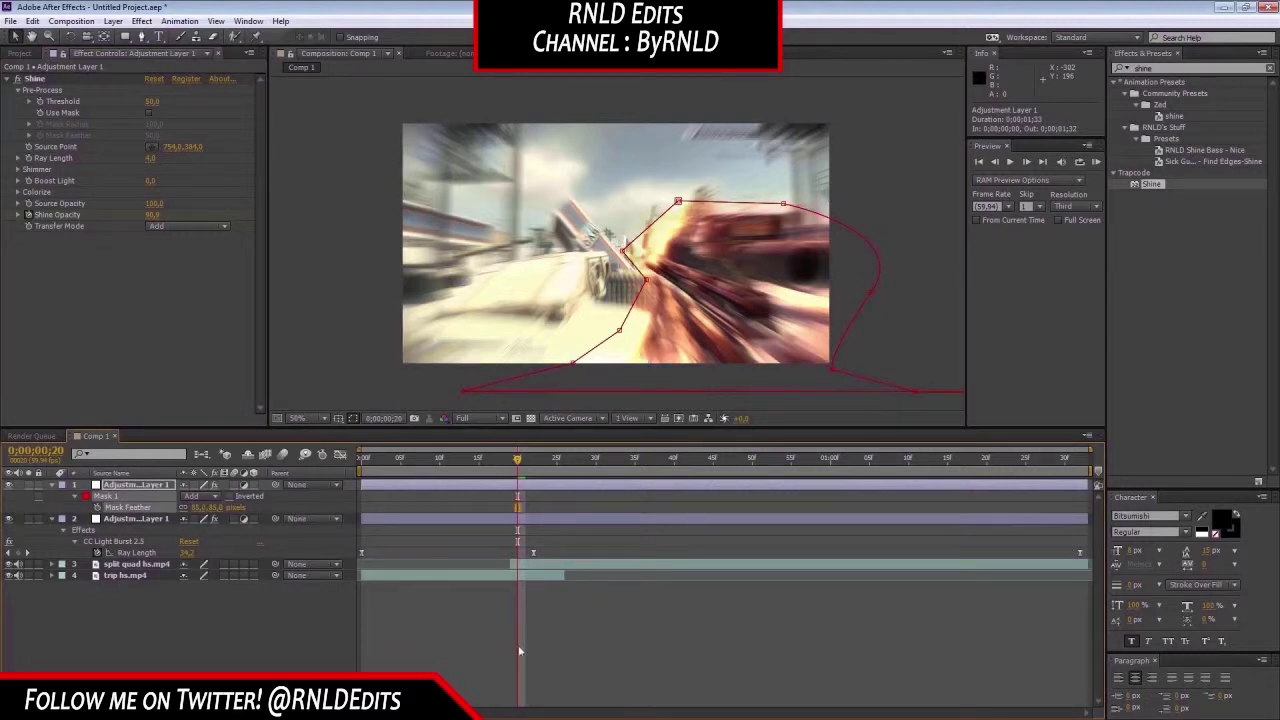
left_click(555, 627)
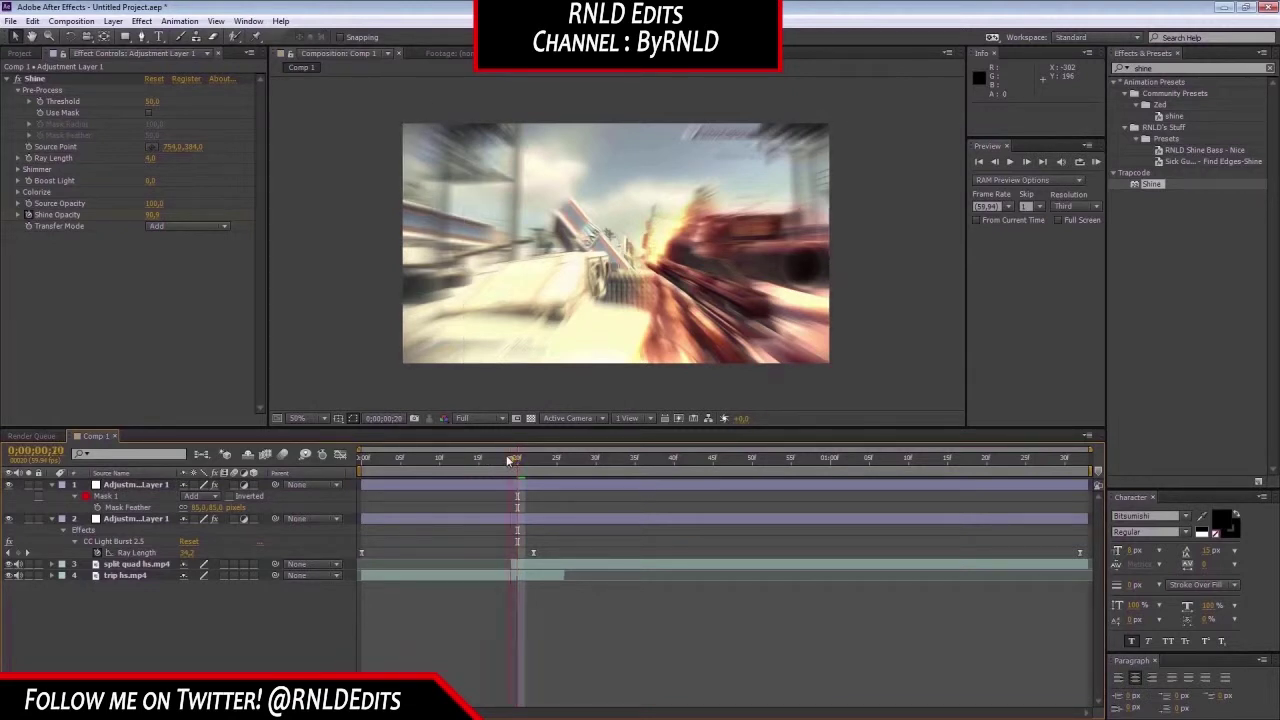
- Check an earlier frame, and keyframe Shine Opacity at 0 at 0;00;00;34
left_click_drag(507, 457, 472, 491)
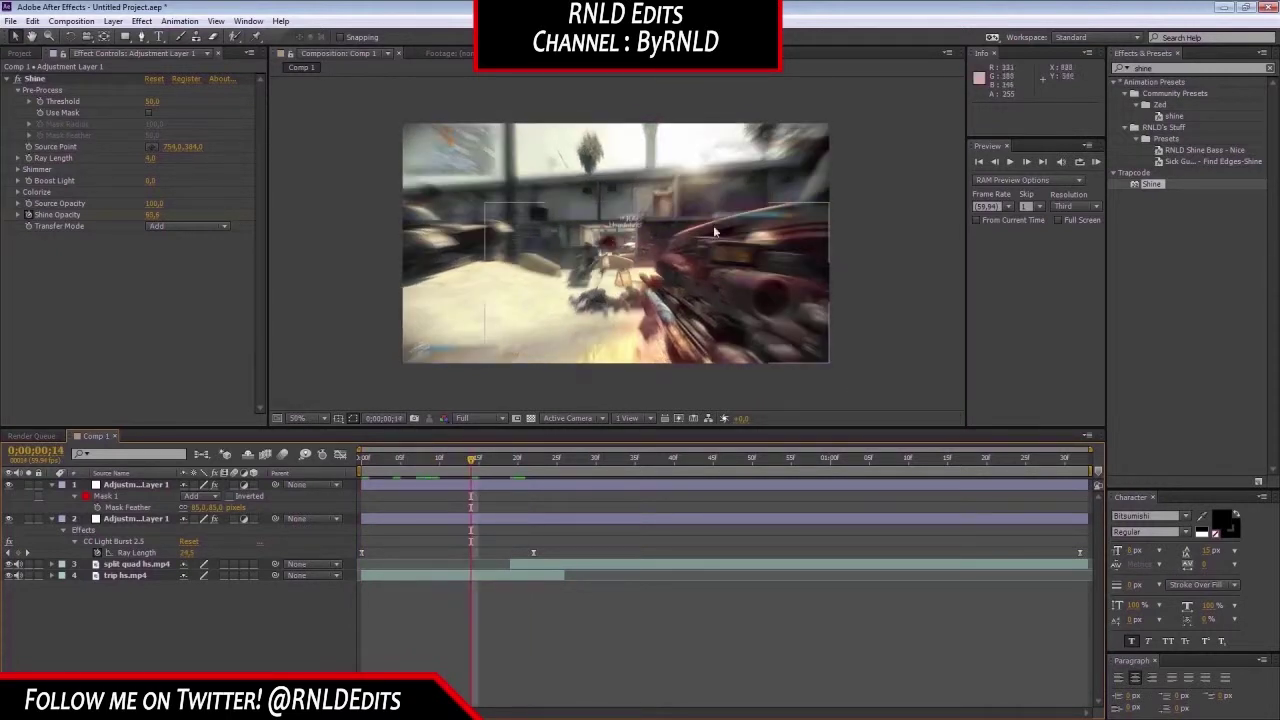
left_click(627, 470)
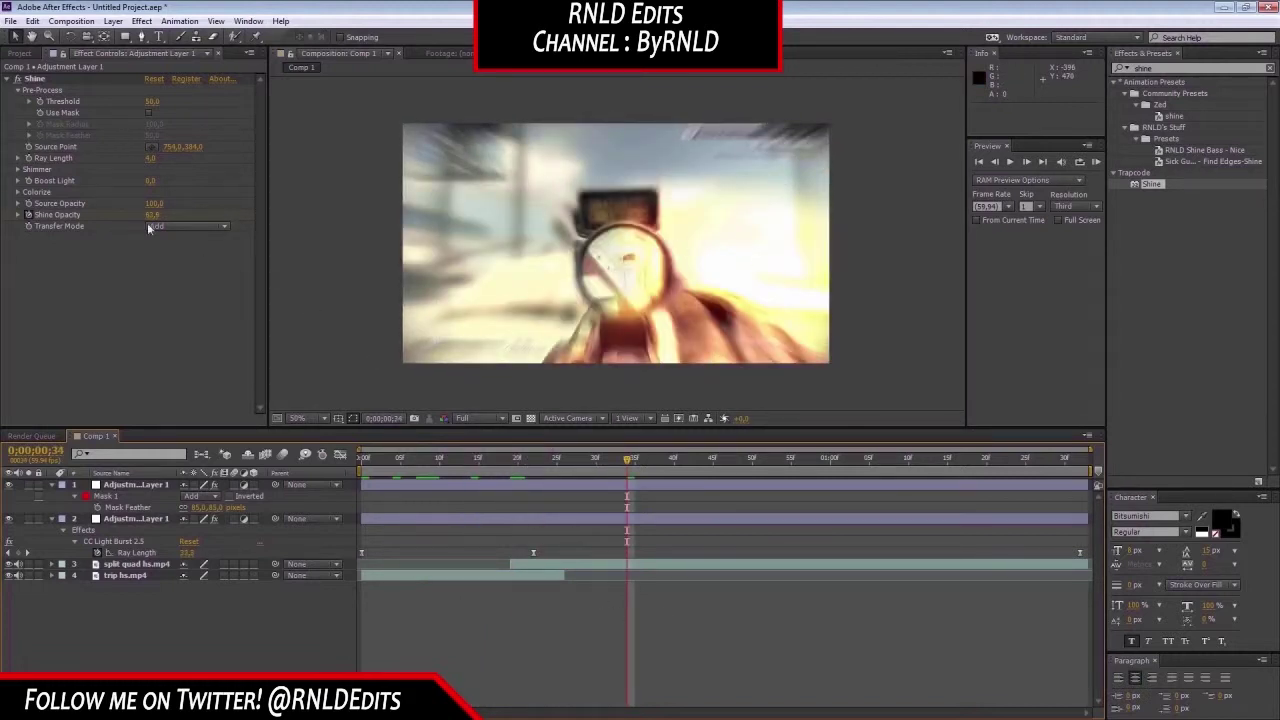
left_click_drag(155, 214, 45, 208)
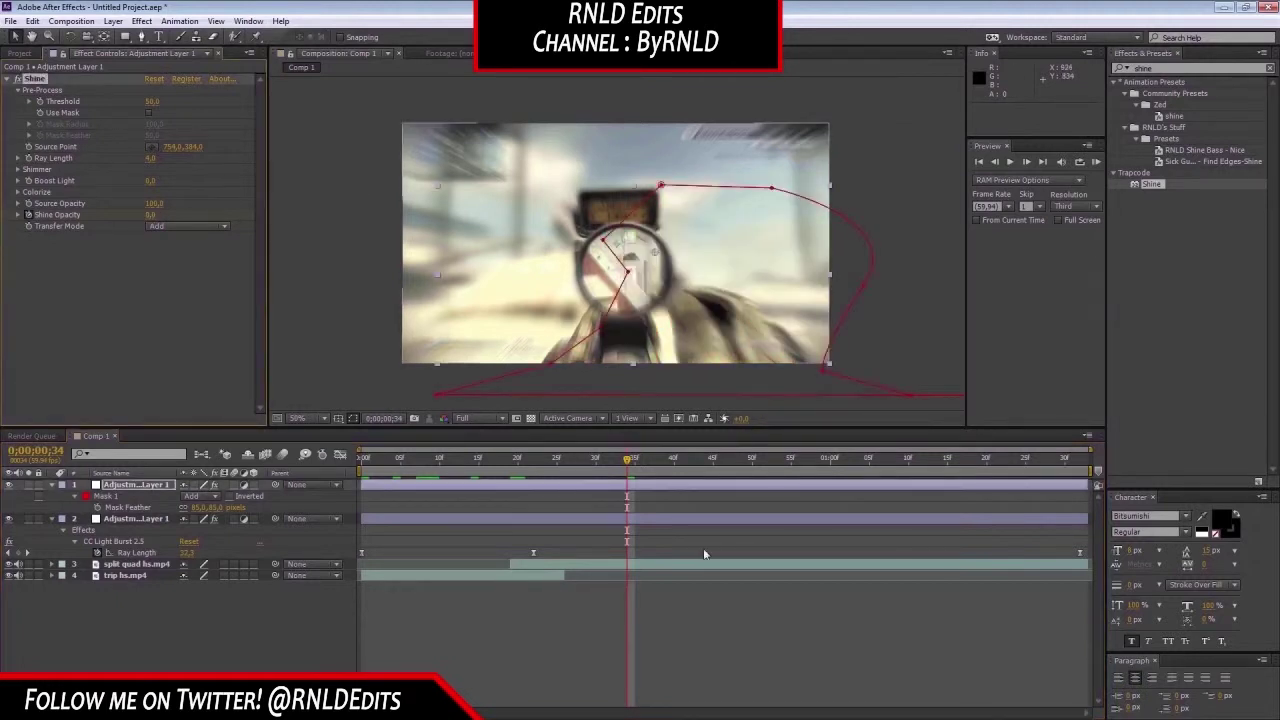
- Delete the final Shine Opacity keyframe and apply Easy Ease to the remaining Mask Path and Shine Opacity keyframes
key("u")
left_click(1080, 531)
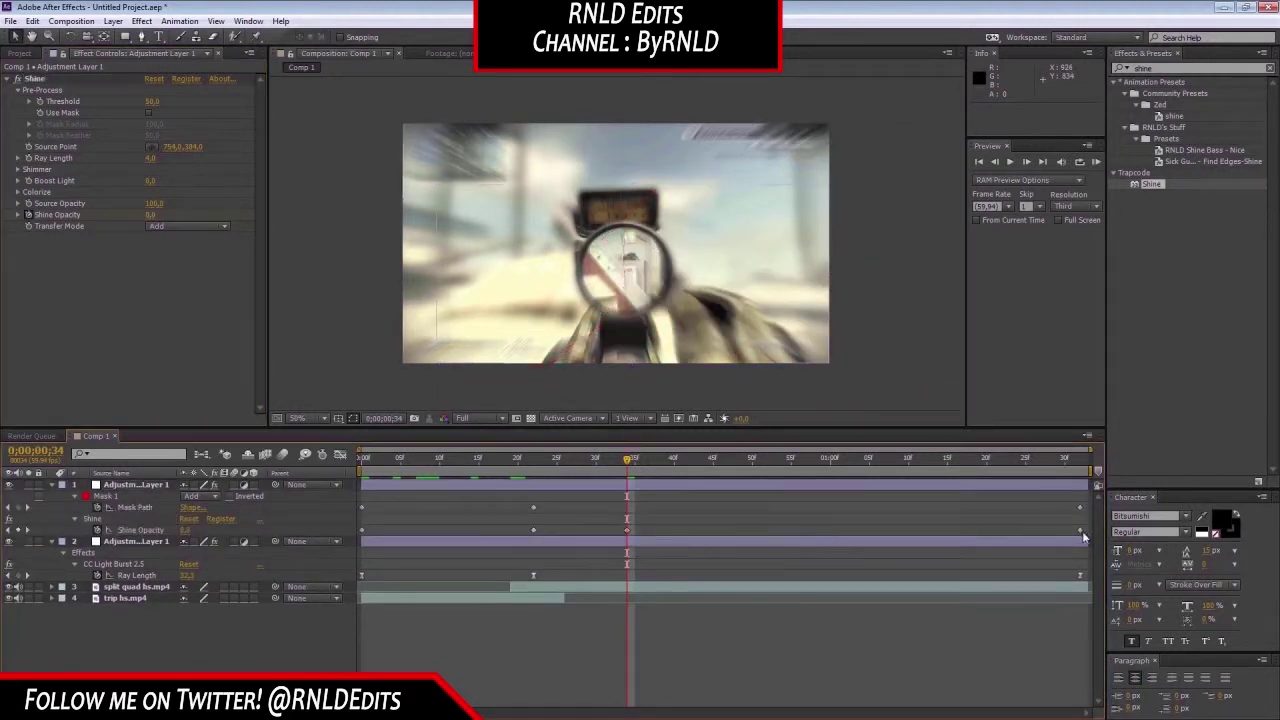
key("Delete")
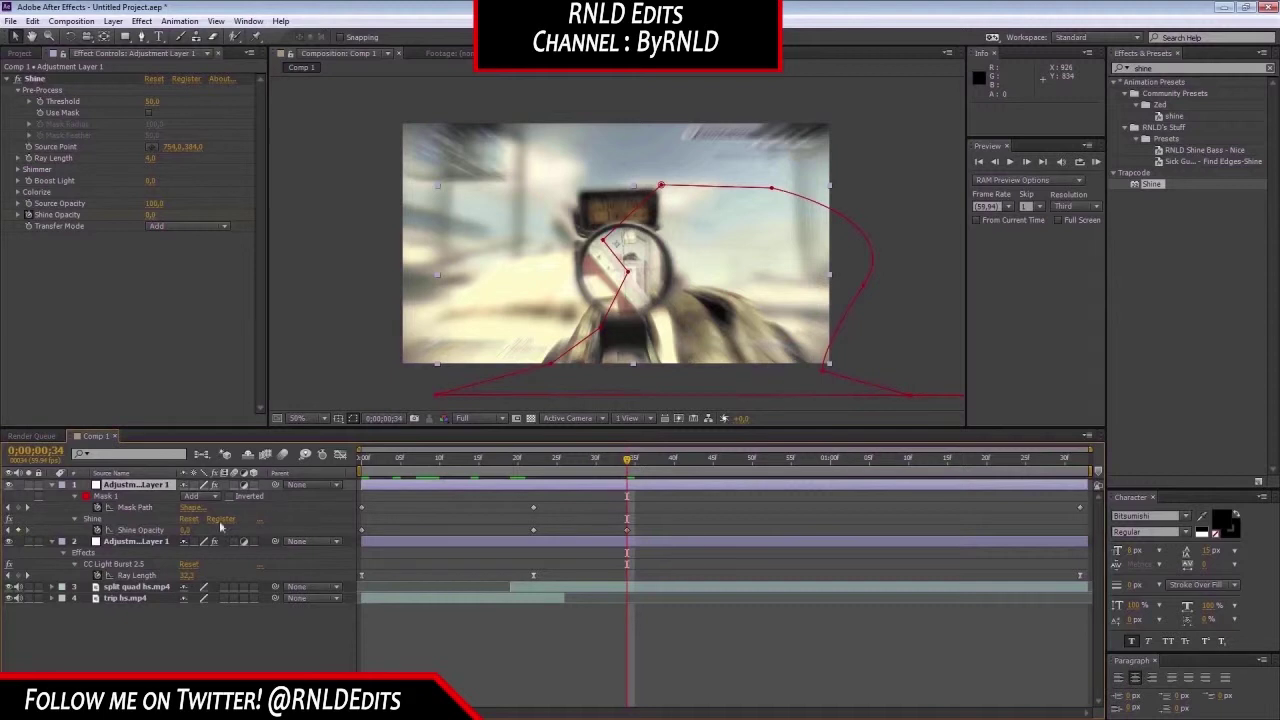
left_click(144, 507)
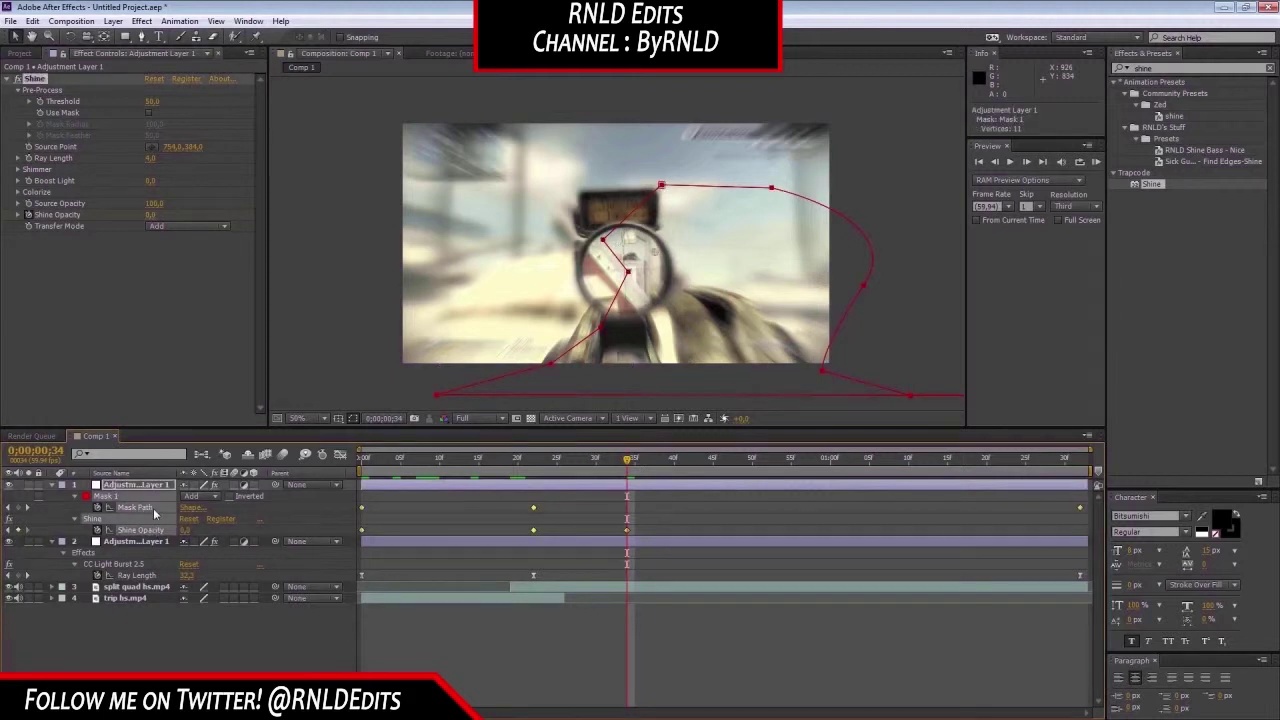
key("F9")
left_click(581, 577)
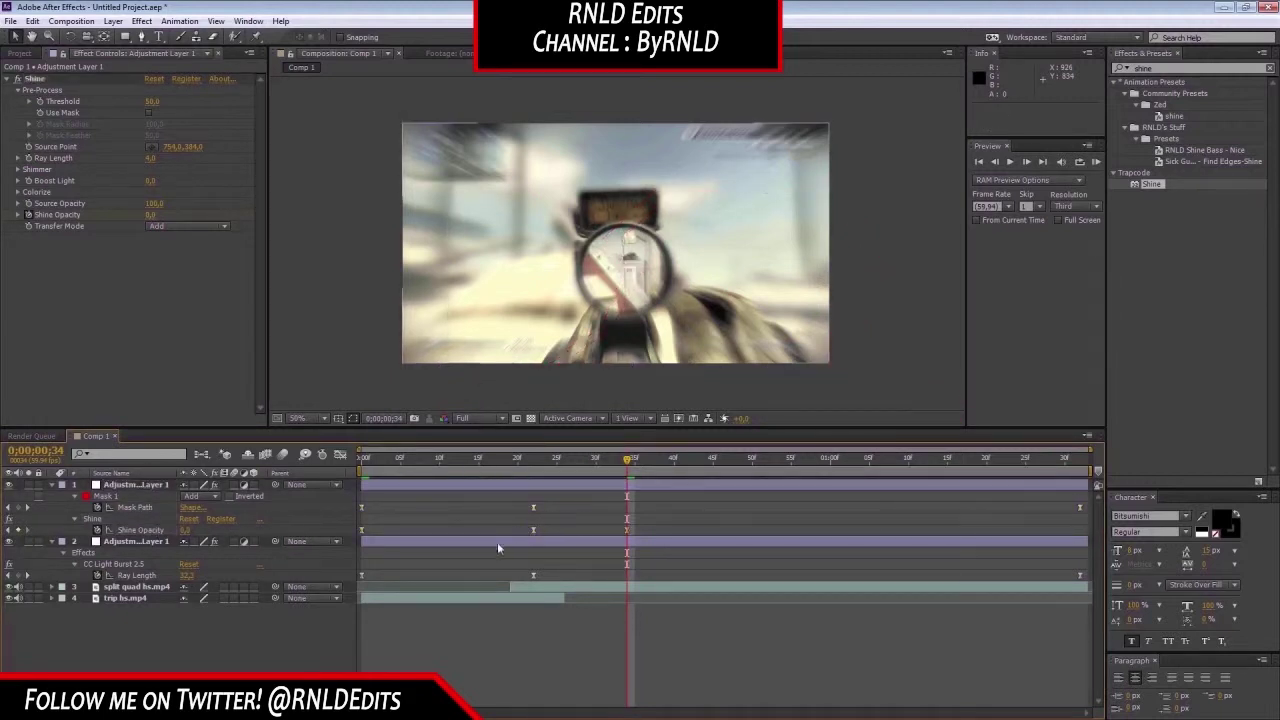
- Copy CC Light Burst 2.5 from the lower adjustment layer to the masked top adjustment layer and reveal its Ray Length keyframes
left_click(129, 542)
left_click(122, 565)
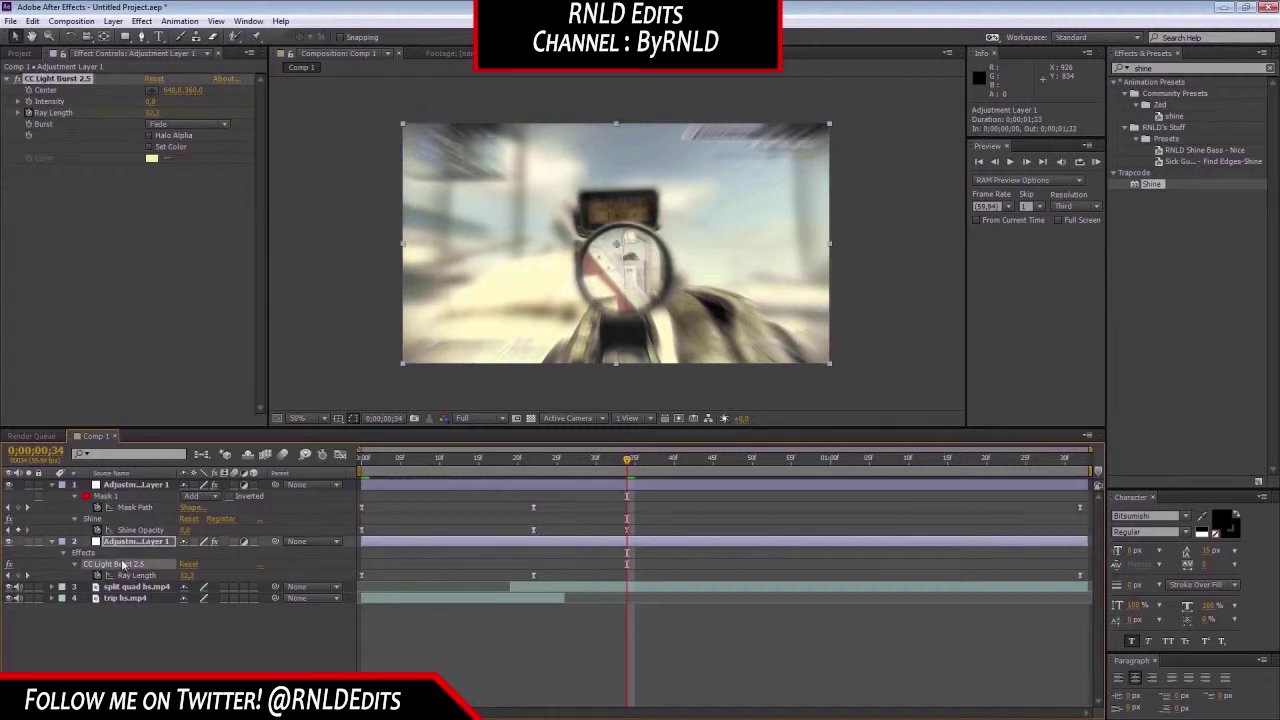
left_click(119, 486)
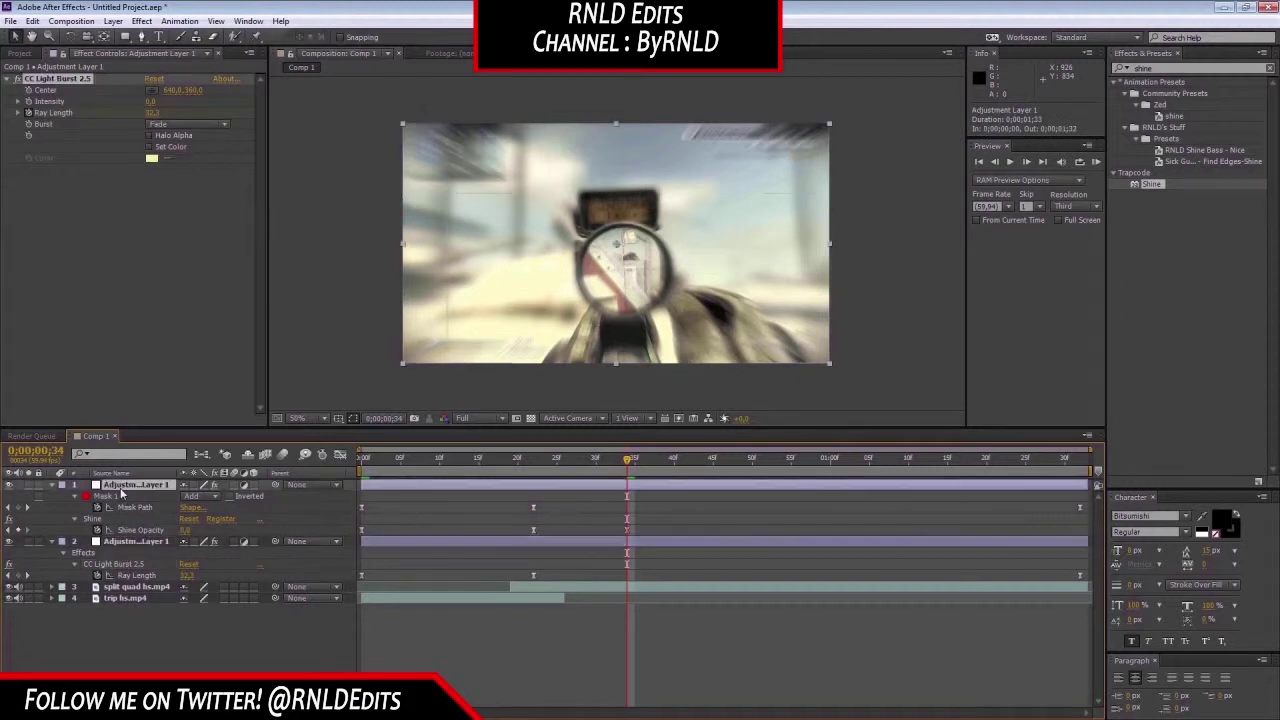
key("ctrl+v")
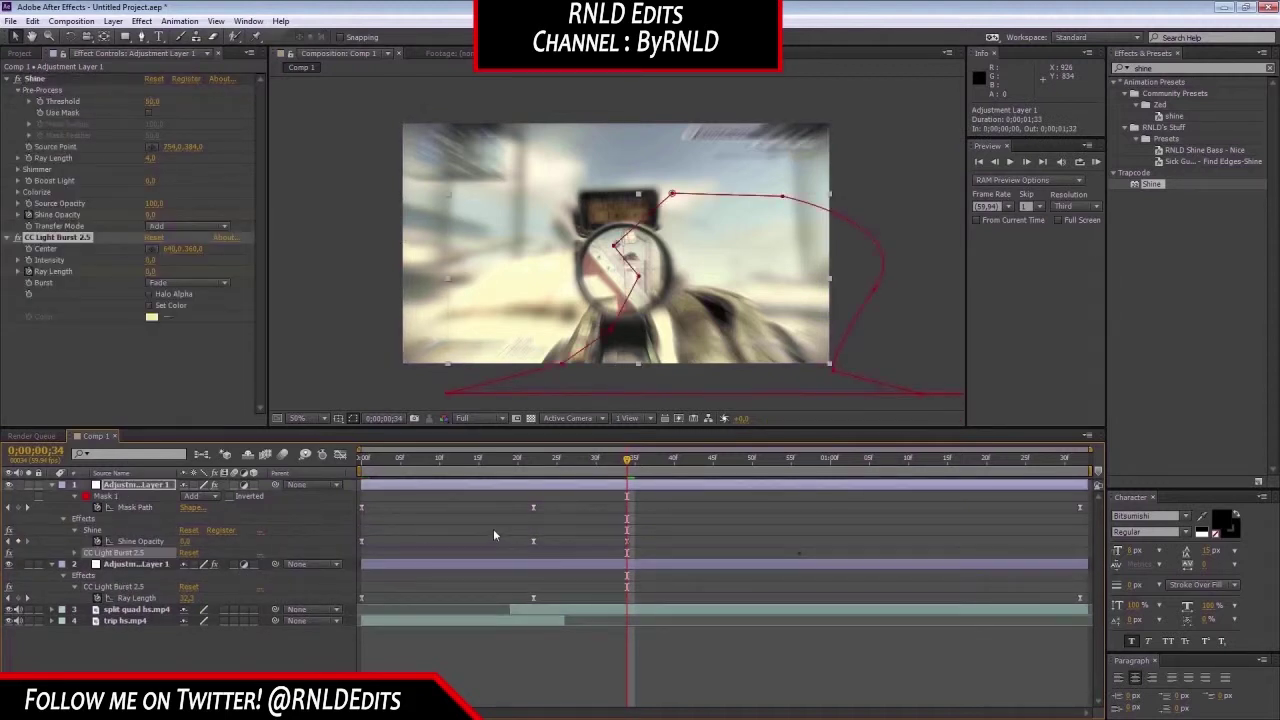
key("u")
key("u")
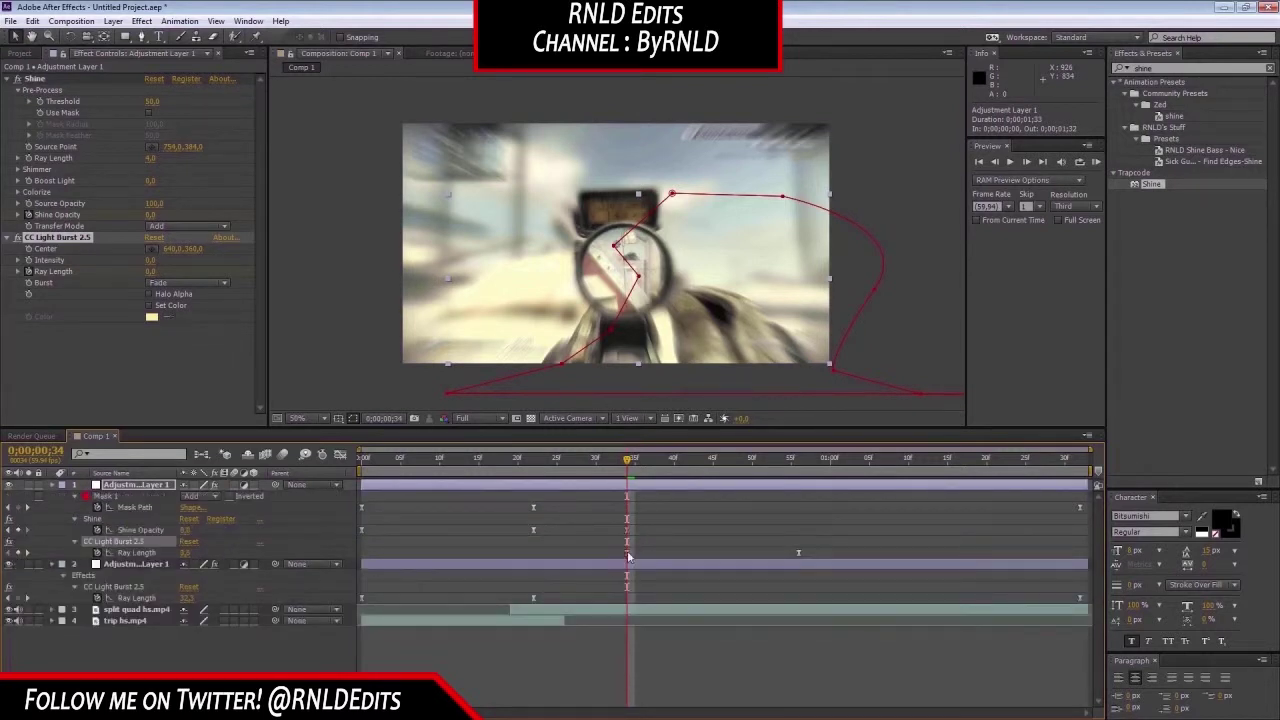
- Move the pasted Ray Length keyframes to start at 0;00;00;00, and keyframe Ray Length at 0 at 0;00;01;32
left_click_drag(815, 557, 362, 556)
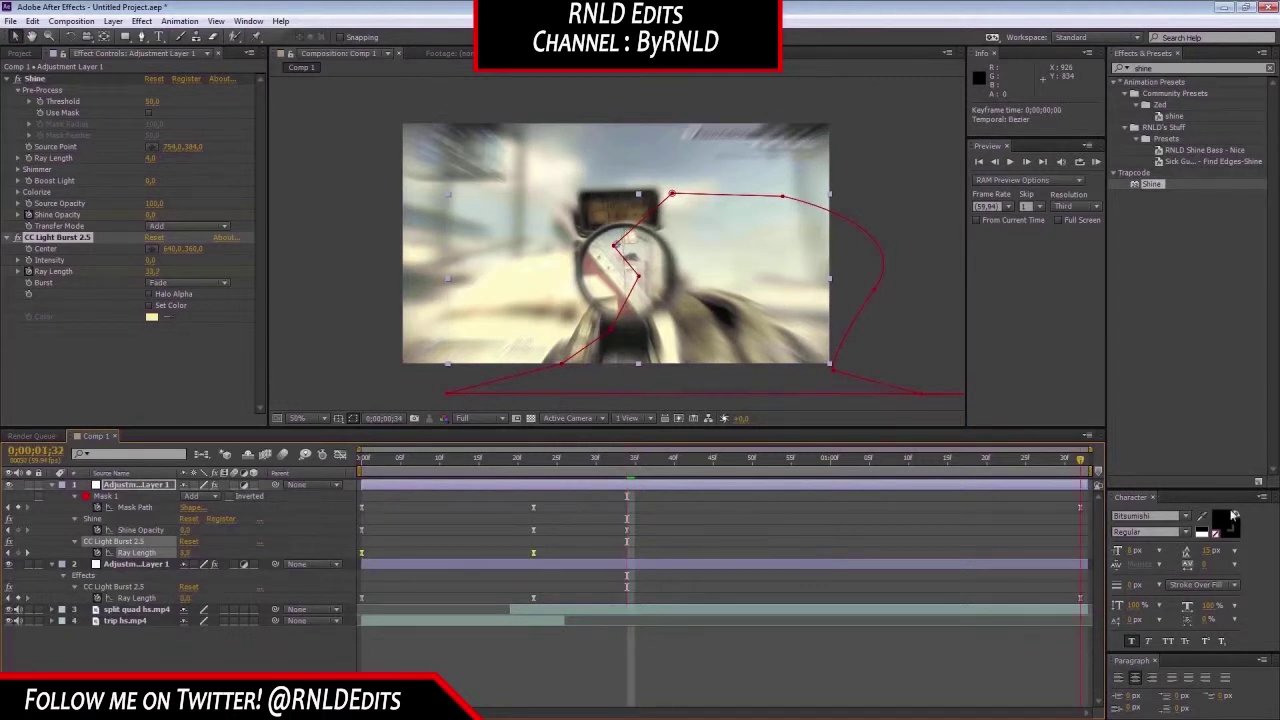
left_click(1222, 519)
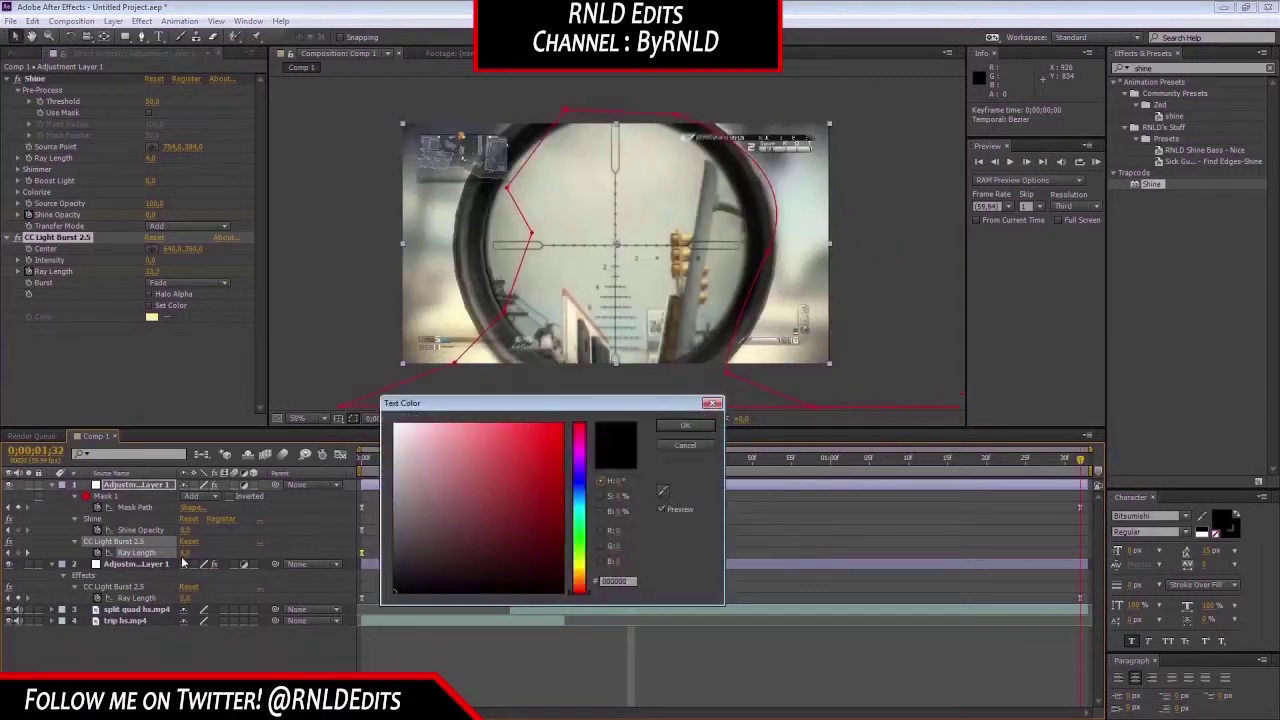
left_click(676, 448)
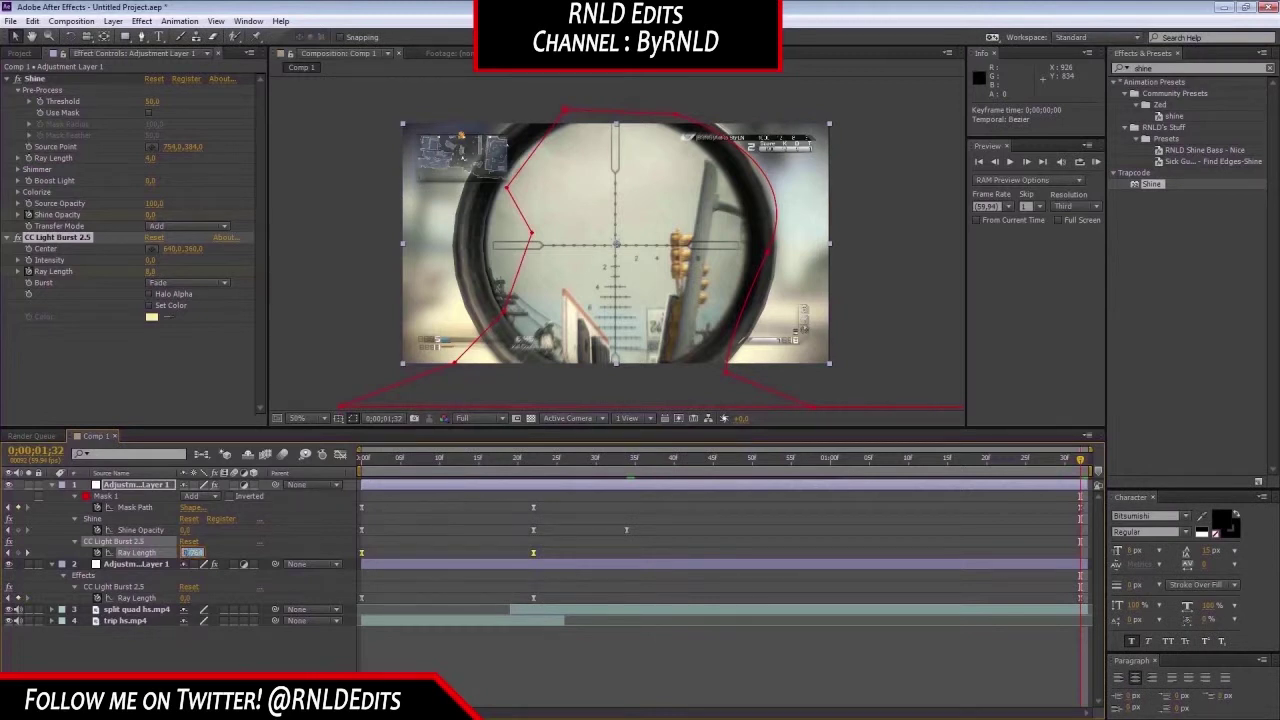
key("Return")
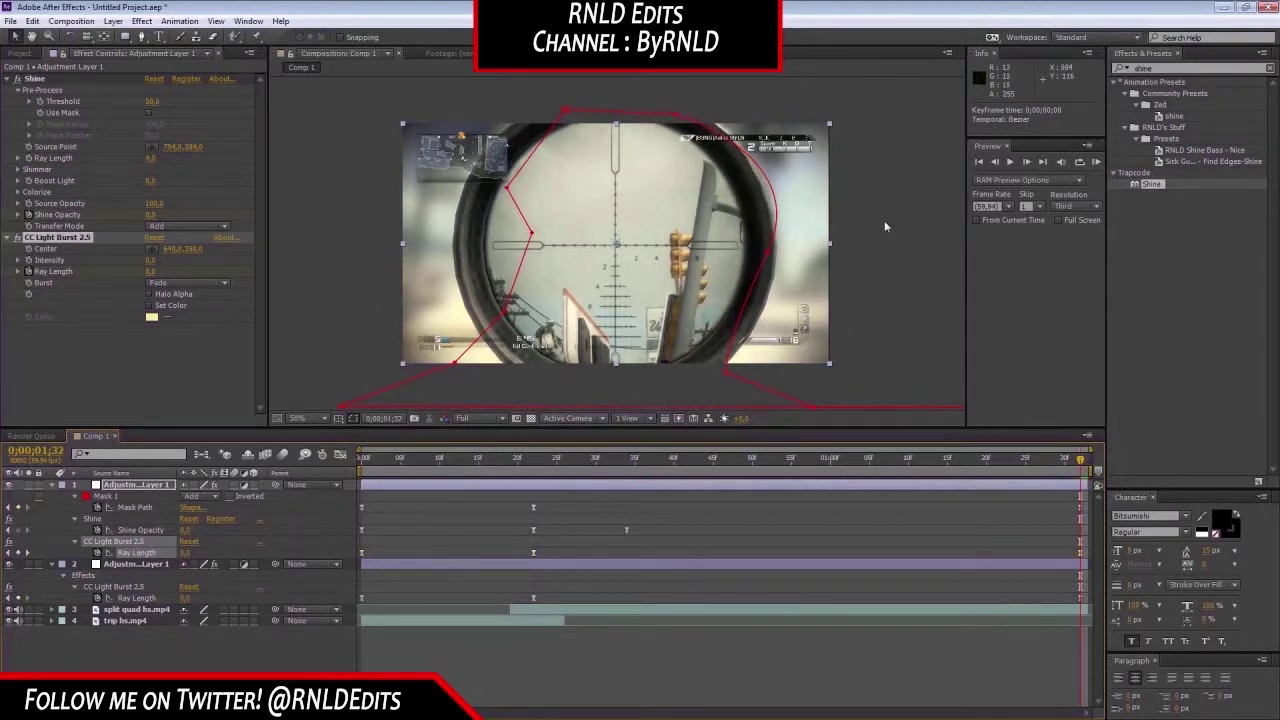
- Keyframe the top adjustment layer's CC Light Burst Ray Length at 0 at 0;00;00;34
left_click(630, 467)
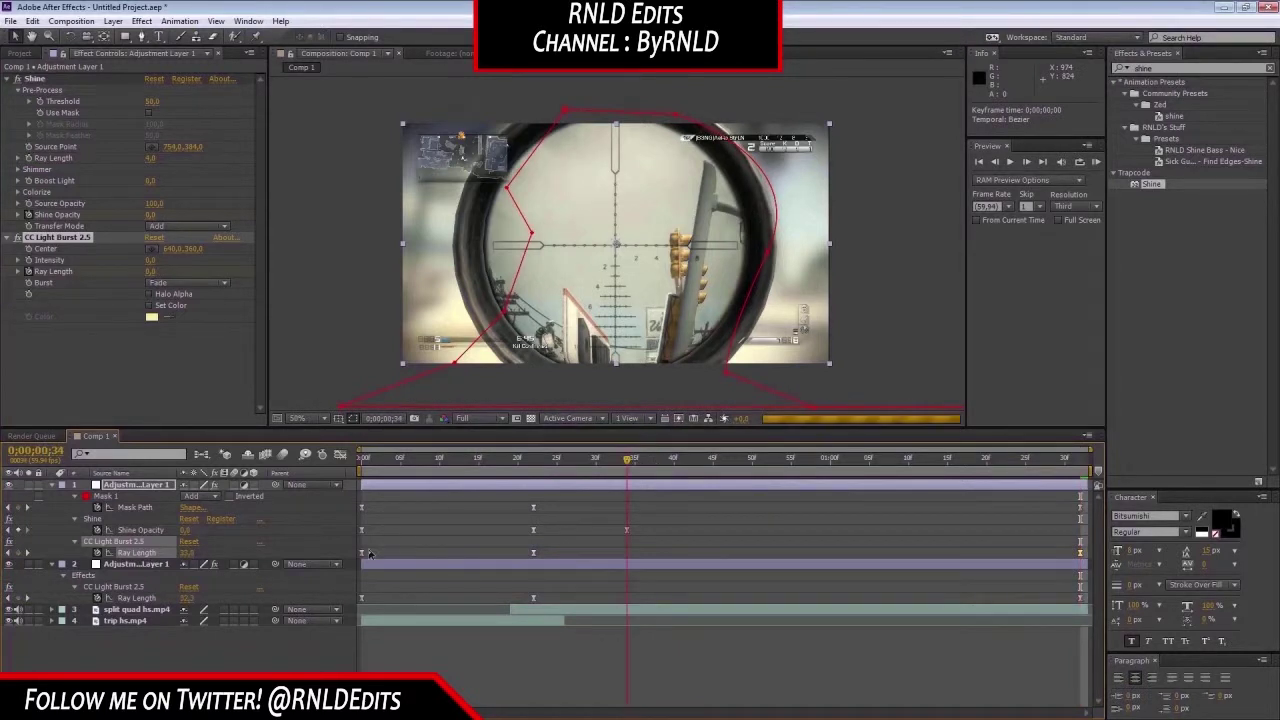
left_click(195, 553)
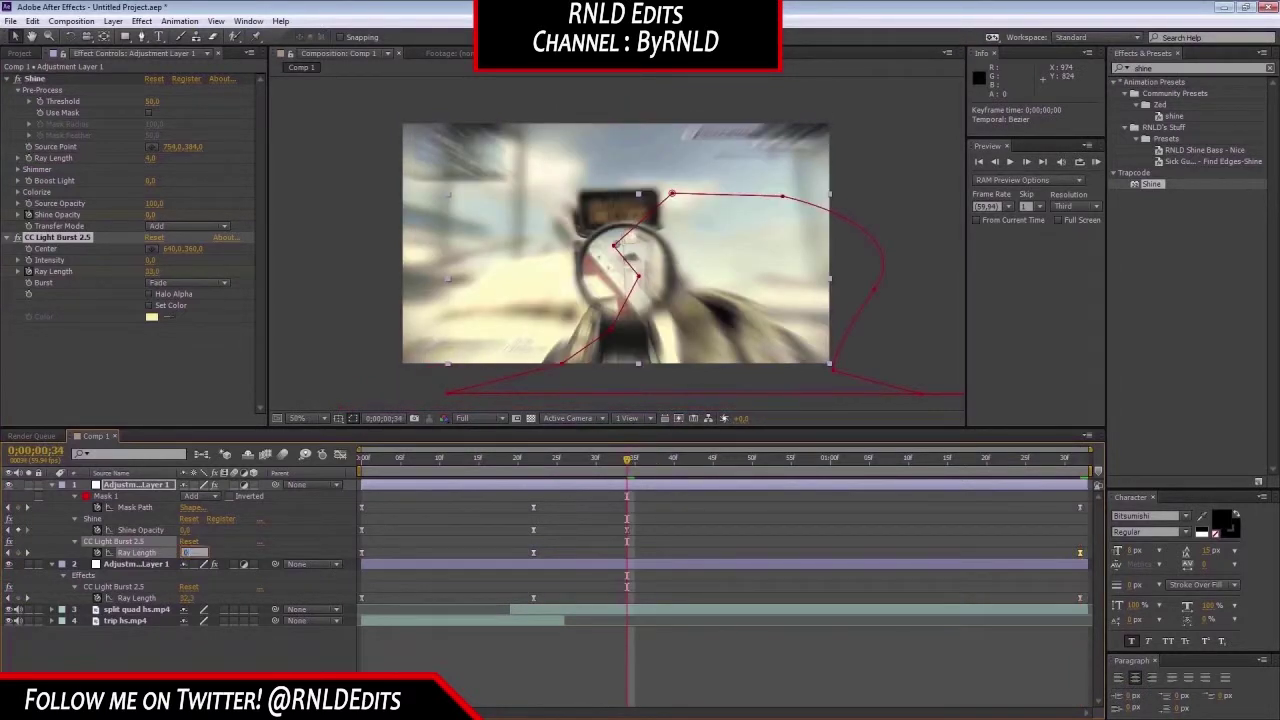
type("0")
key("Return")
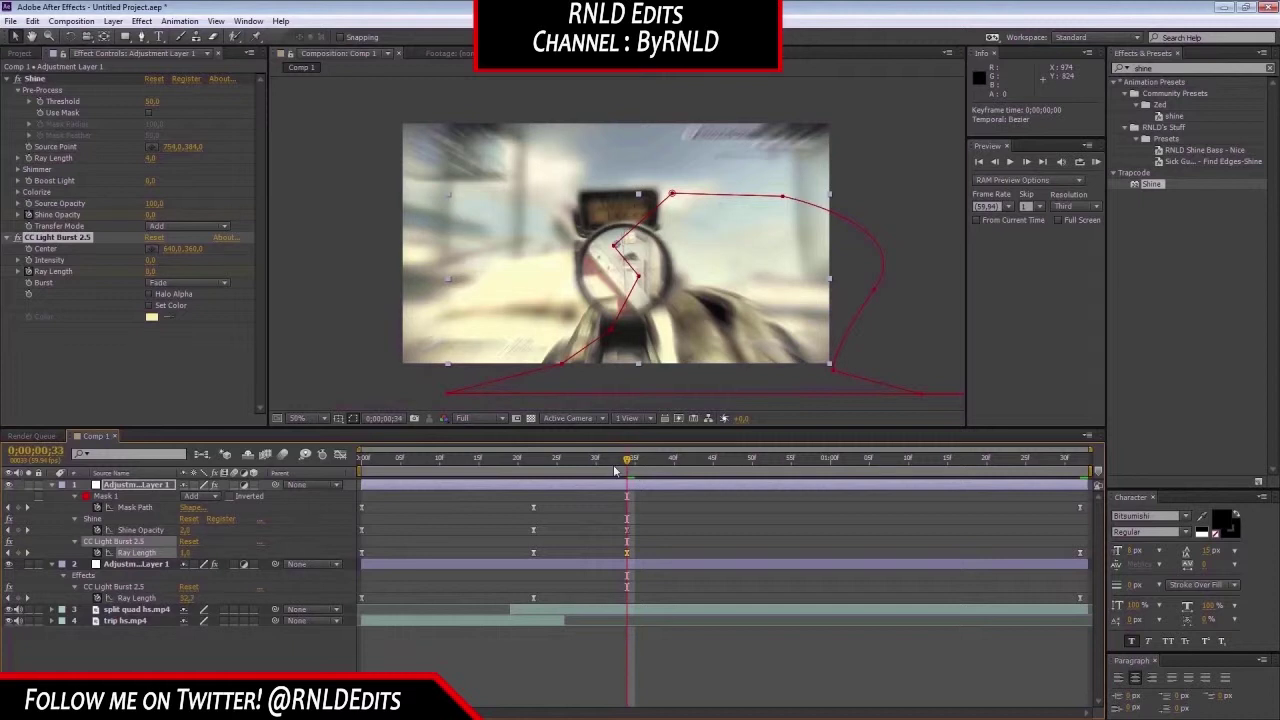
- Check the frame at 0;00;00;26 and delete the lower adjustment layer with CC Light Burst 2.5
left_click(564, 469)
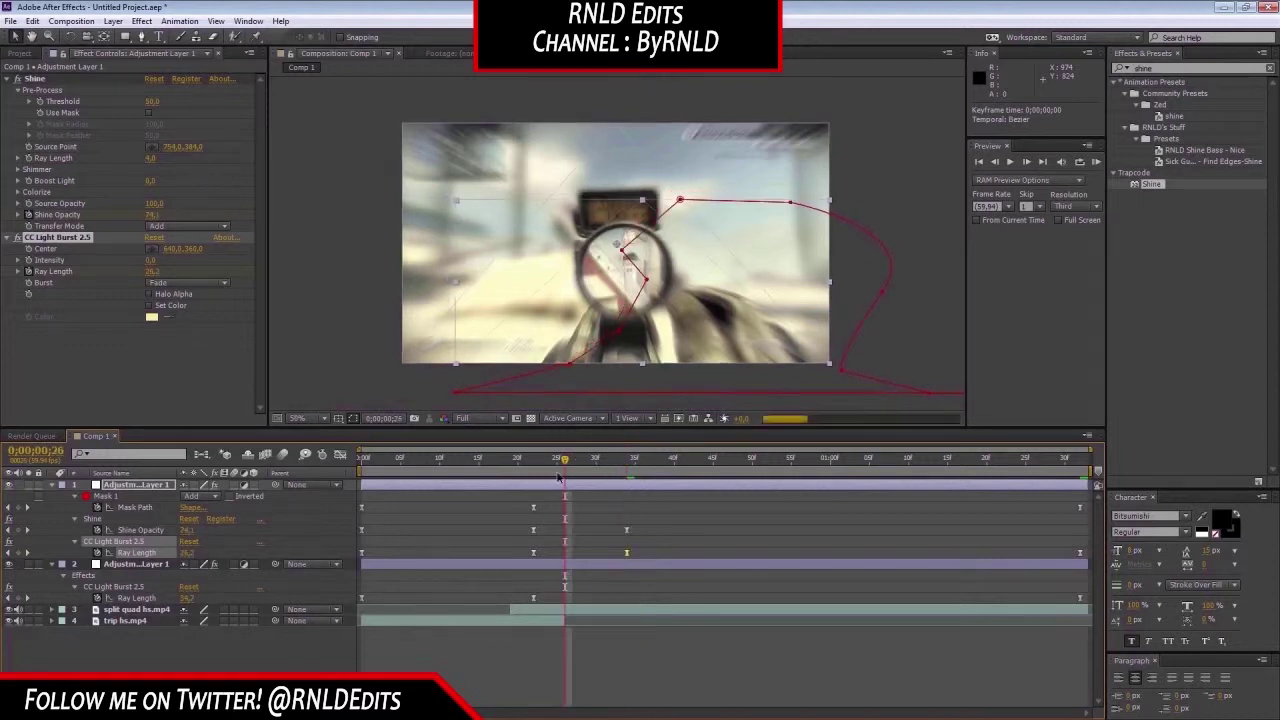
left_click(136, 568)
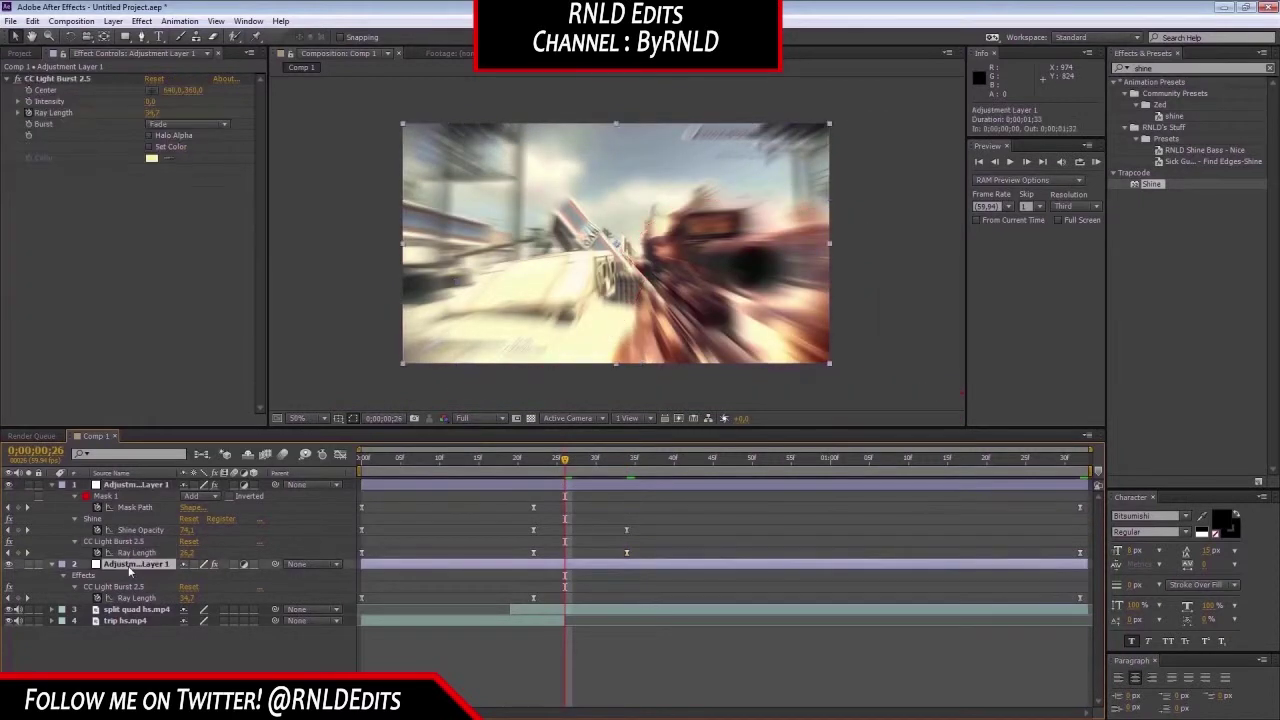
key("Delete")
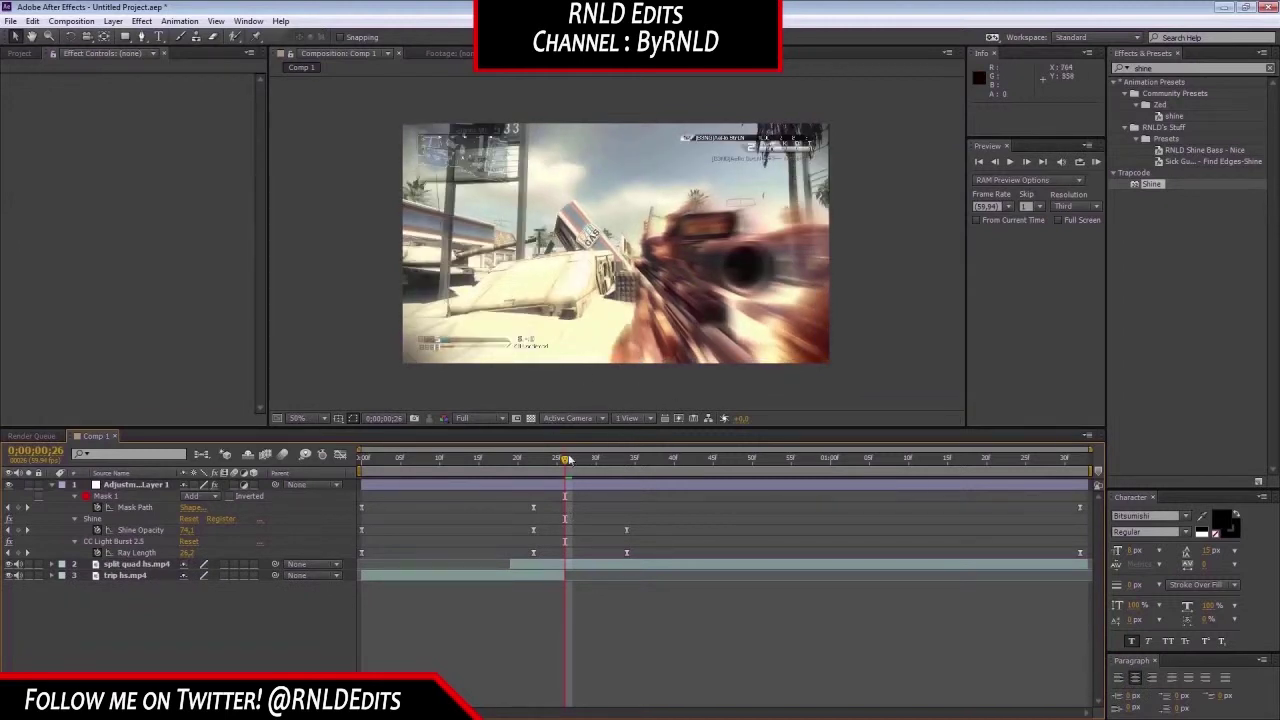
- Examine the masked gun's shine and light burst at several frames before, during and after the transition
key("Page_Up")
left_click(496, 462)
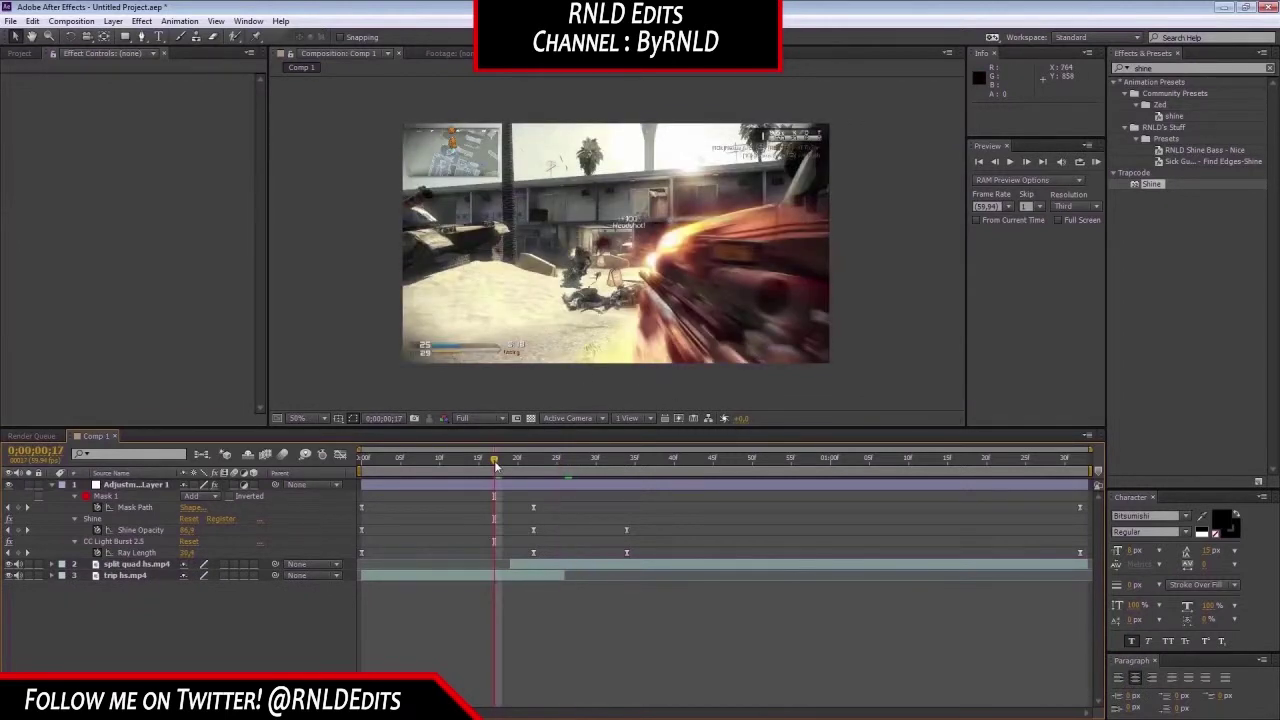
left_click(440, 461)
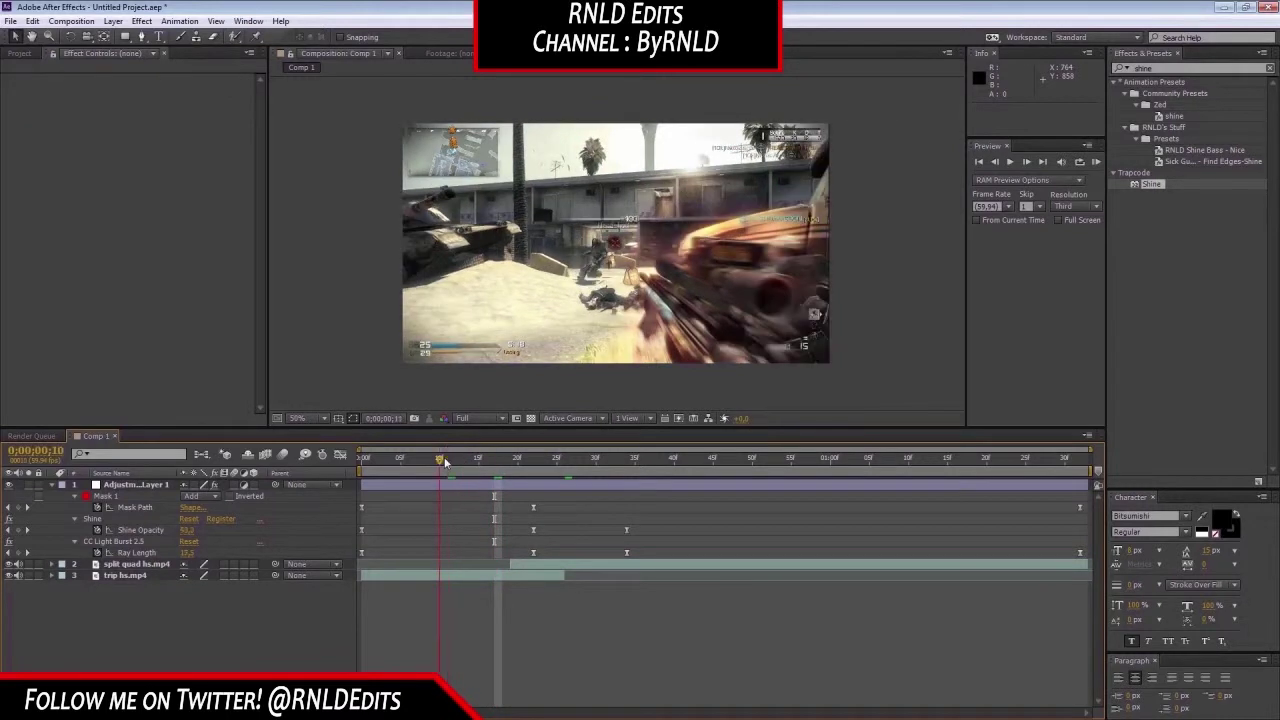
left_click(522, 462)
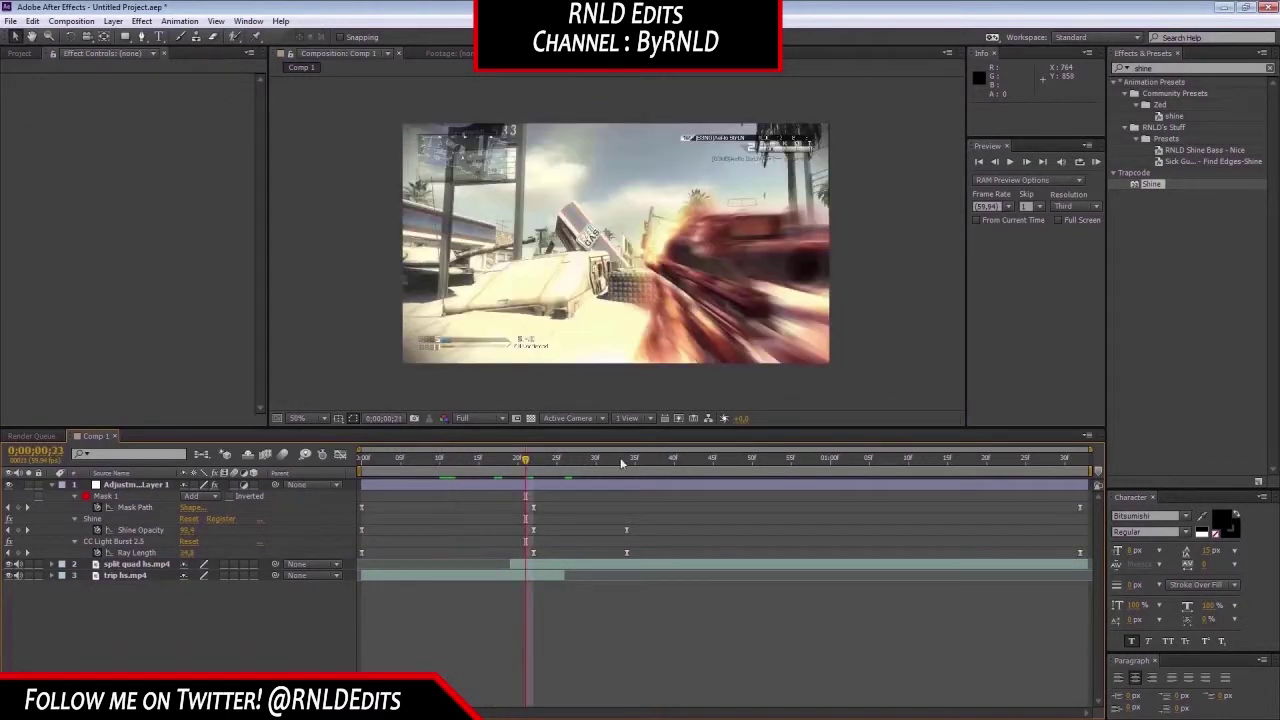
left_click(619, 461)
left_click(677, 466)
left_click_drag(628, 461, 594, 460)
left_click(588, 462)
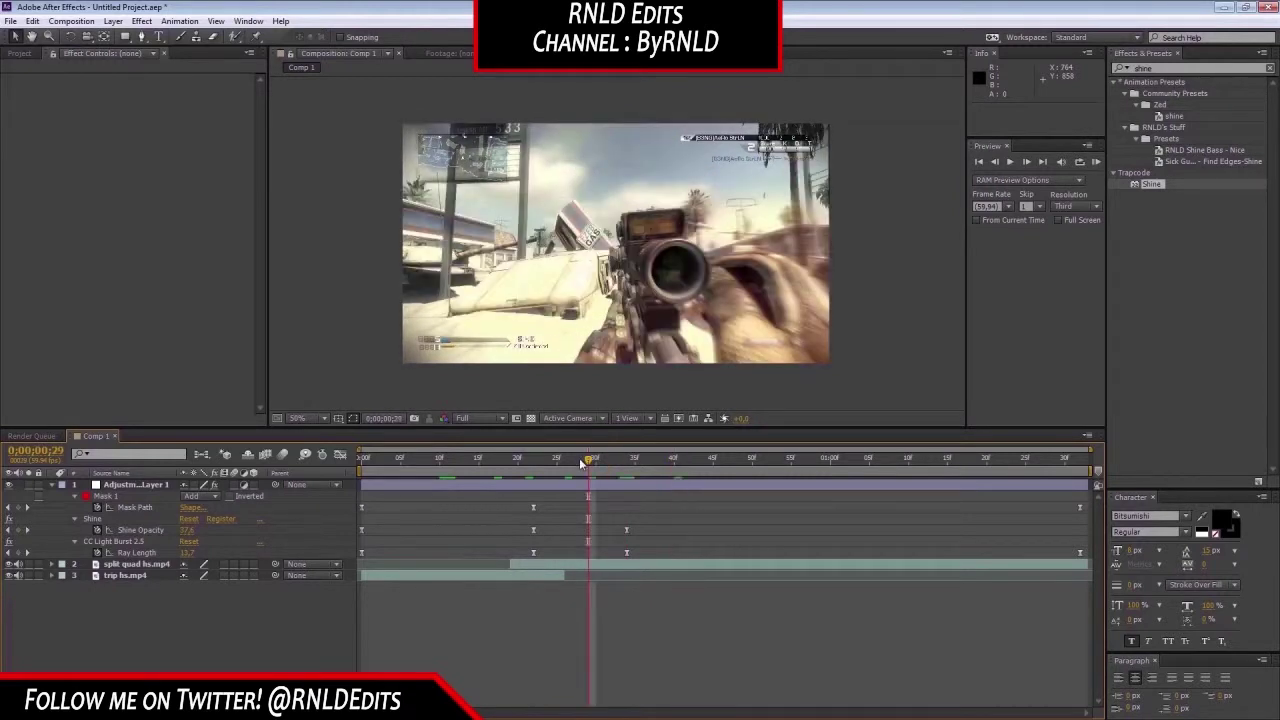
left_click(543, 460)
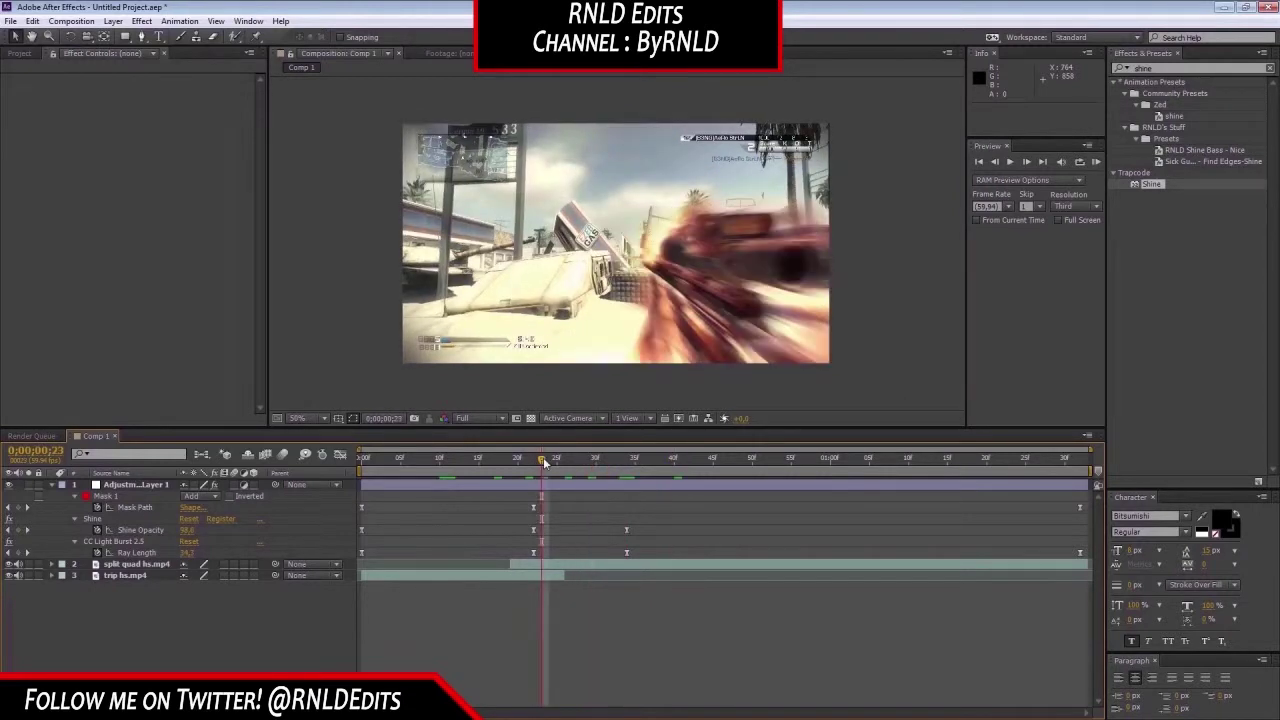
- Search the effects for "turbu" and apply Turbulent Displace to the masked adjustment layer
left_click(22, 53)
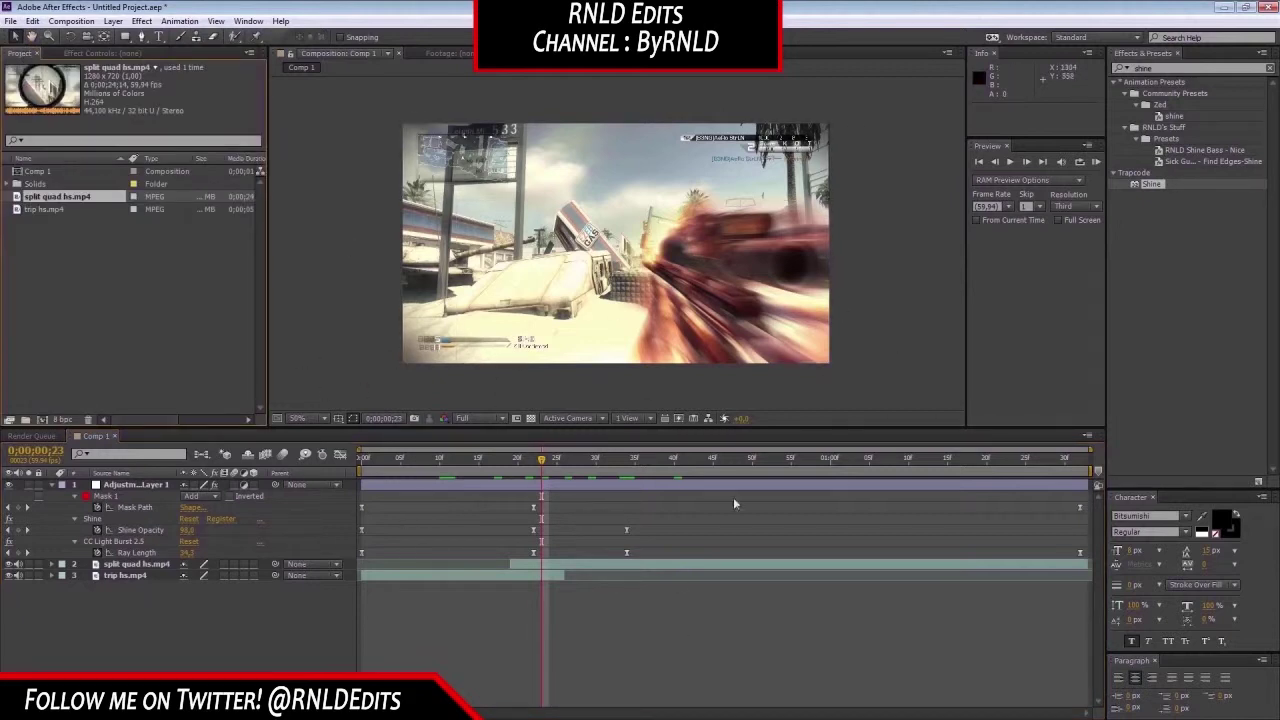
left_click_drag(1170, 67, 970, 131)
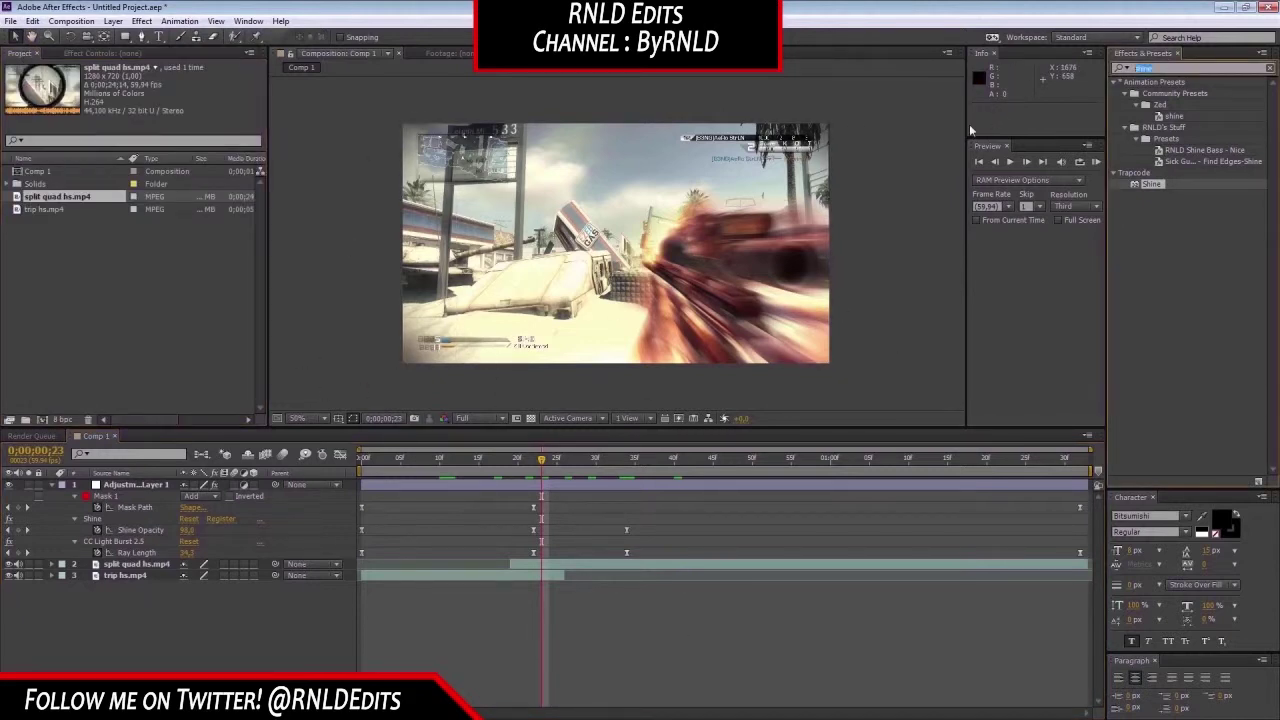
key("BackSpace")
type("turbu")
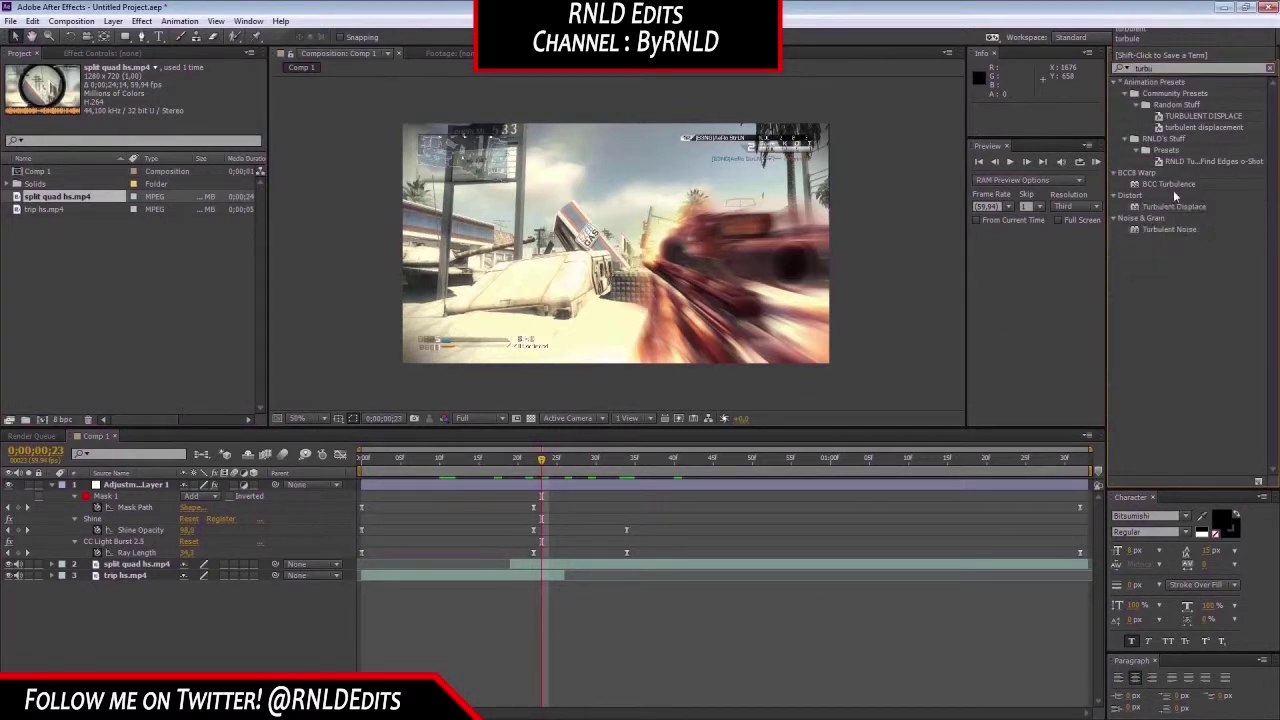
left_click_drag(1174, 206, 643, 526)
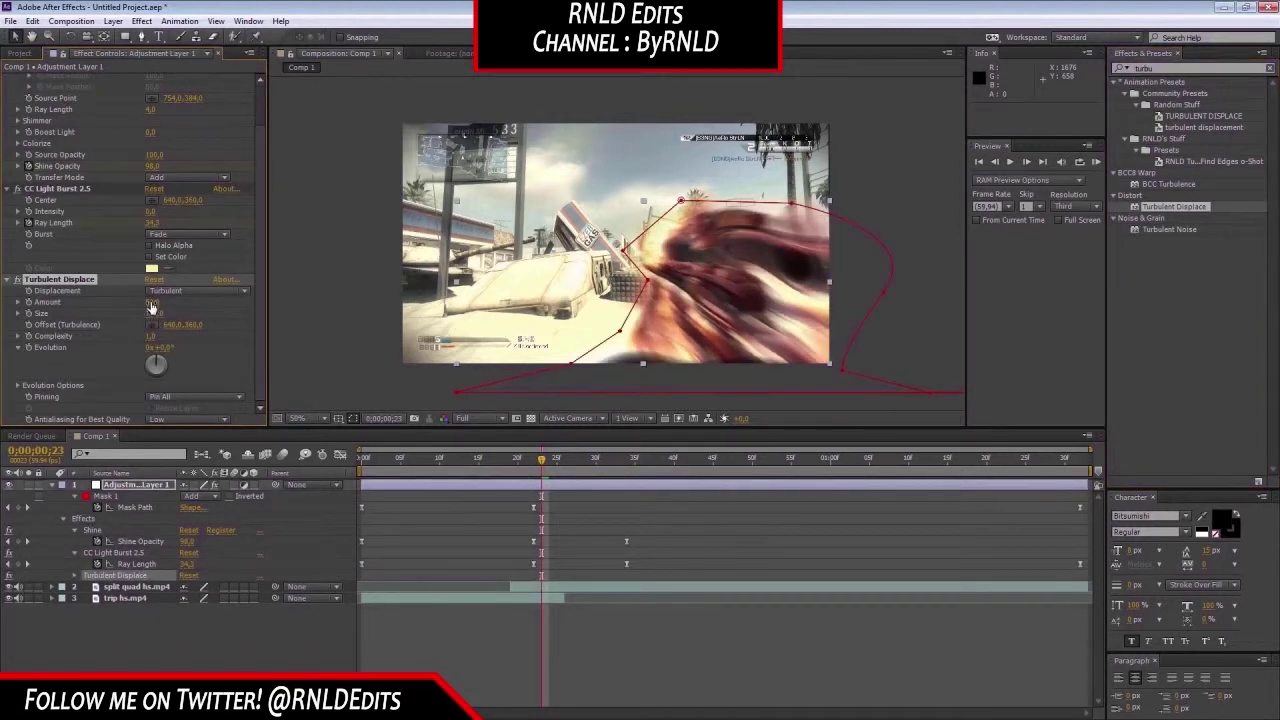
- Try the Bulge displacement type in Turbulent Displace and return it to Turbulent
left_click(160, 291)
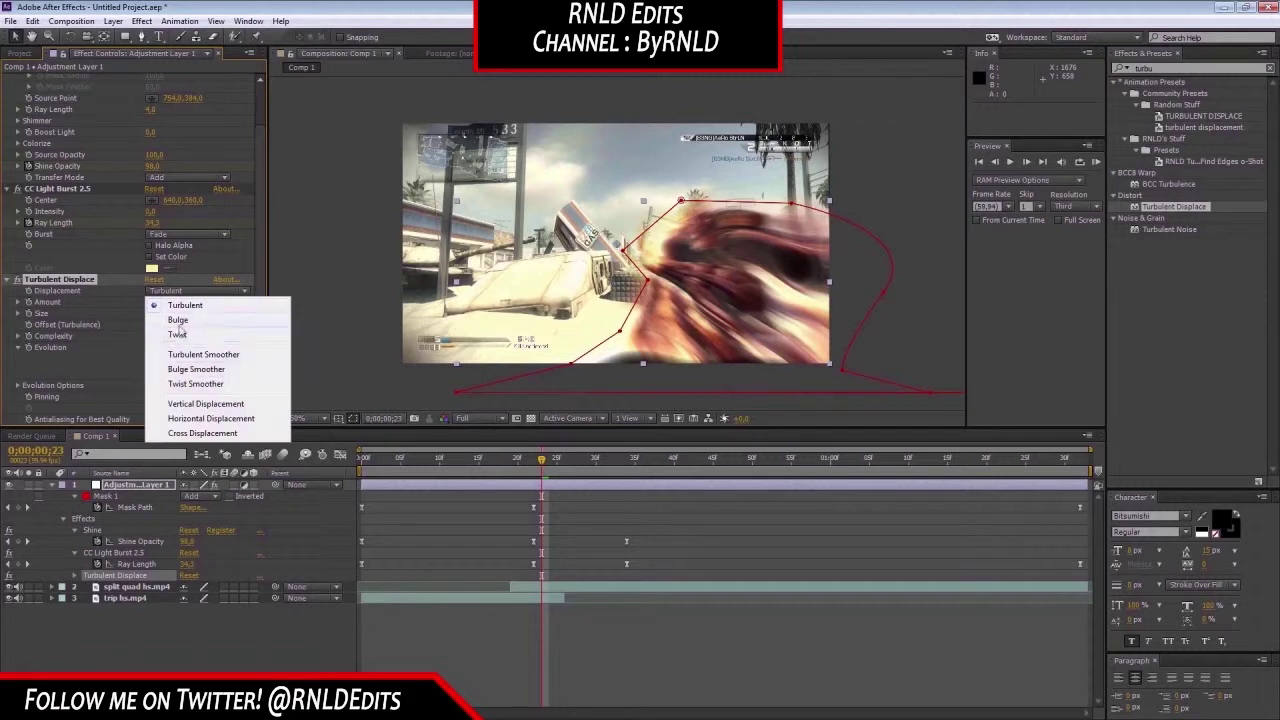
left_click(170, 312)
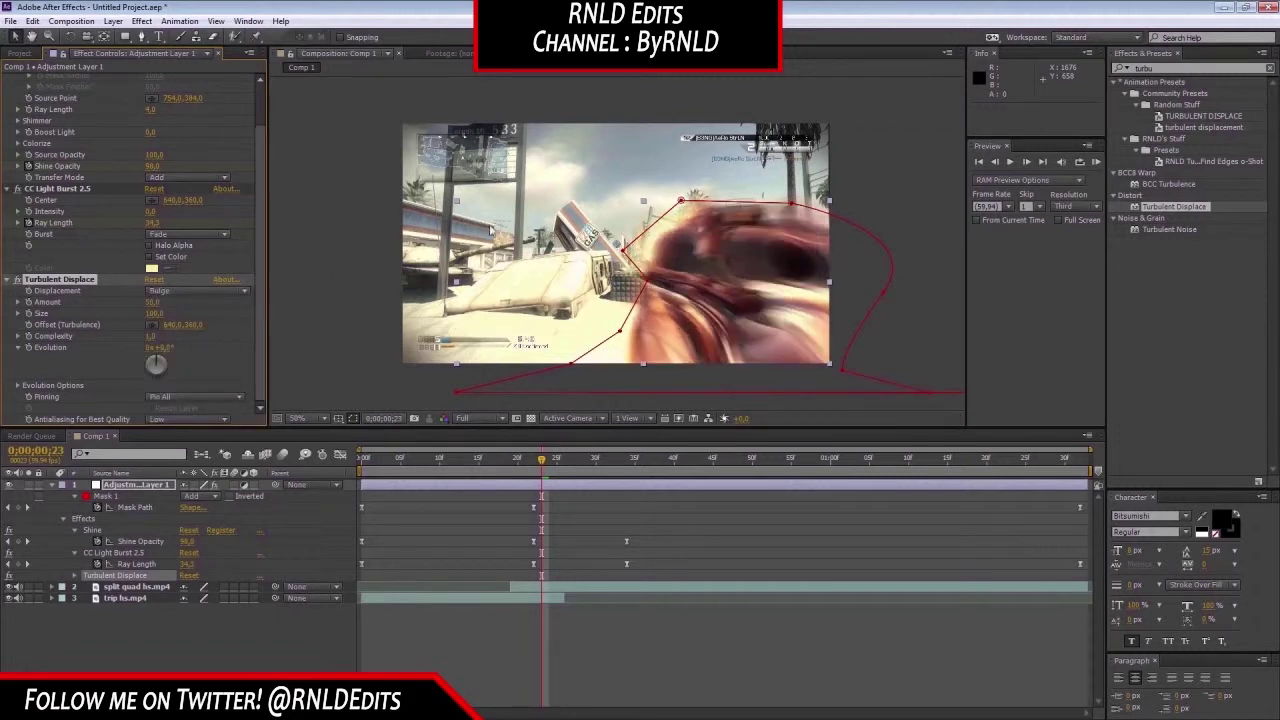
left_click(182, 291)
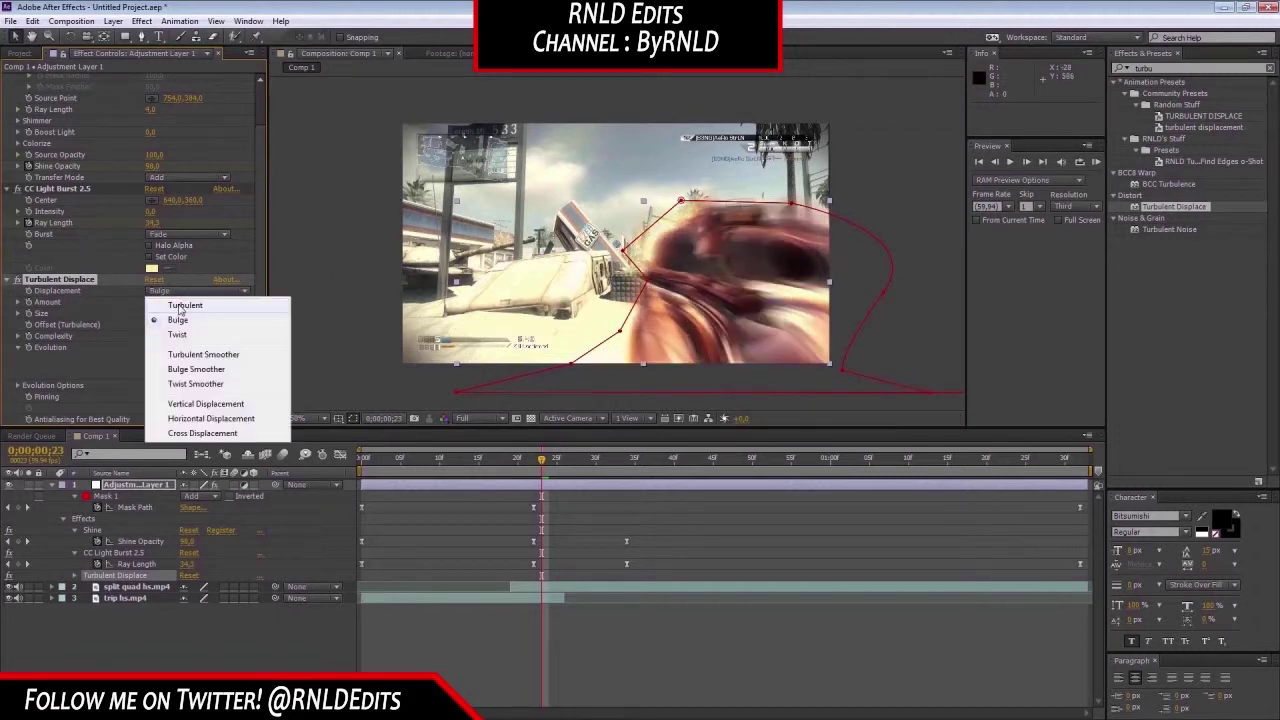
left_click(23, 384)
- Reduce Turbulent Displace's Size and set its Amount to 0
left_click(148, 287)
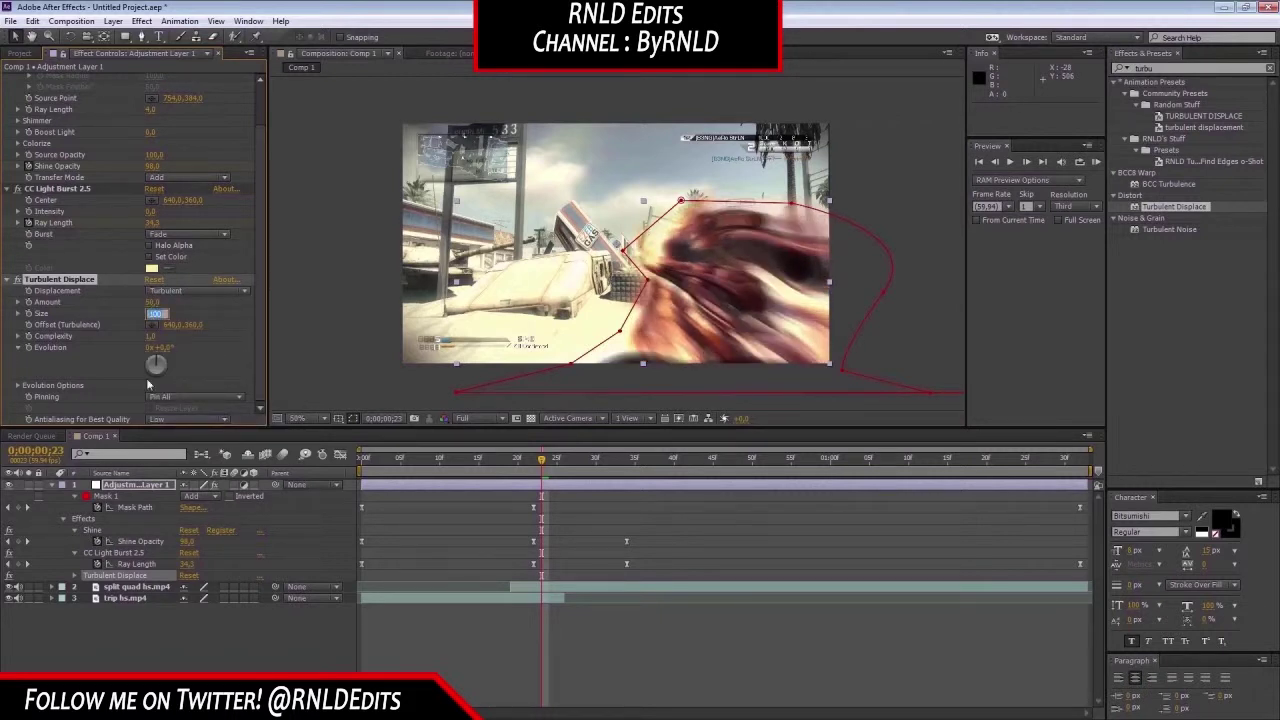
key("Return")
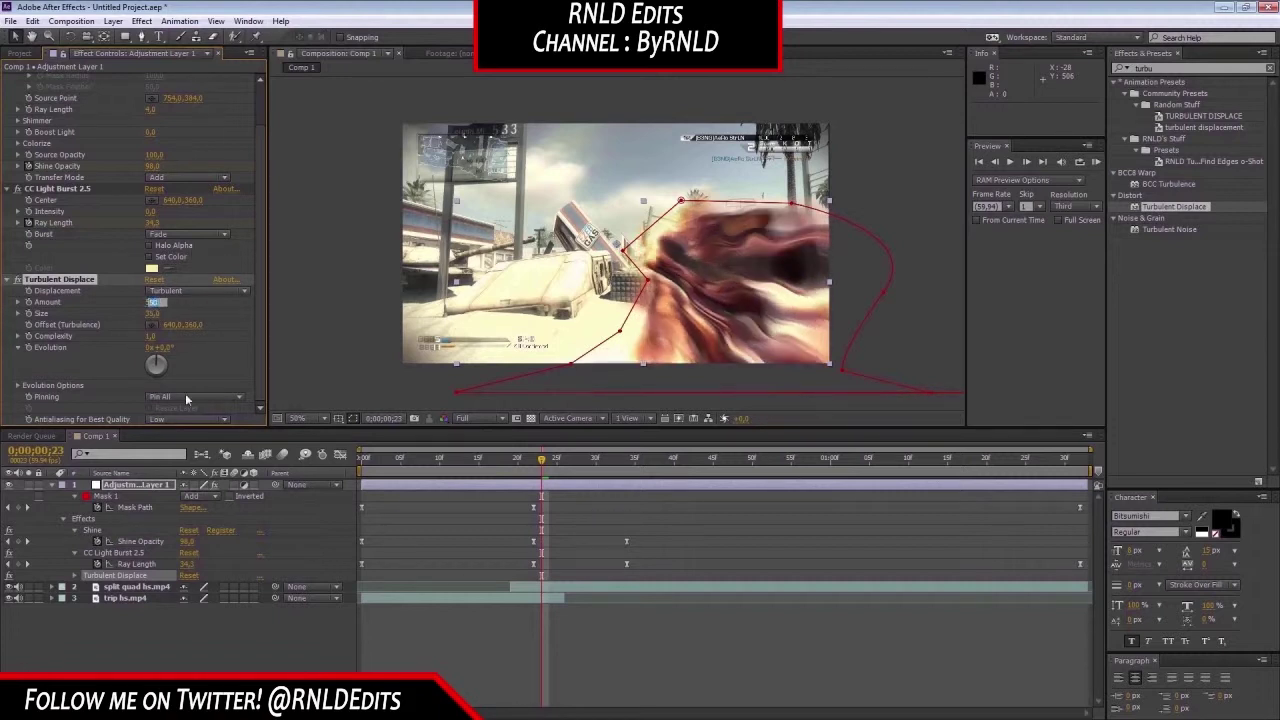
type("0")
key("Return")
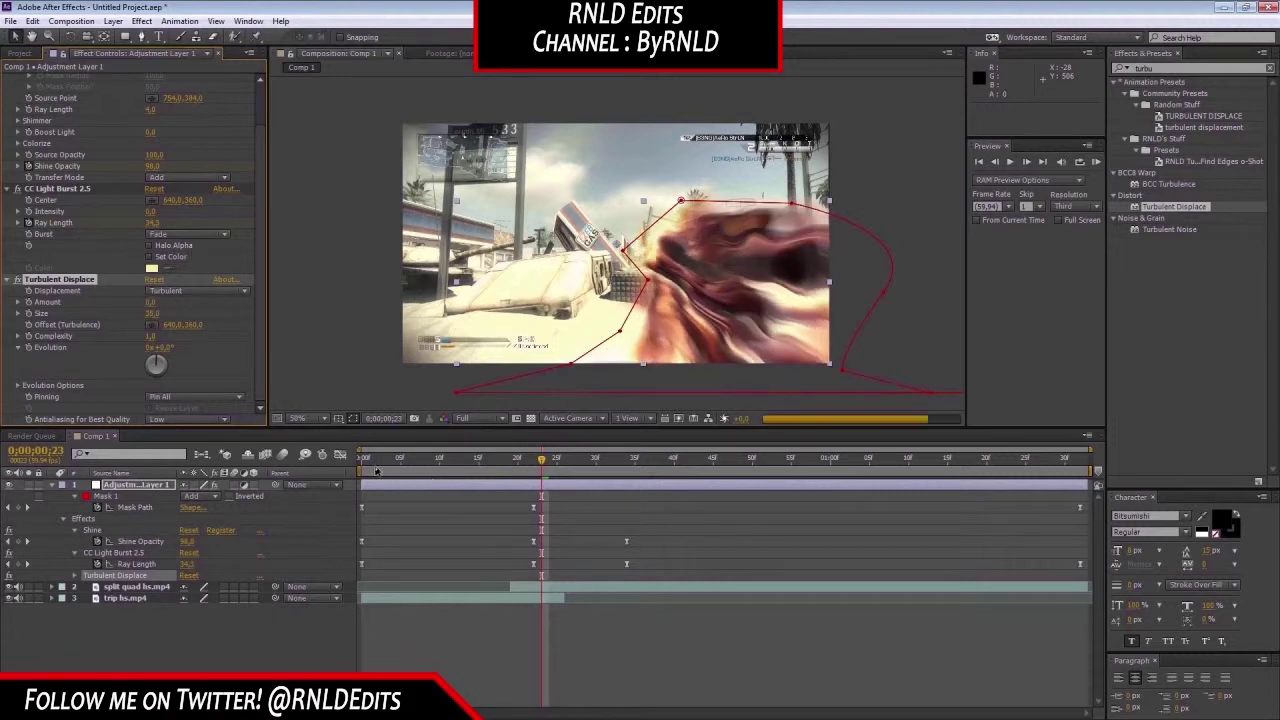
- Keyframe Turbulent Displace's Amount at 0 on the first frame and at 50 on frame 22
key("Home")
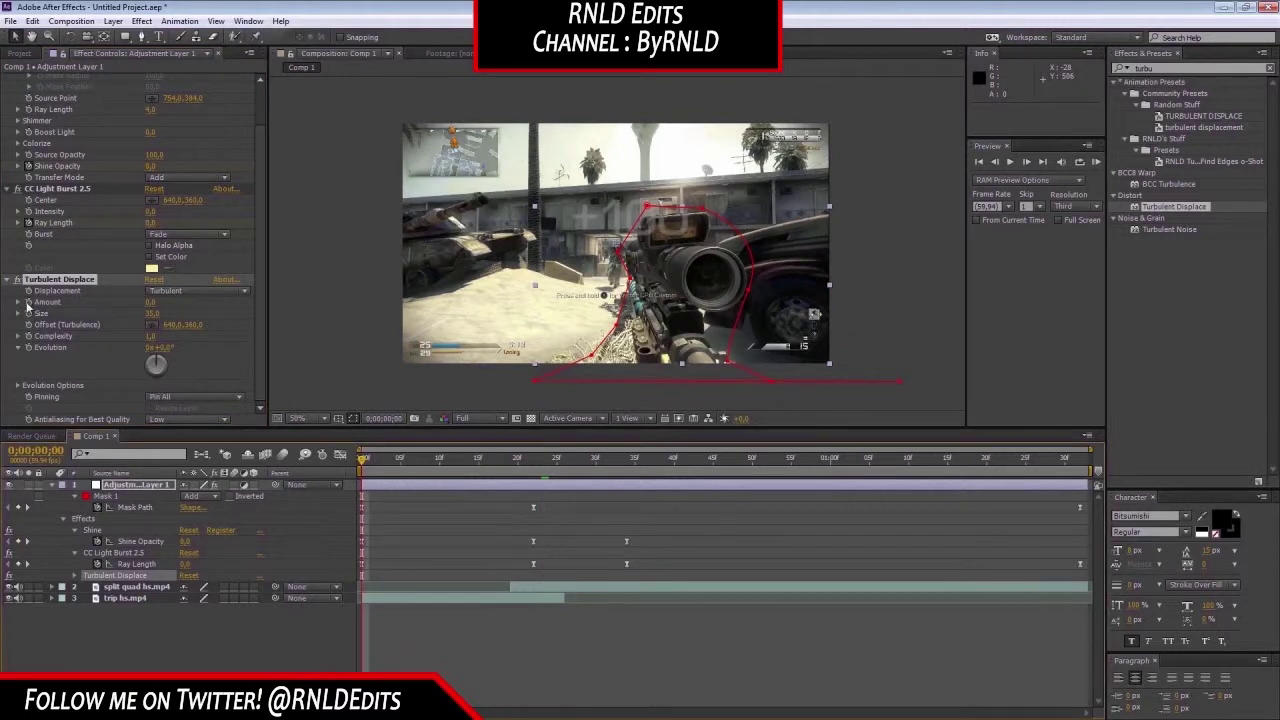
left_click(537, 463)
left_click(533, 462)
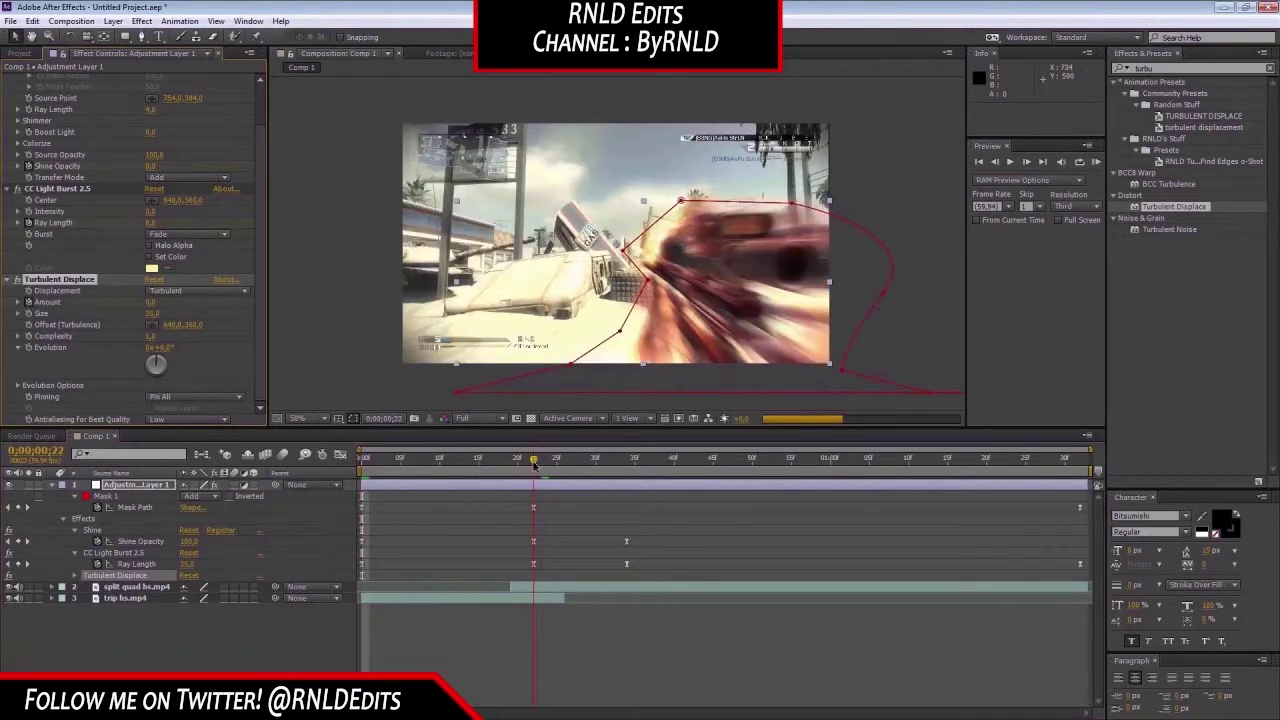
left_click(151, 302)
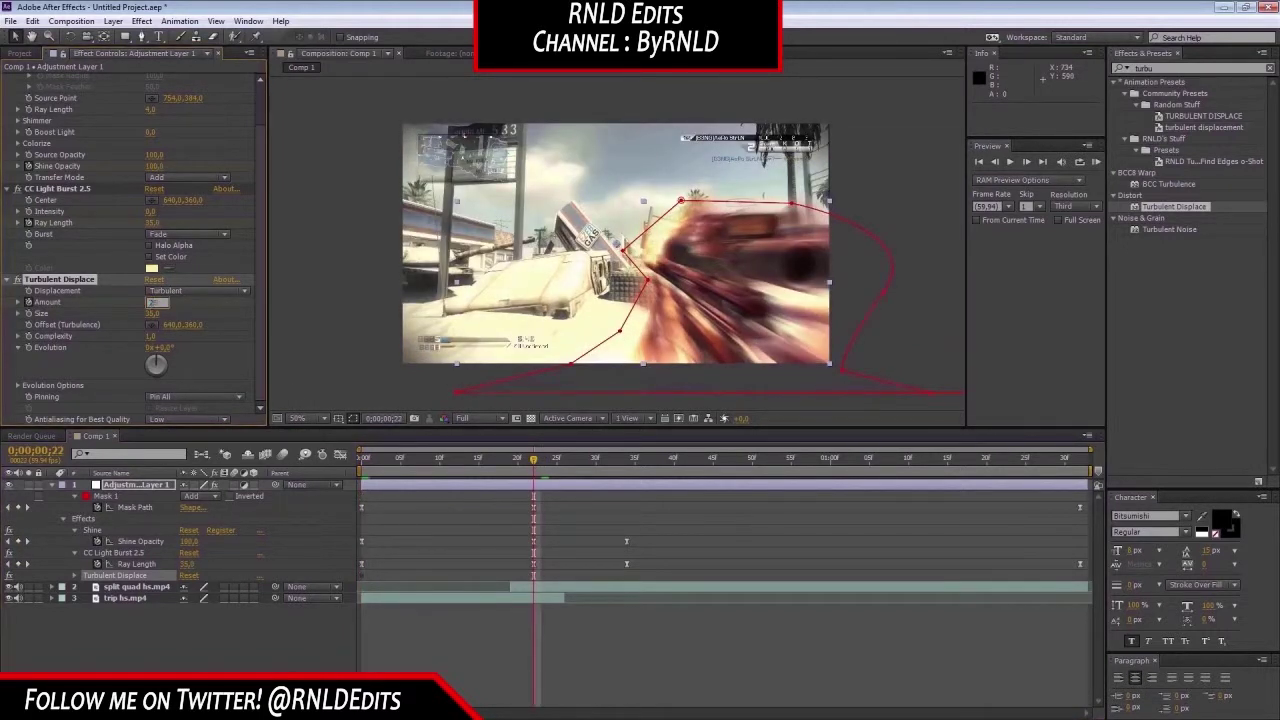
key("Return")
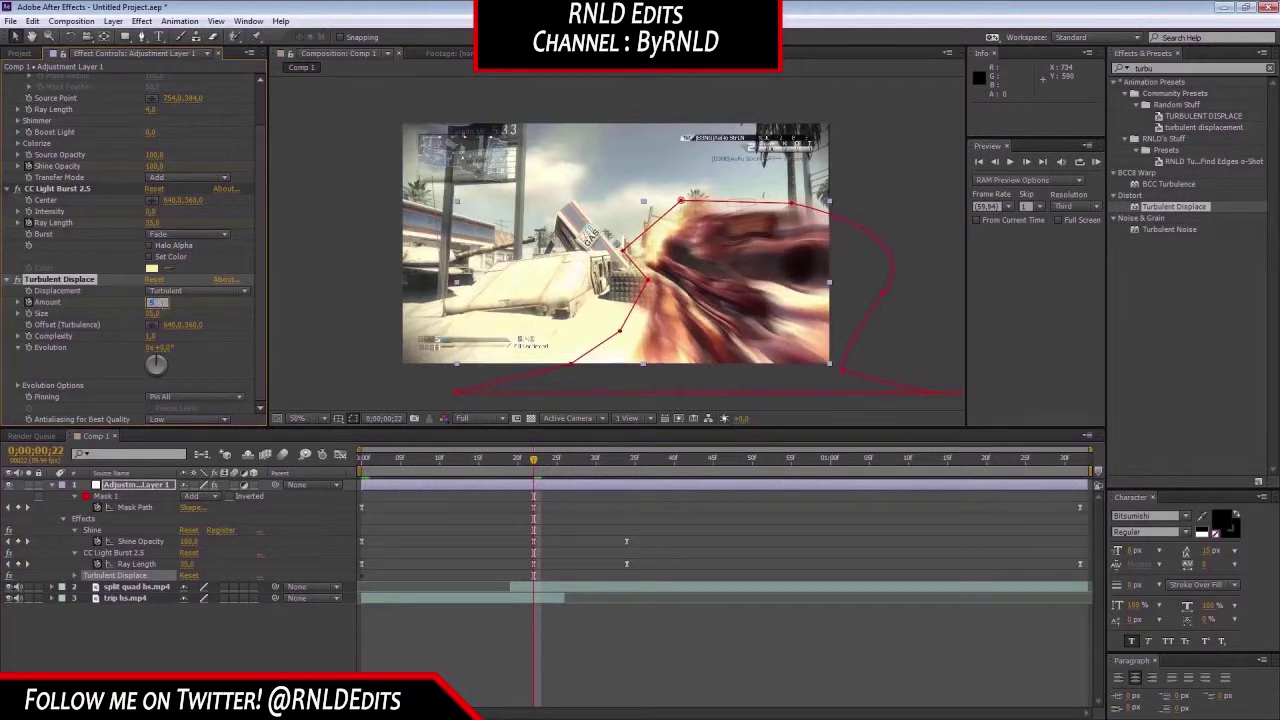
key("Return")
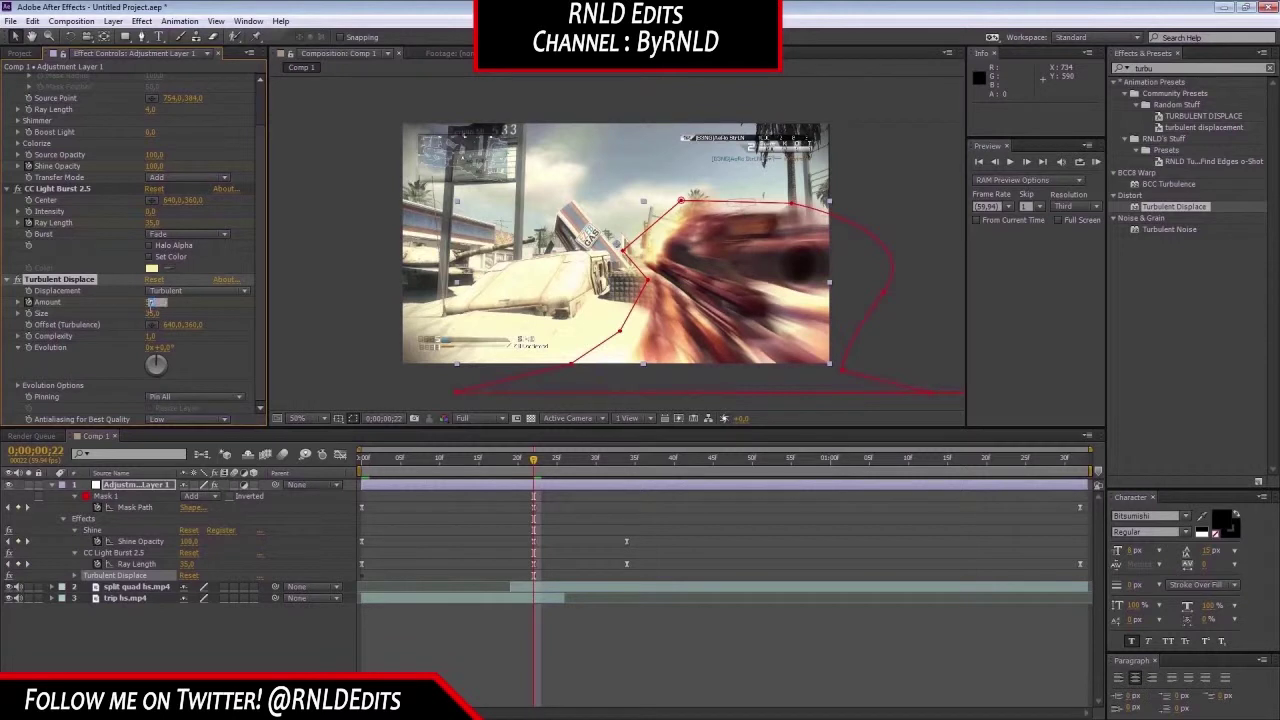
type("50")
key("Return")
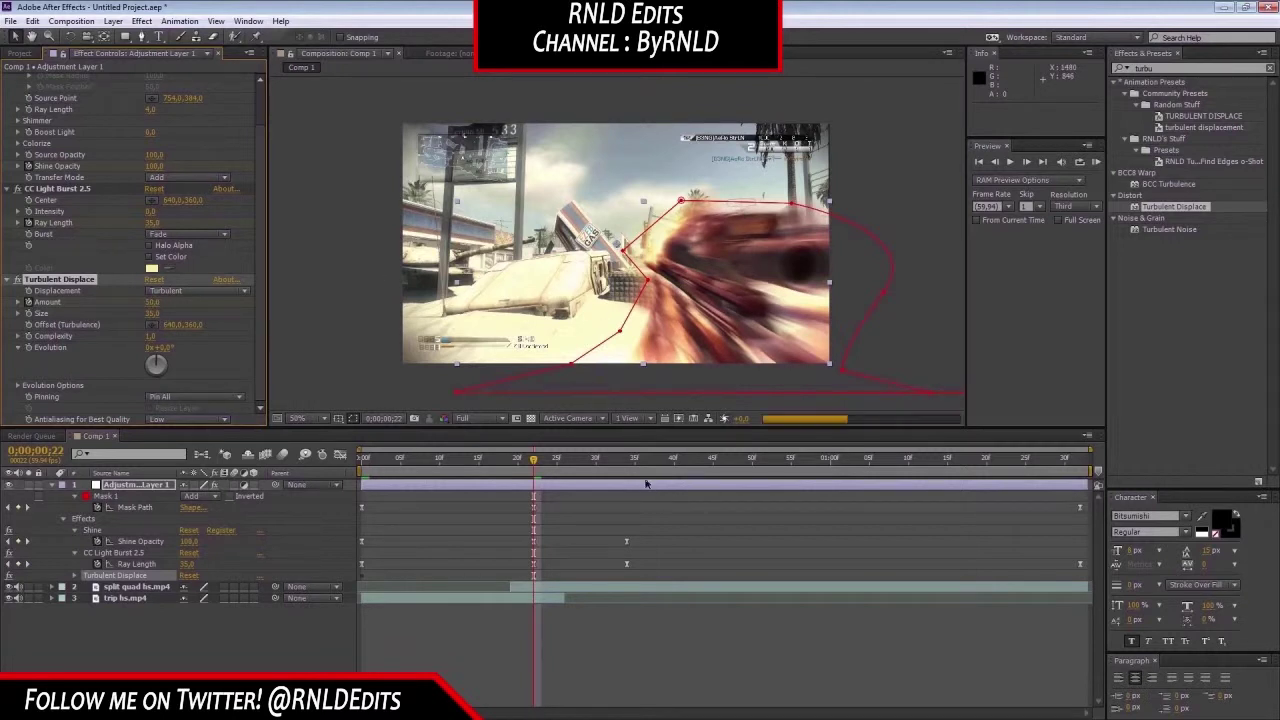
- Keyframe Turbulent Displace's Amount back to 0 at frame 41 and check the distortion near frame 25
left_click(682, 459)
left_click(152, 301)
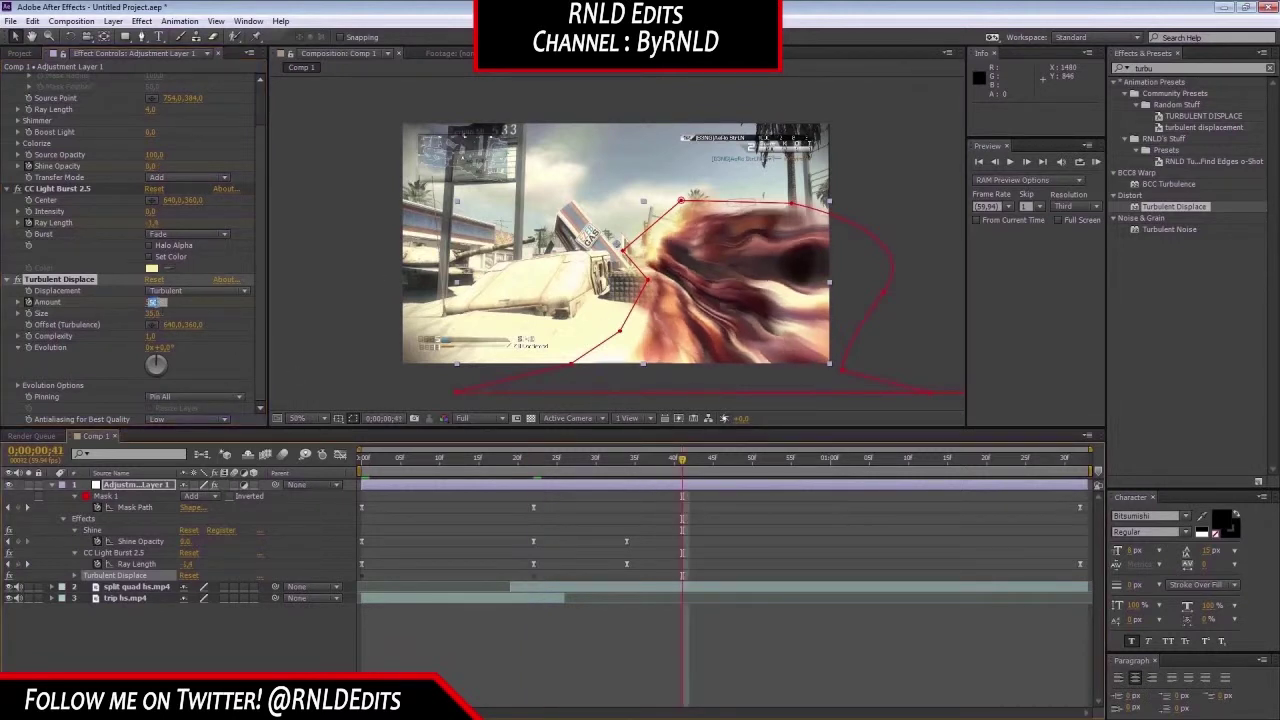
key("ctrl+v")
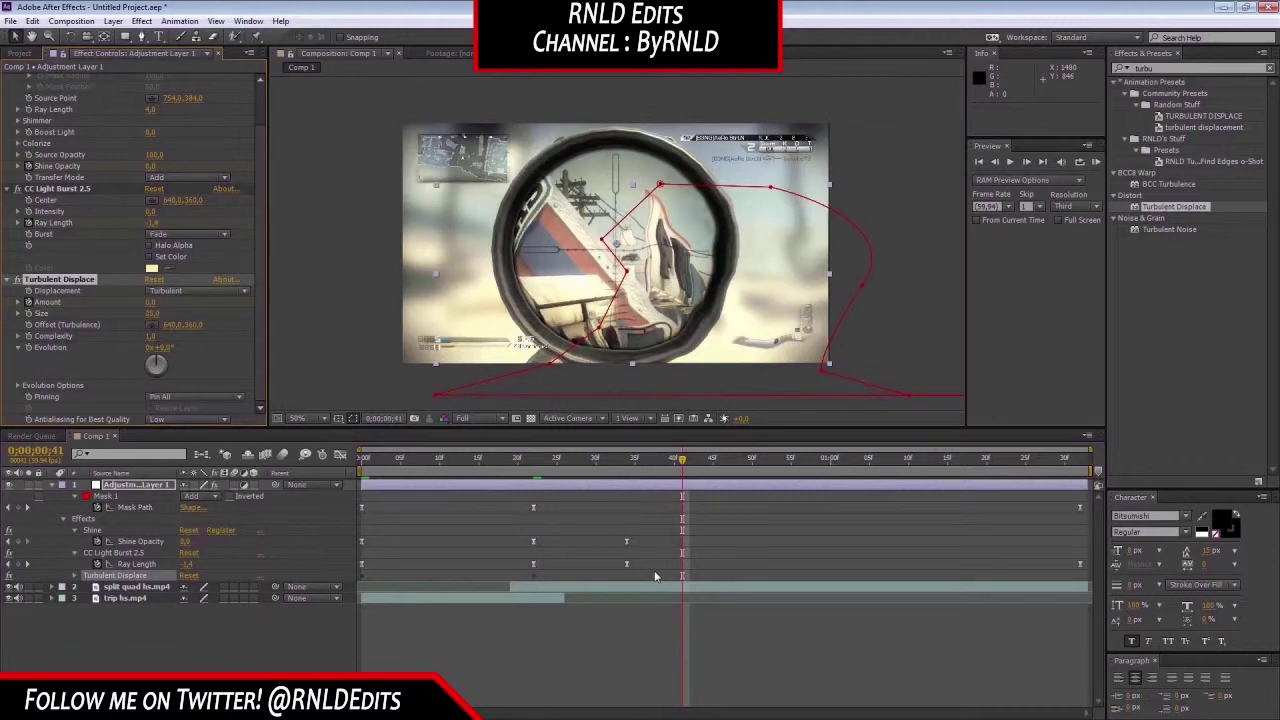
left_click_drag(682, 462, 557, 481)
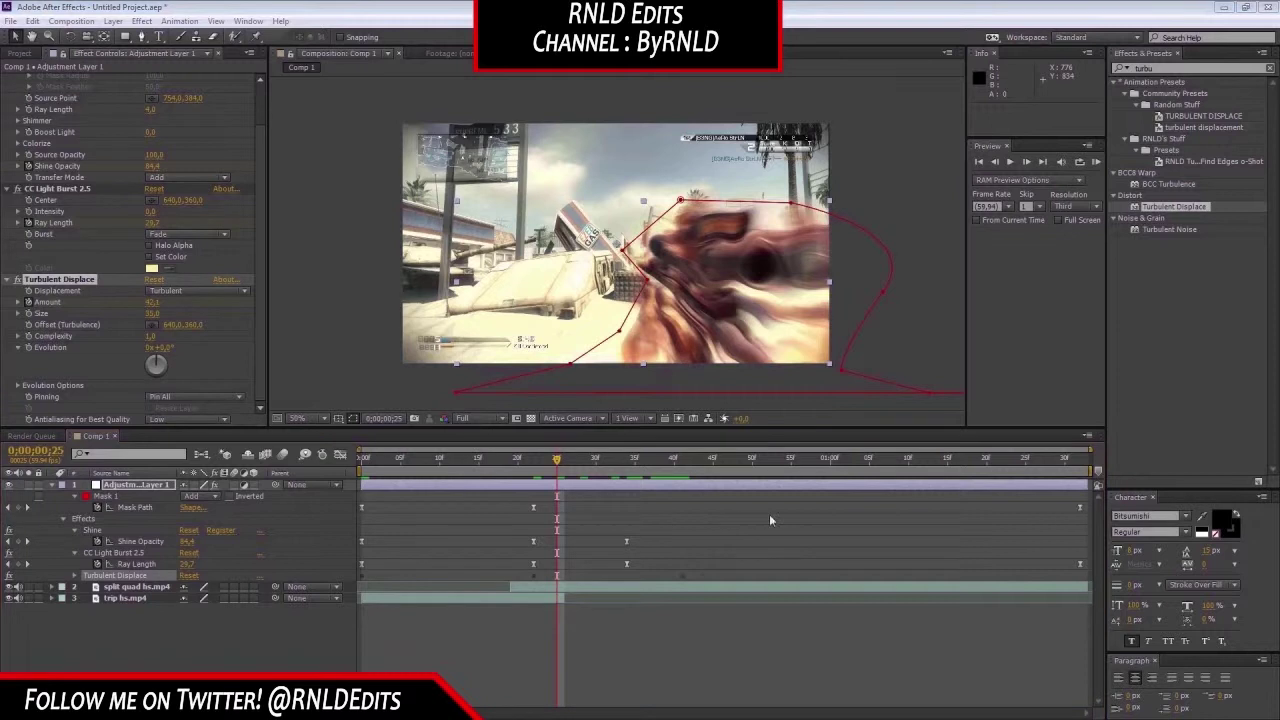
- Reveal the adjustment layer's keyframed properties and apply Easy Ease to the Turbulent Displace Amount keyframes
key("u")
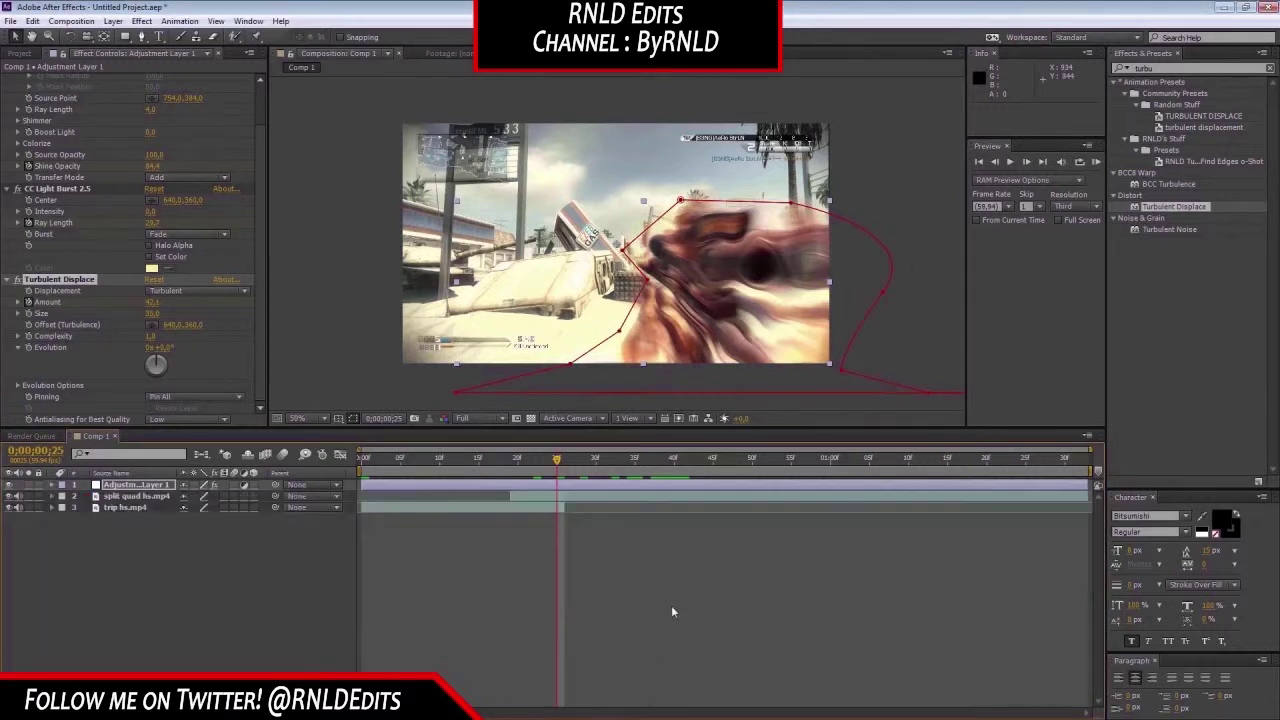
key("u")
left_click_drag(707, 576, 241, 602)
key("F9")
left_click(515, 656)
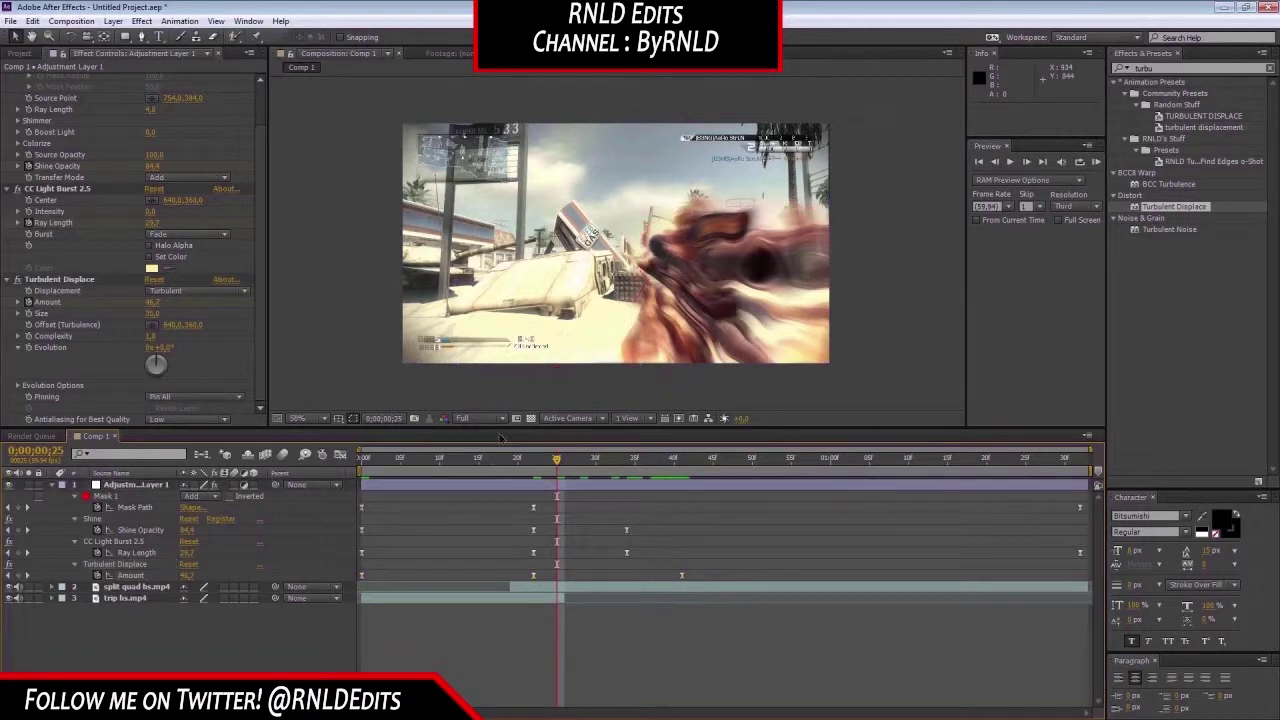
- Preview the gun transition from the first frame
left_click(455, 461)
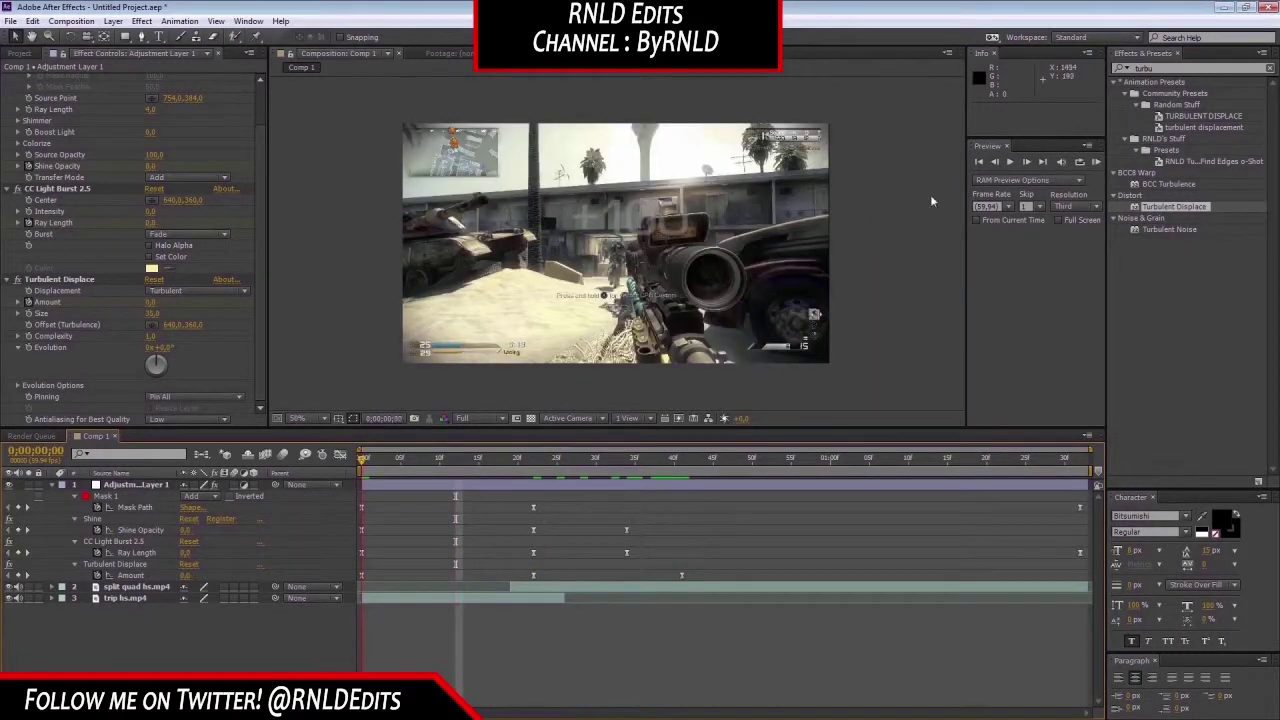
left_click(1095, 164)
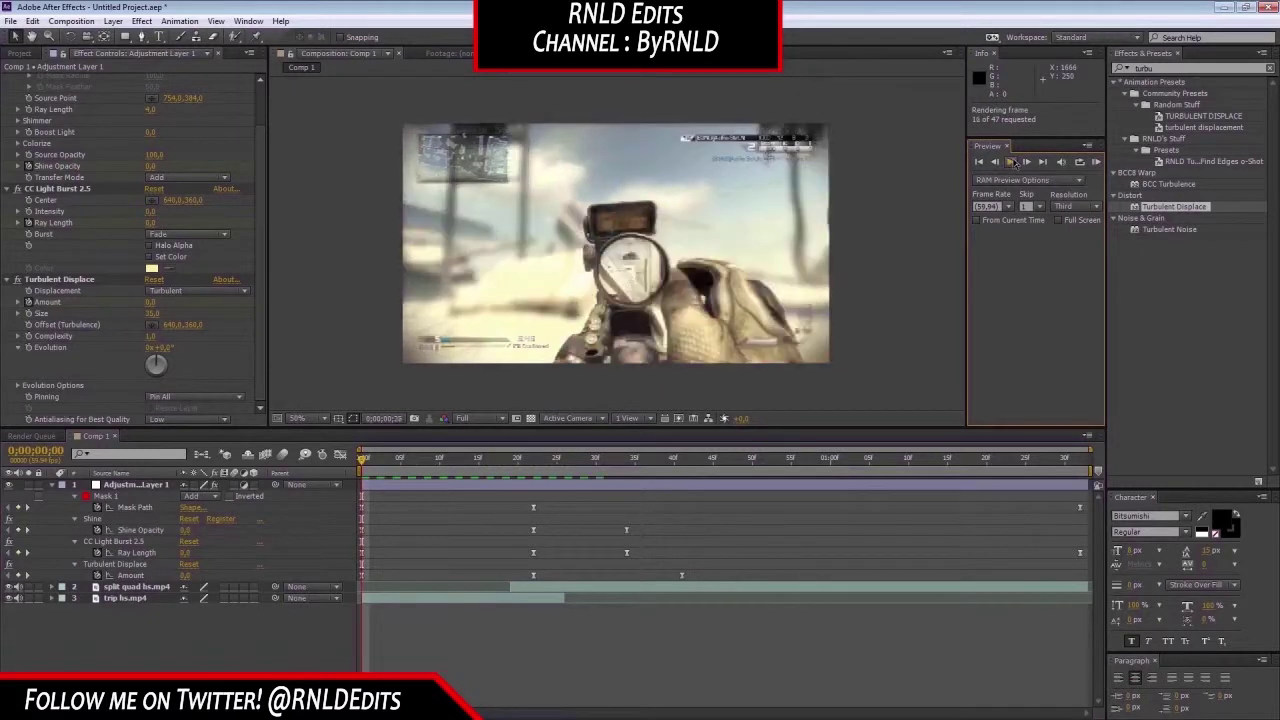
left_click(1014, 163)
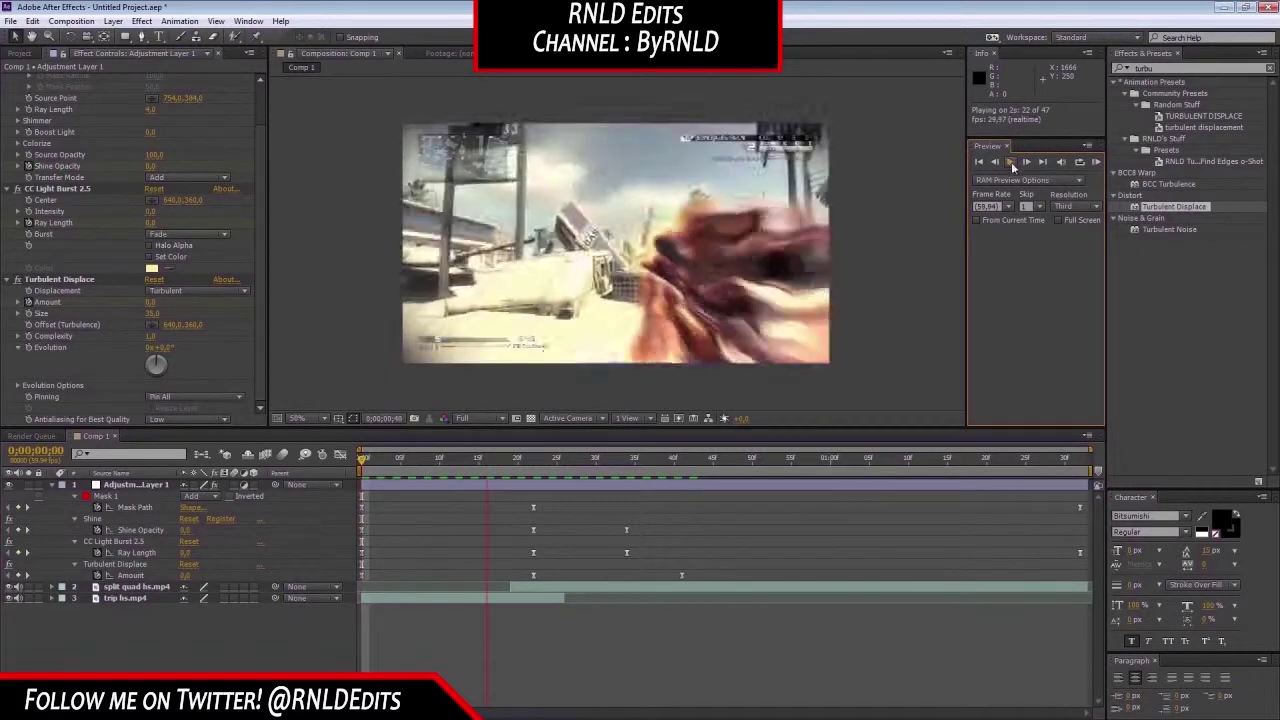
- Time-remap the split quad hs.mp4 layer with a keyframe at frame 19 and move the frame 41 keyframe to 0;00;01;33 to slow the clip
left_click_drag(487, 460, 509, 474)
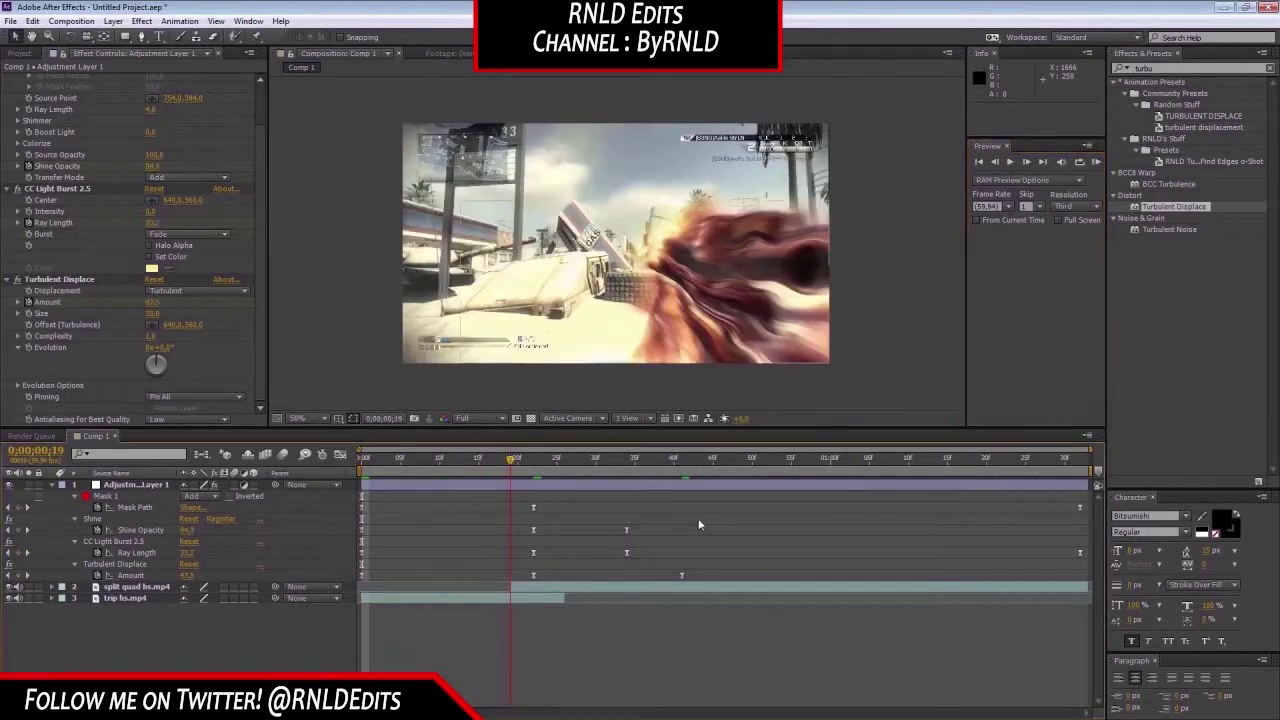
left_click_drag(698, 520, 607, 578)
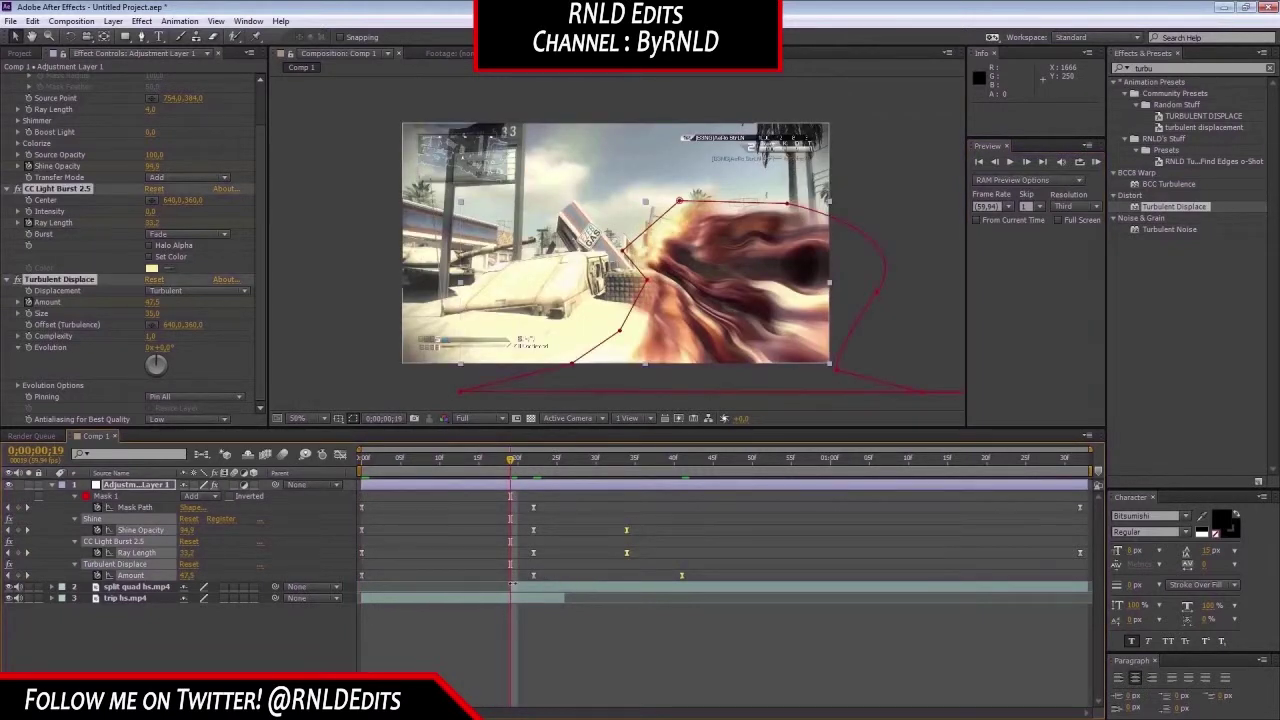
left_click(511, 584)
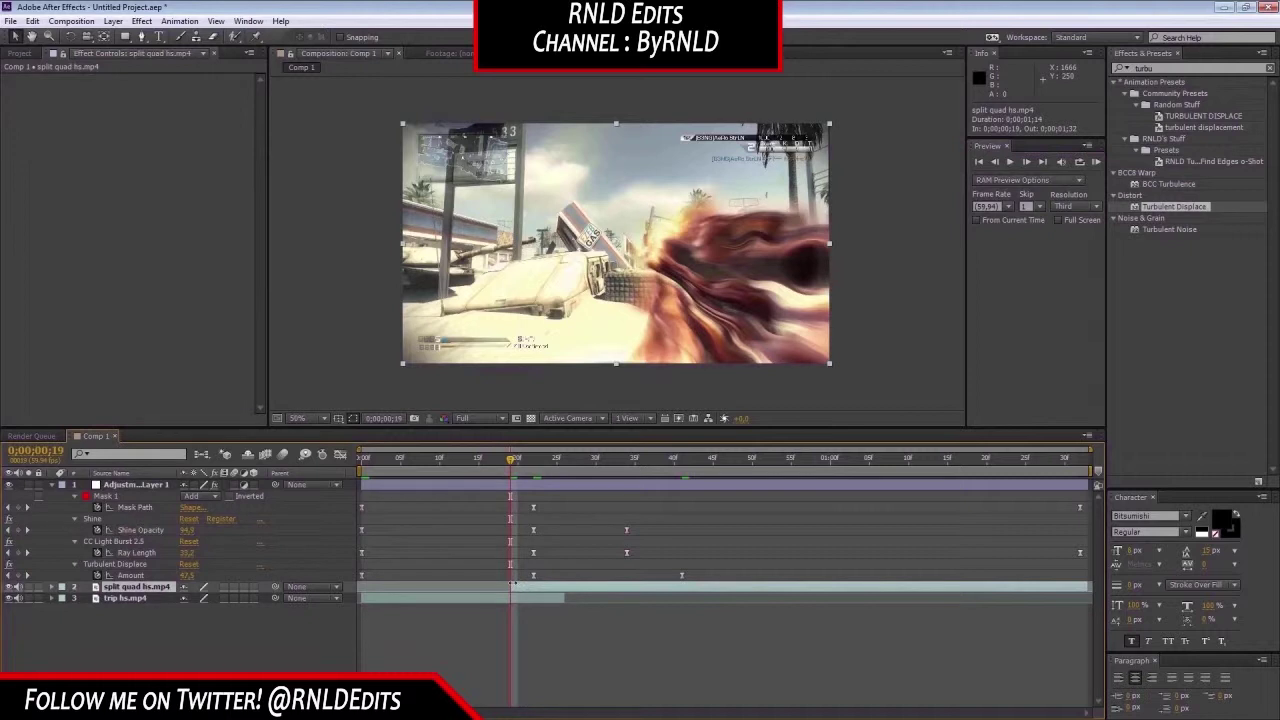
key("ctrl+alt+t")
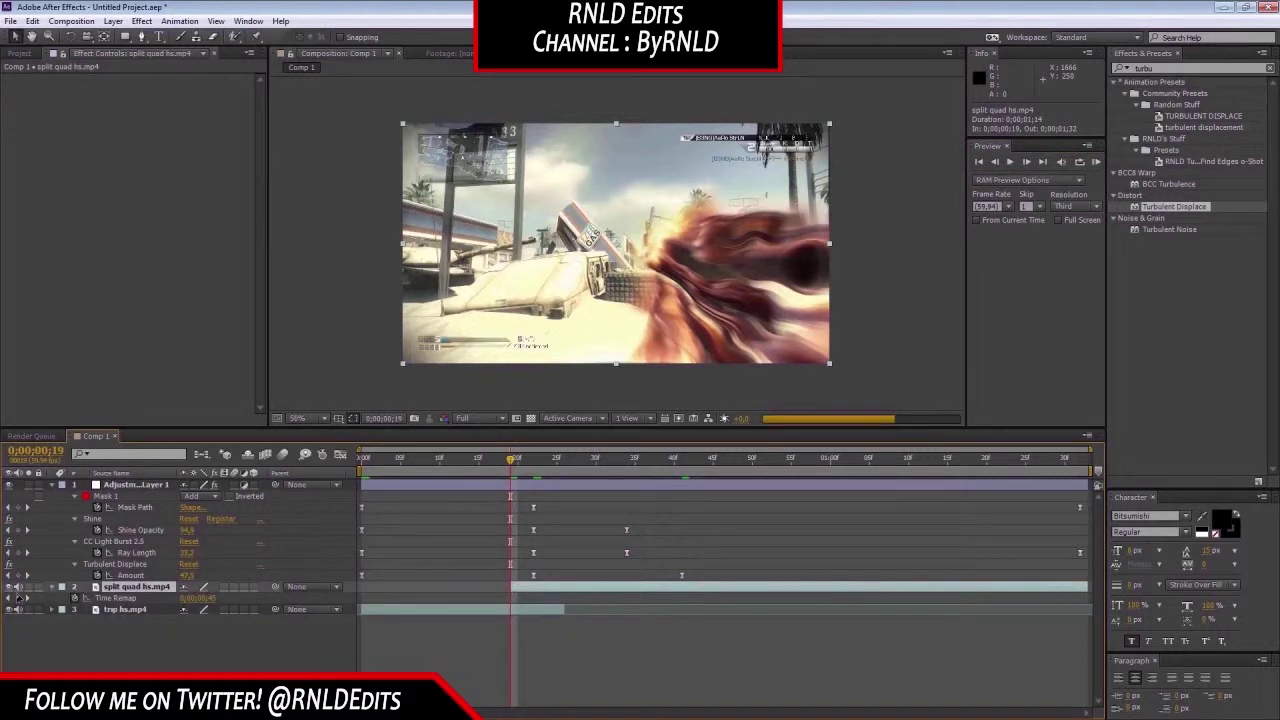
left_click(683, 461)
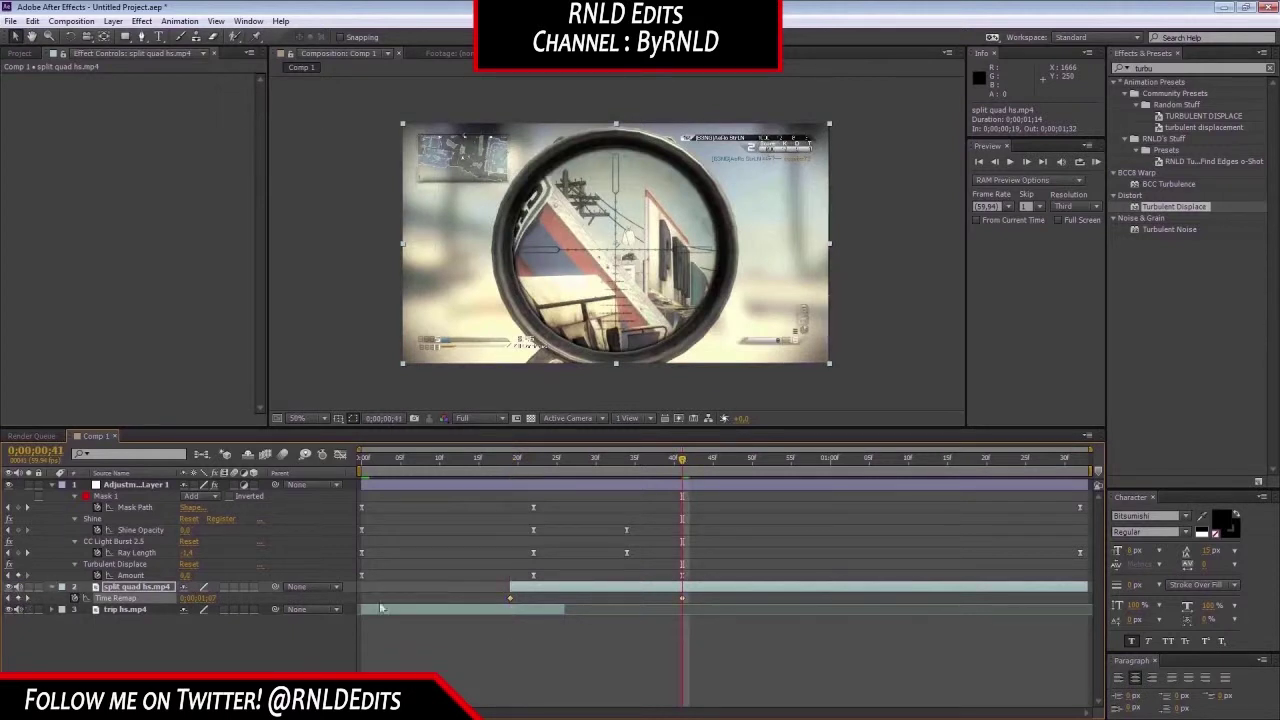
left_click_drag(679, 601, 1088, 599)
- Move the closing Shine Opacity, Ray Length and Amount keyframes later, with Amount ending at 0;00;01;04, and the last mask path keyframe to 0;00;01;45
left_click_drag(736, 516, 621, 574)
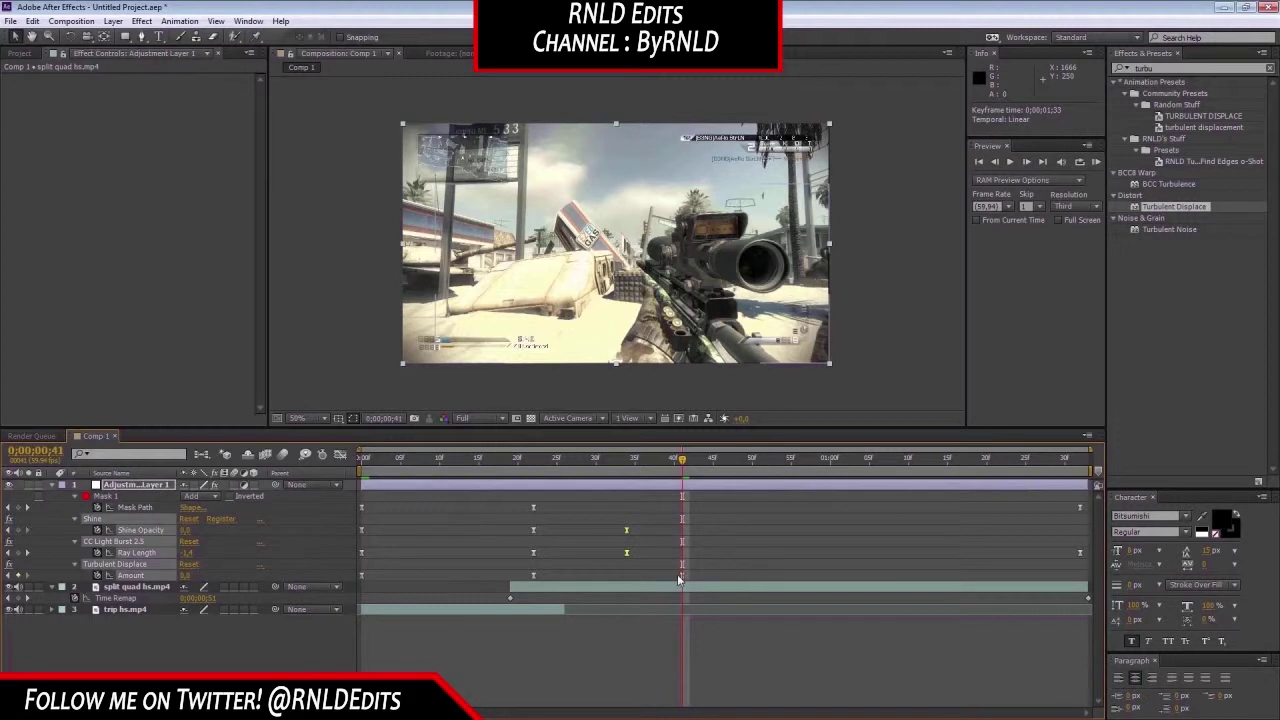
left_click_drag(693, 513, 861, 584)
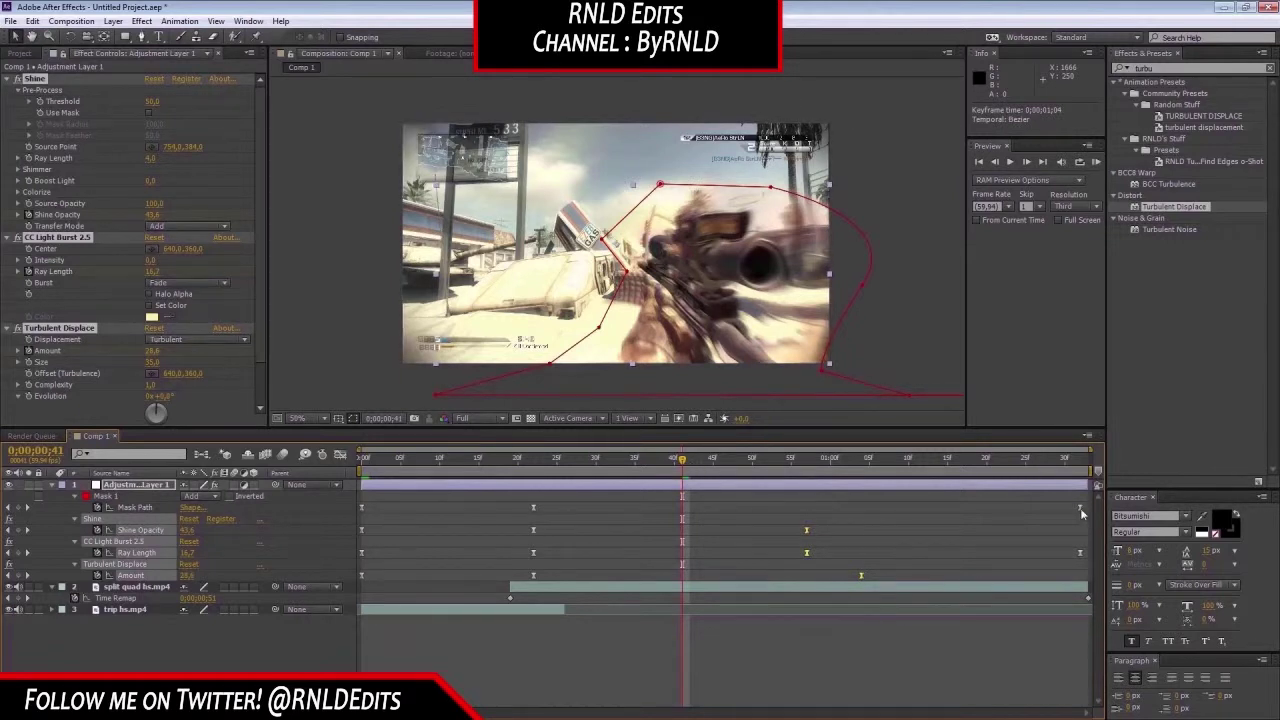
left_click_drag(1080, 509, 824, 500)
- Check the slowed second clip up to 0;00;01;02 and preview the transition from the start
left_click_drag(698, 469, 850, 497)
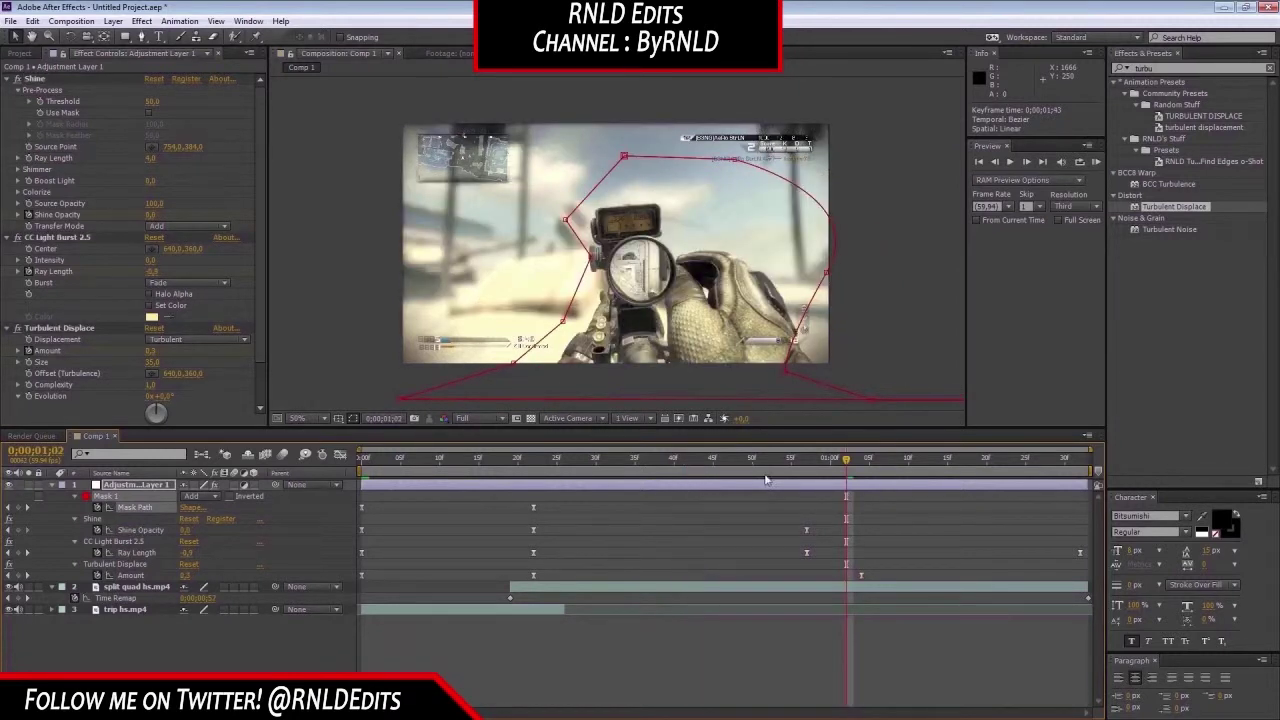
key("Home")
left_click(1009, 162)
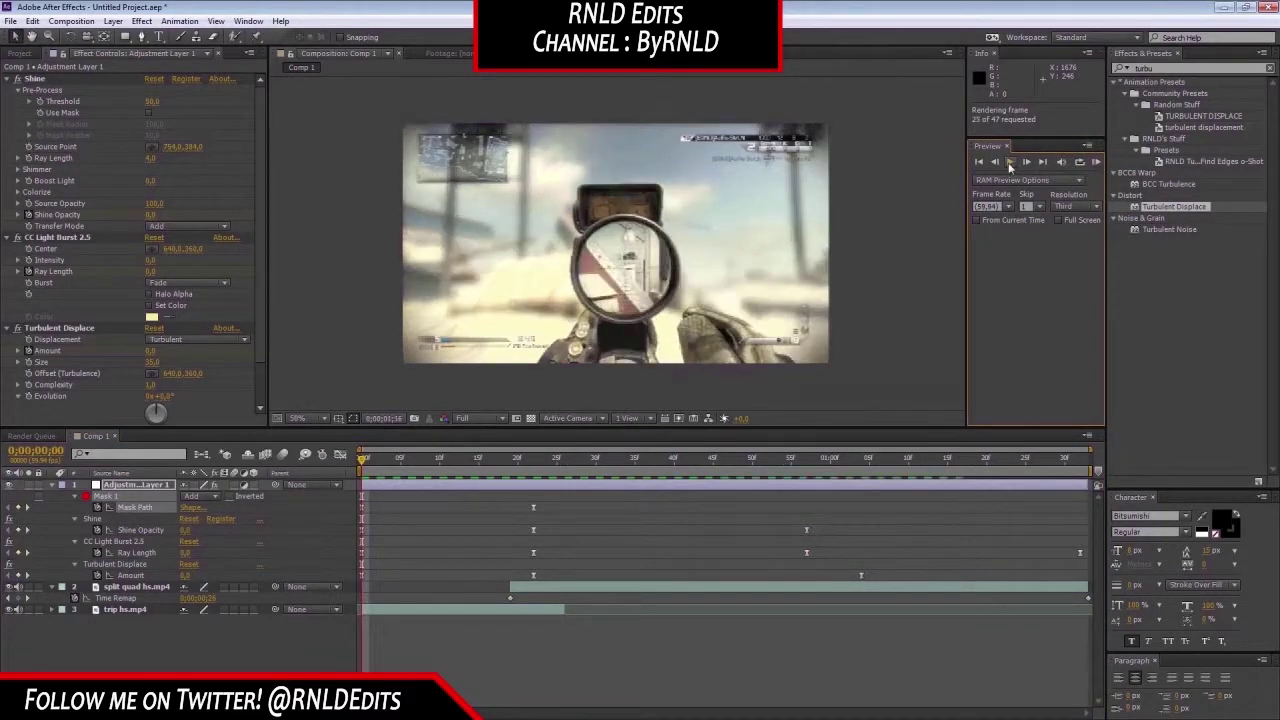
left_click(541, 489)
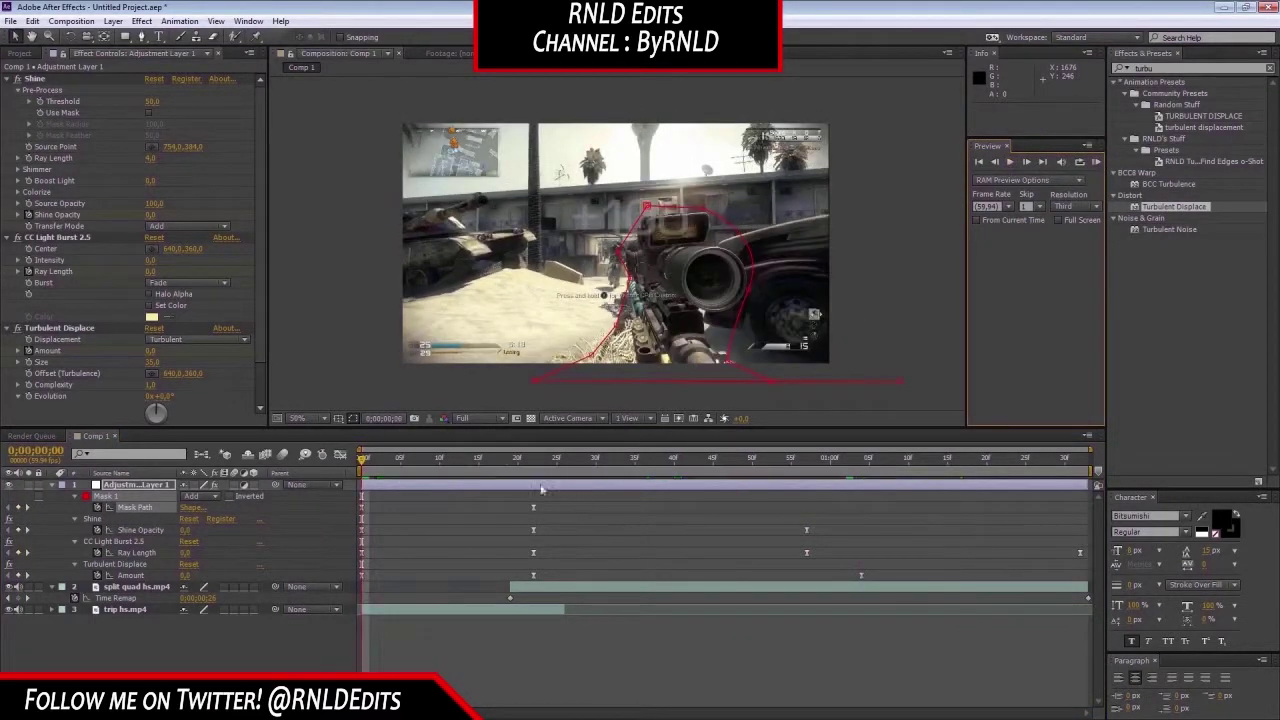
- Inspect the transition at frame 18 and clear the effects search
left_click_drag(464, 456, 505, 495)
left_click(508, 653)
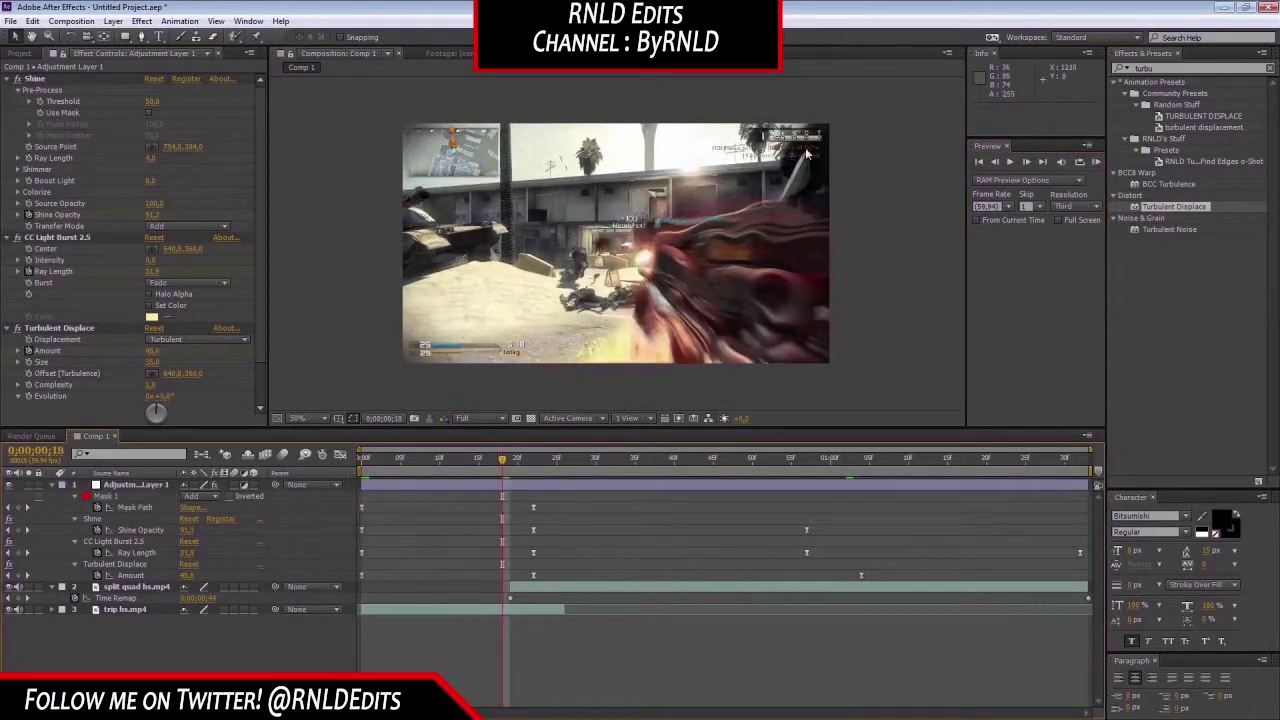
left_click(489, 491)
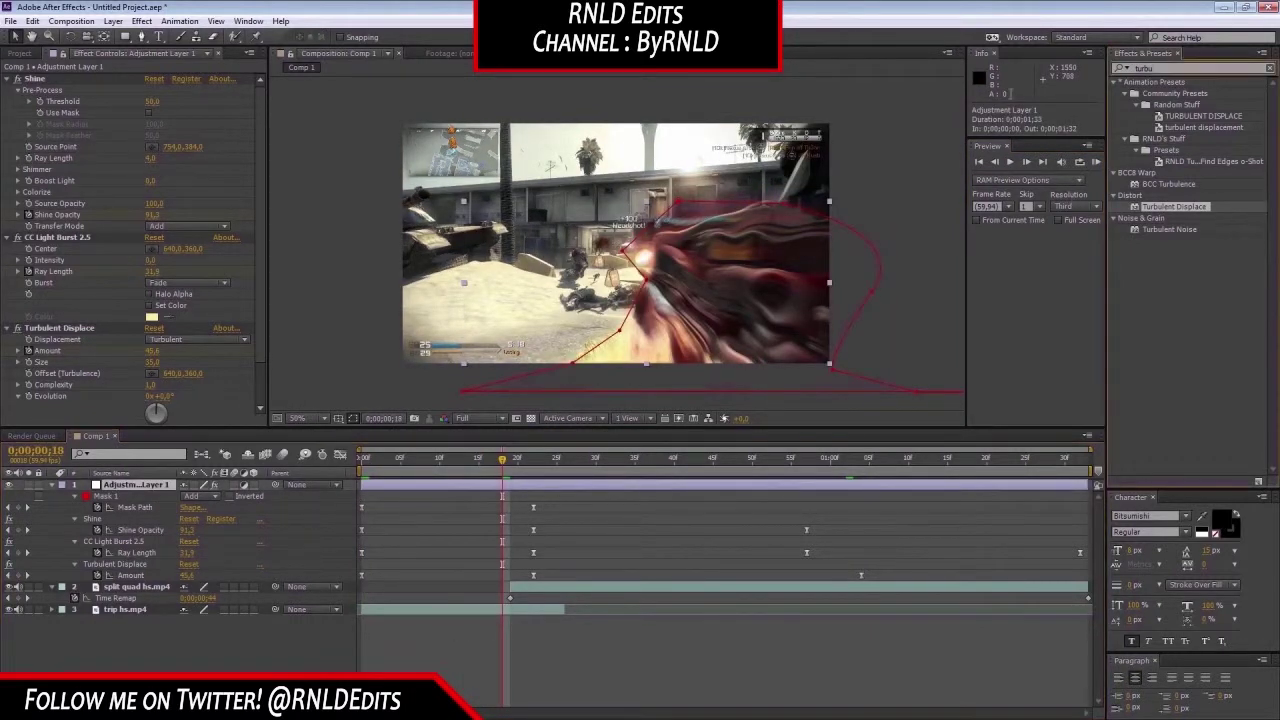
key("BackSpace")
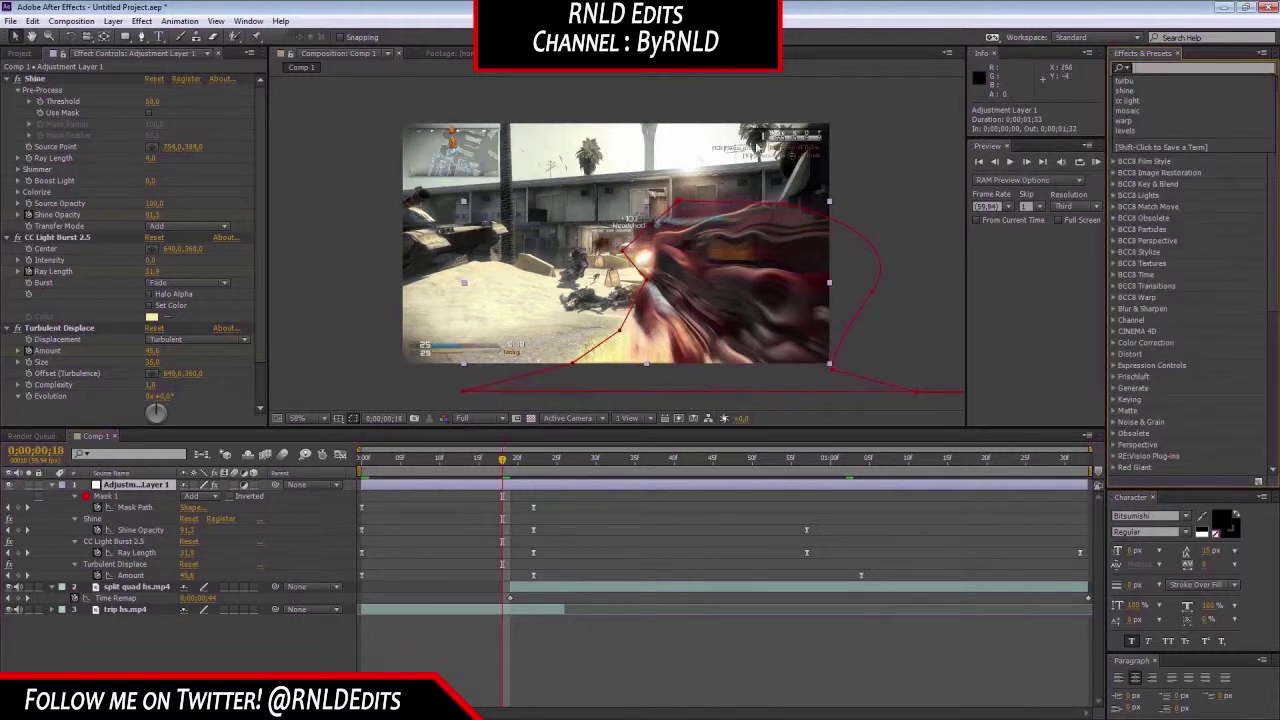
left_click(536, 662)
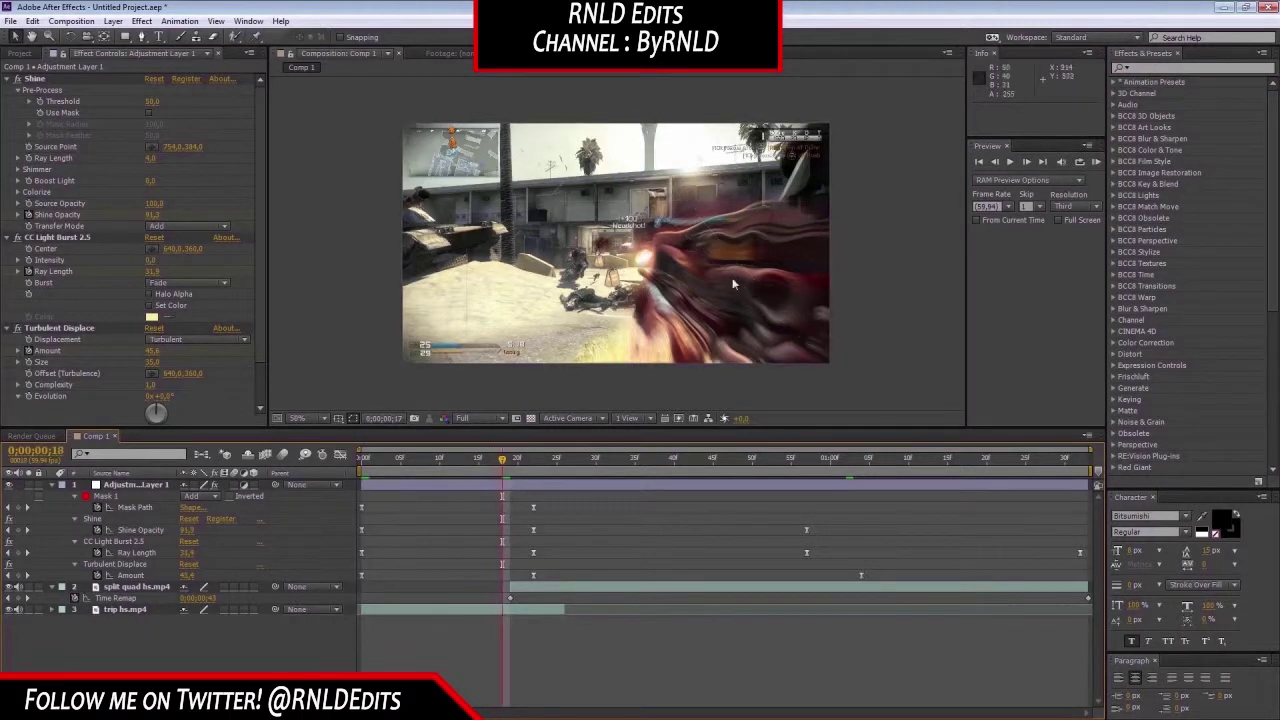
left_click(523, 484)
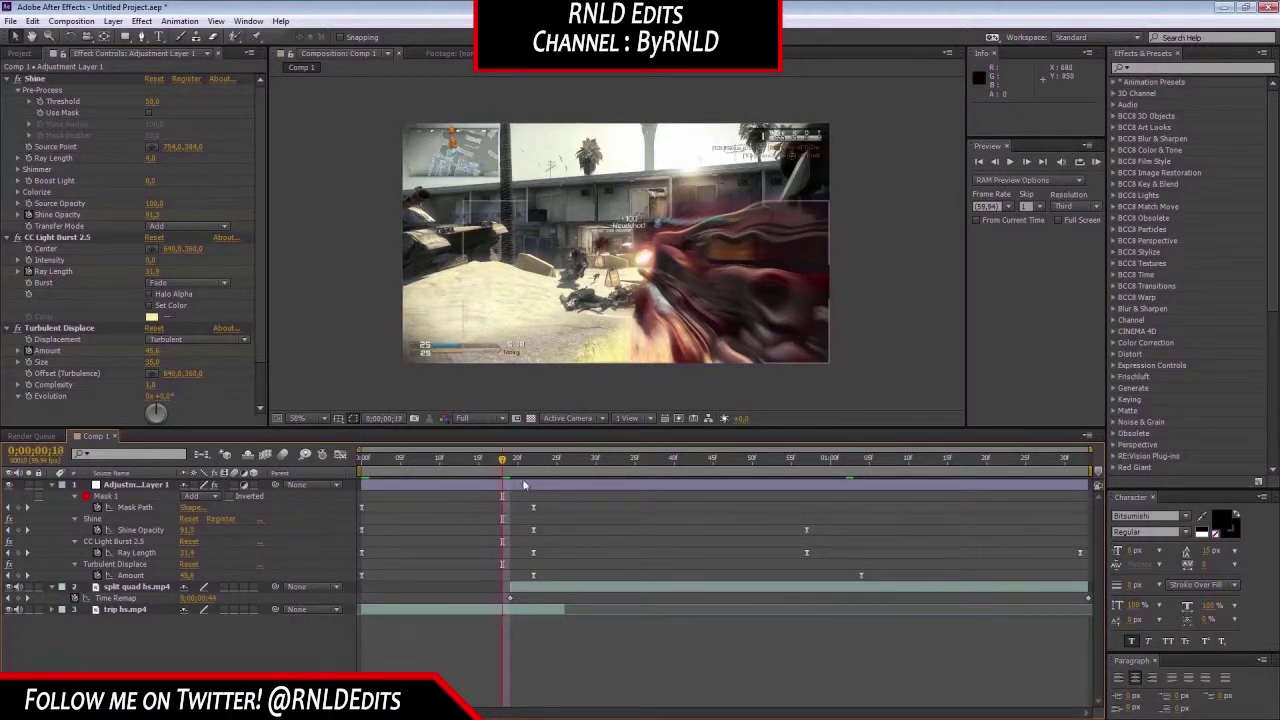
- Show the split quad hs.mp4 layer's Opacity at frame 19 and extend the end of the trip hs.mp4 clip to about frame 58
left_click(519, 586)
key("t")
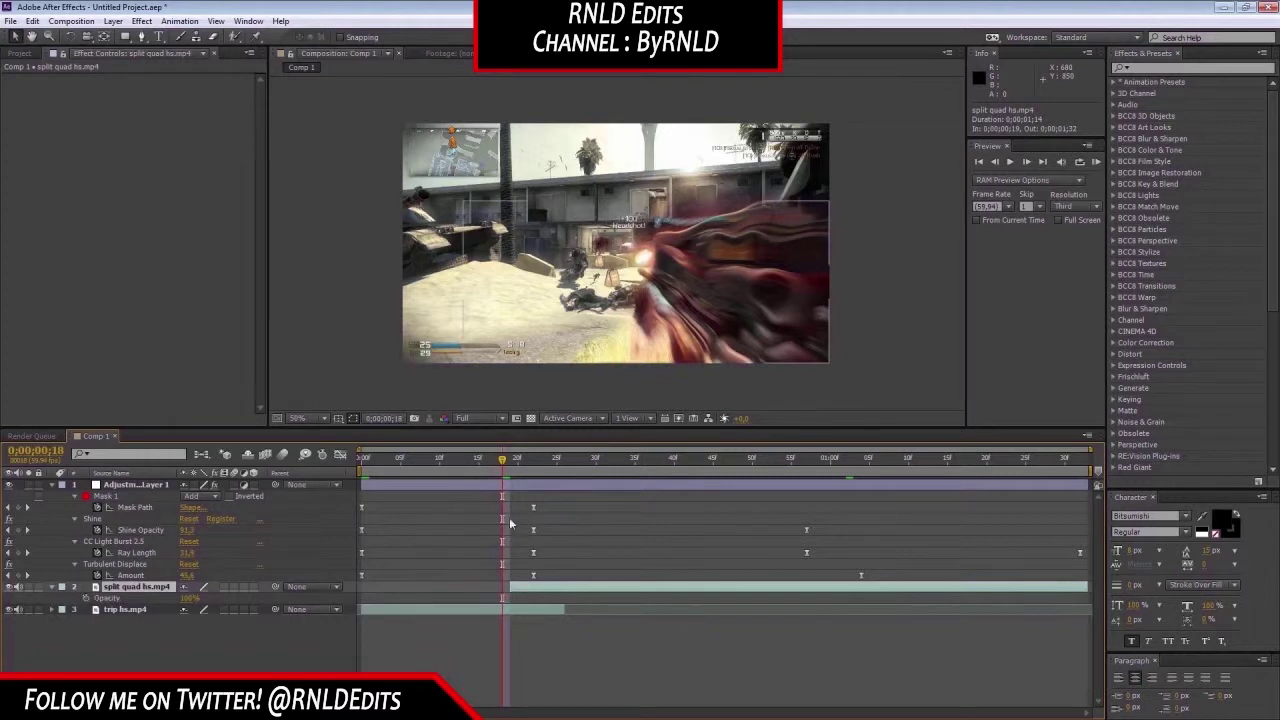
key("Page_Down")
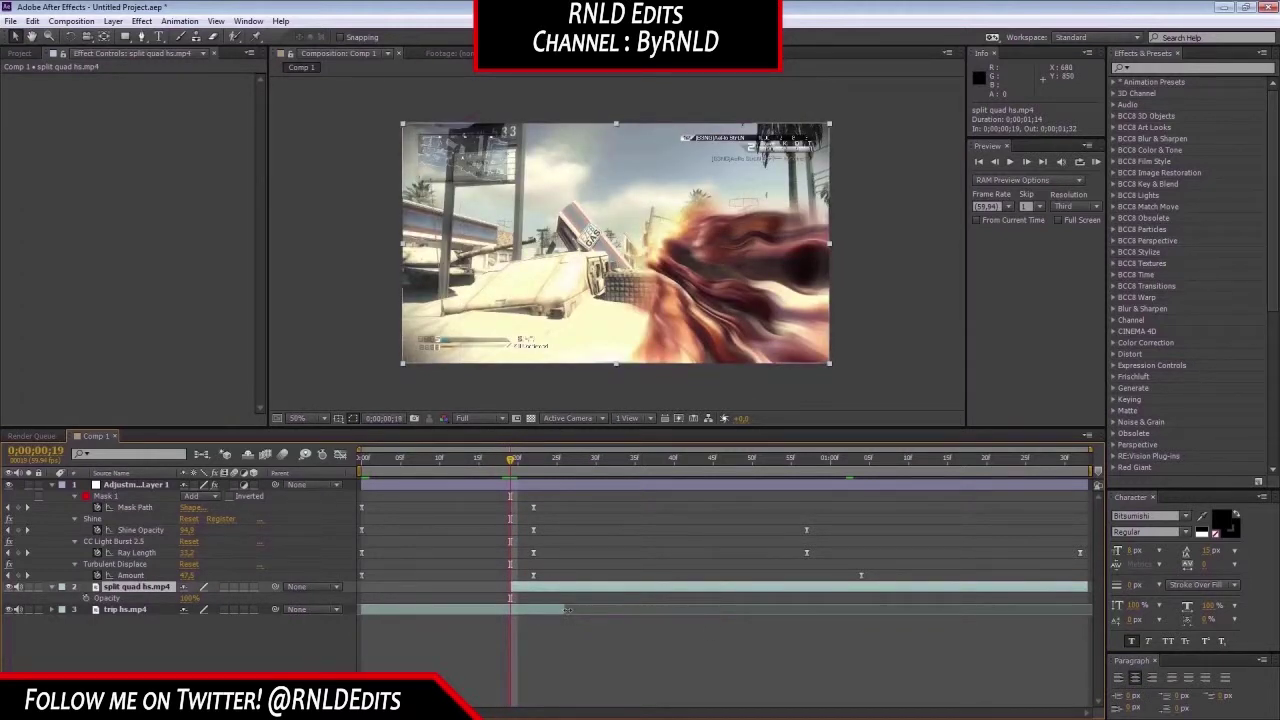
left_click_drag(565, 610, 790, 635)
- Shift the adjustment layer's mask and effect keyframes about eight frames later, keeping the first keyframe of each property on the first frame
left_click_drag(547, 487, 610, 503)
left_click_drag(389, 597, 496, 494)
left_click_drag(425, 570, 365, 583)
left_click_drag(425, 486, 367, 505)
- Keyframe the split quad hs.mp4 layer's Opacity from 0% at frame 19 to 100% at frame 32, and apply Easy Ease to both keyframes
left_click(520, 592)
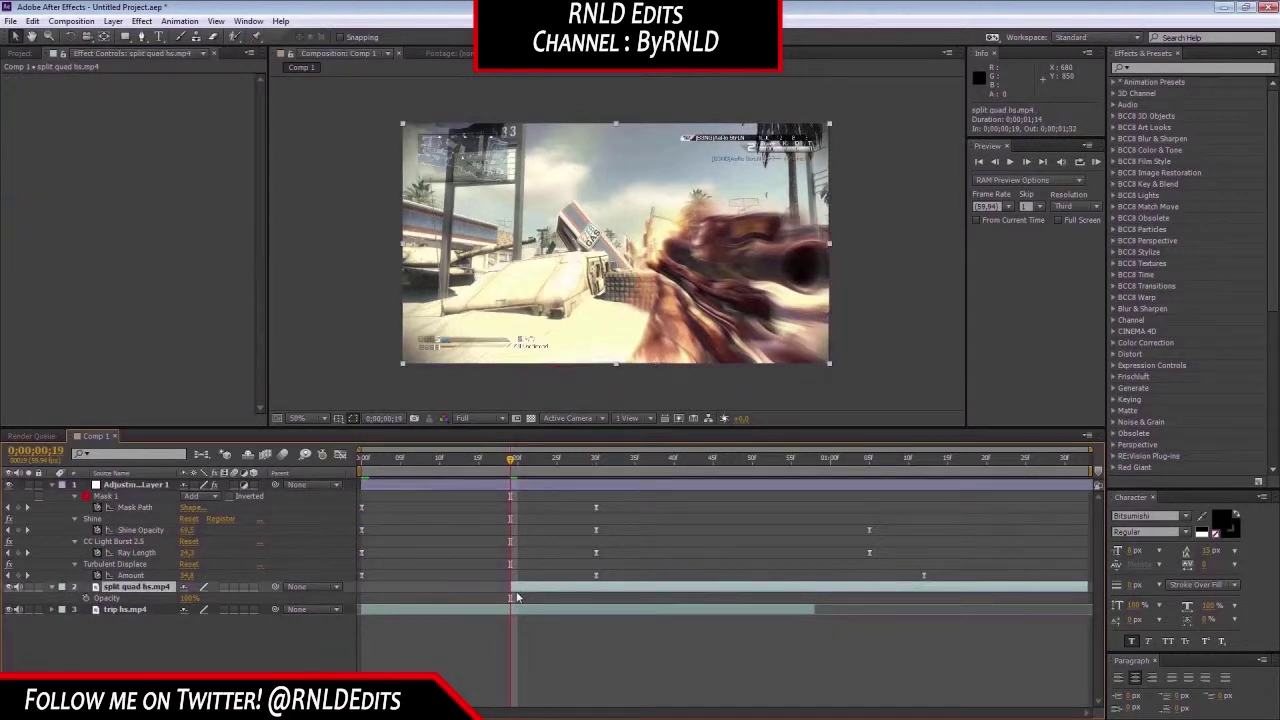
left_click(86, 597)
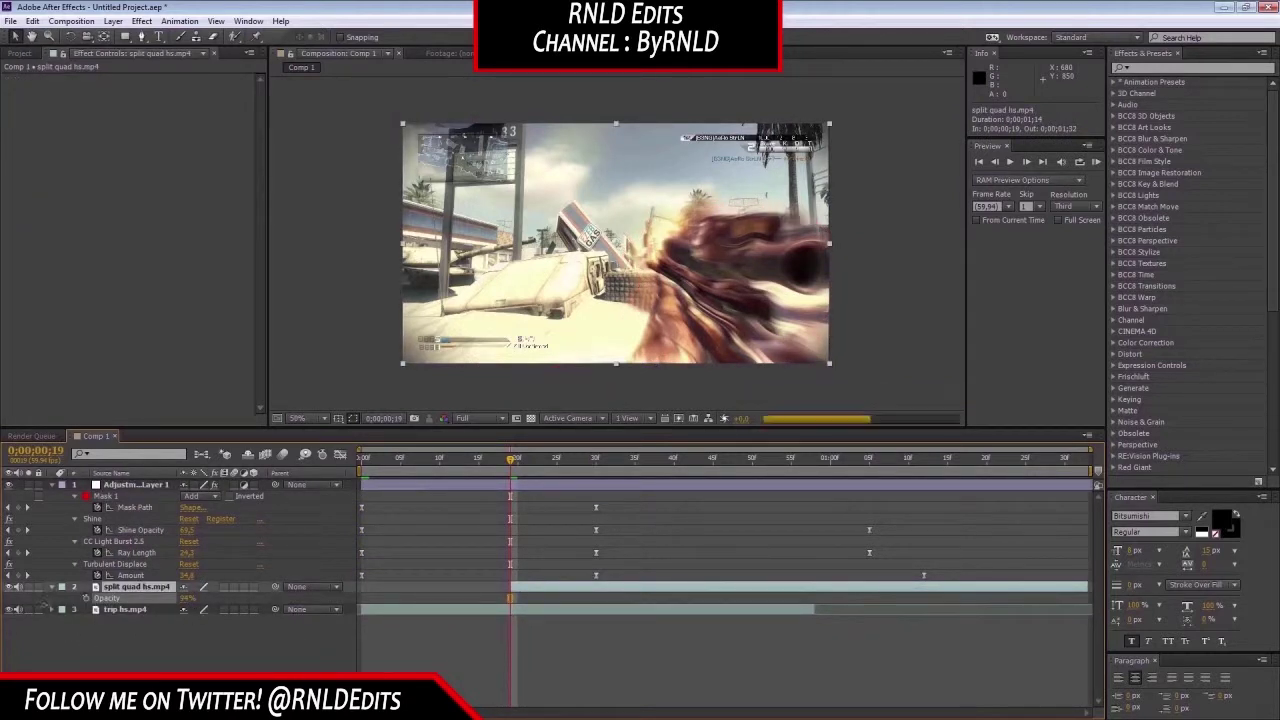
left_click(86, 598)
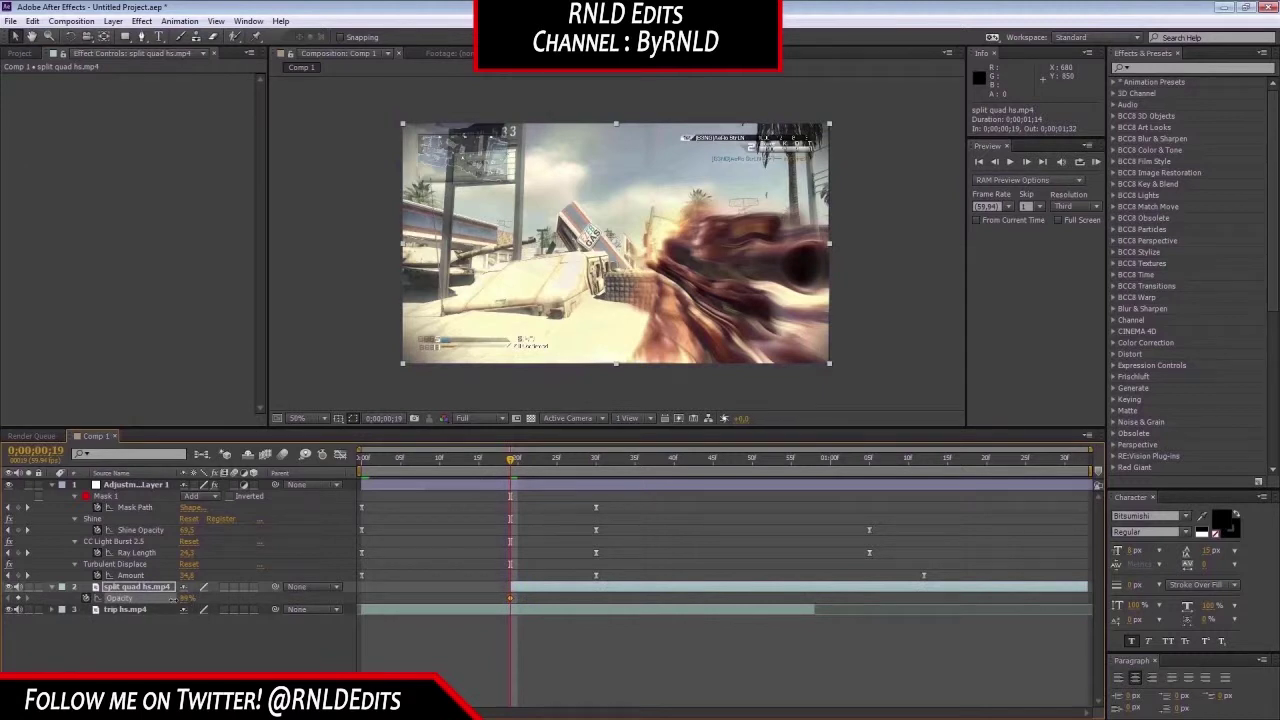
left_click(612, 468)
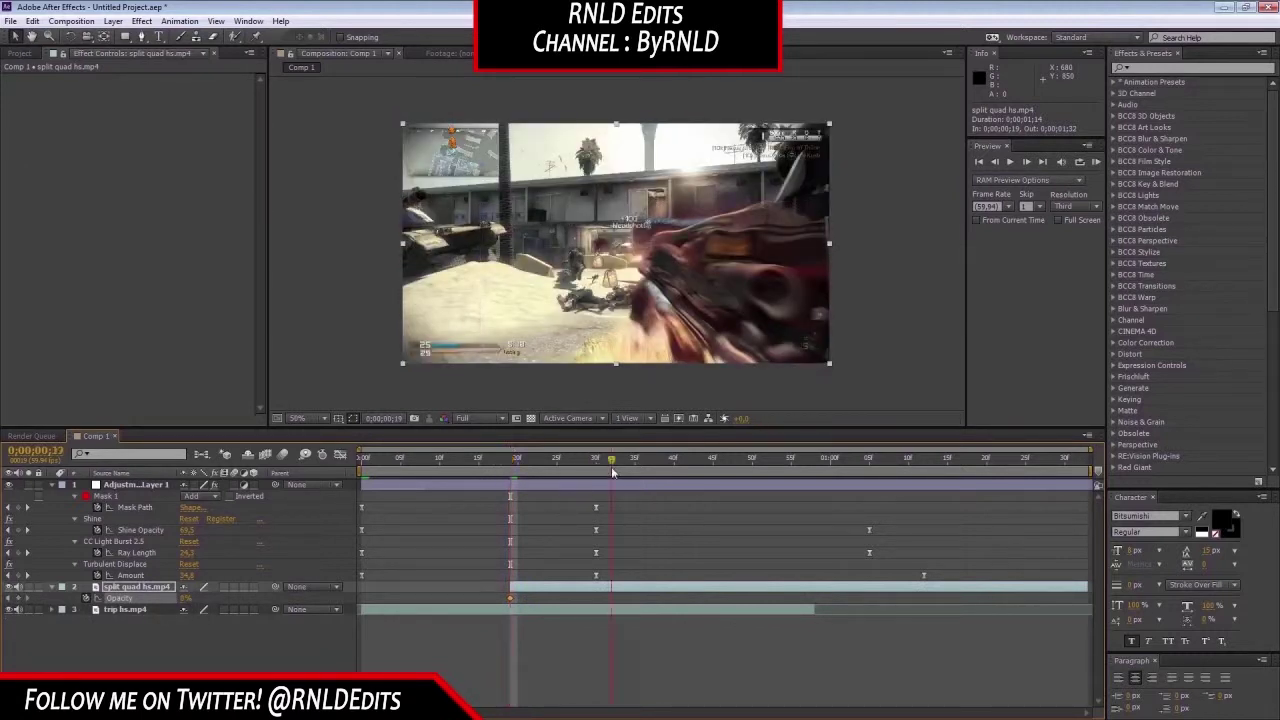
left_click_drag(186, 598, 858, 614)
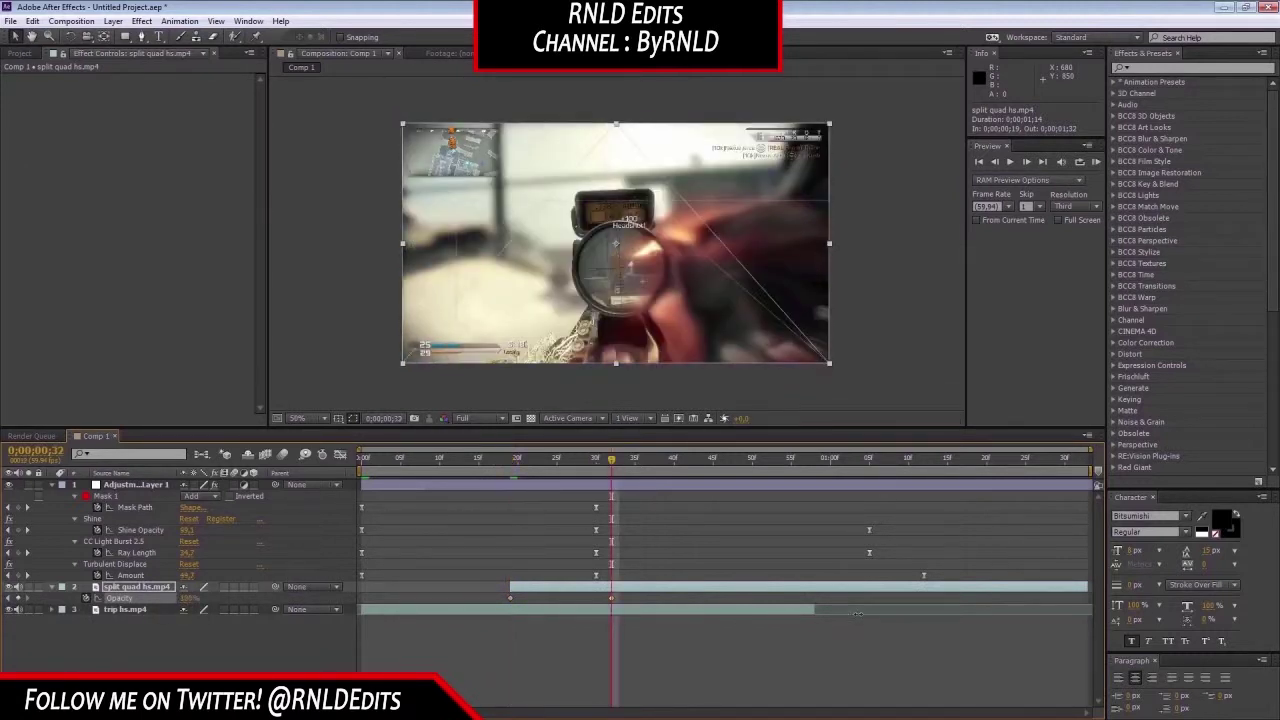
left_click_drag(612, 460, 424, 460)
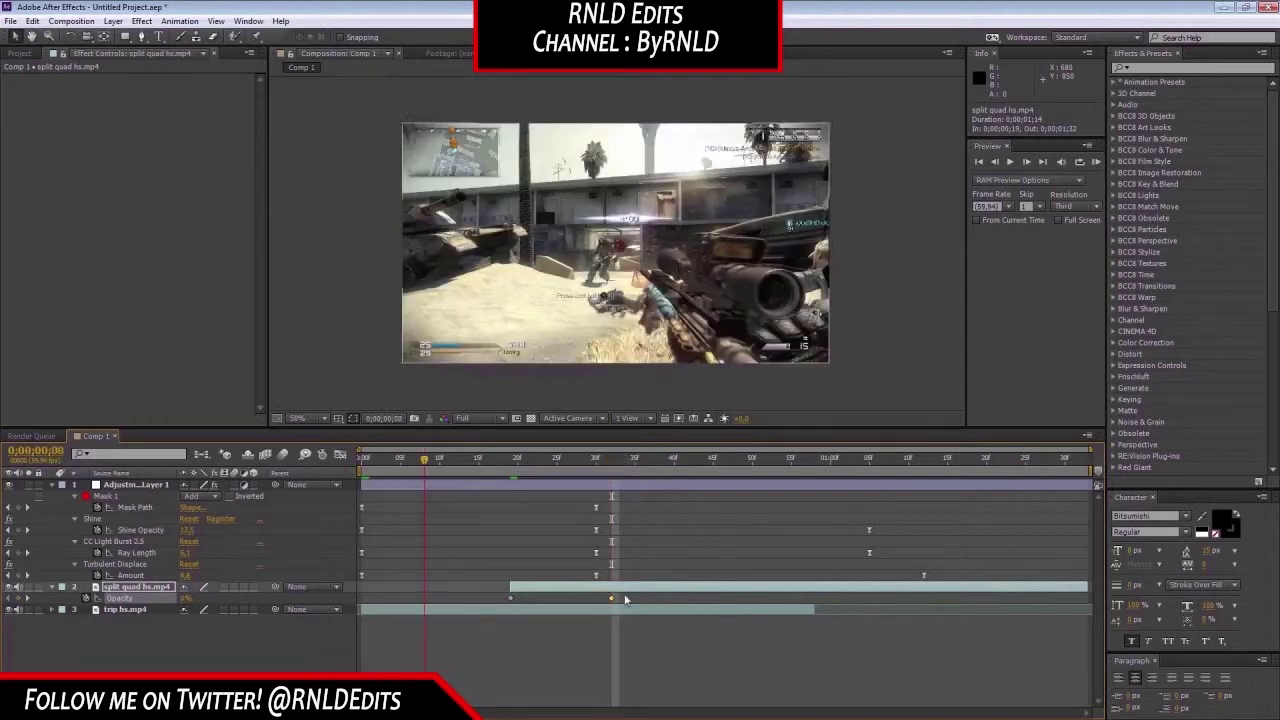
left_click_drag(625, 595, 488, 608)
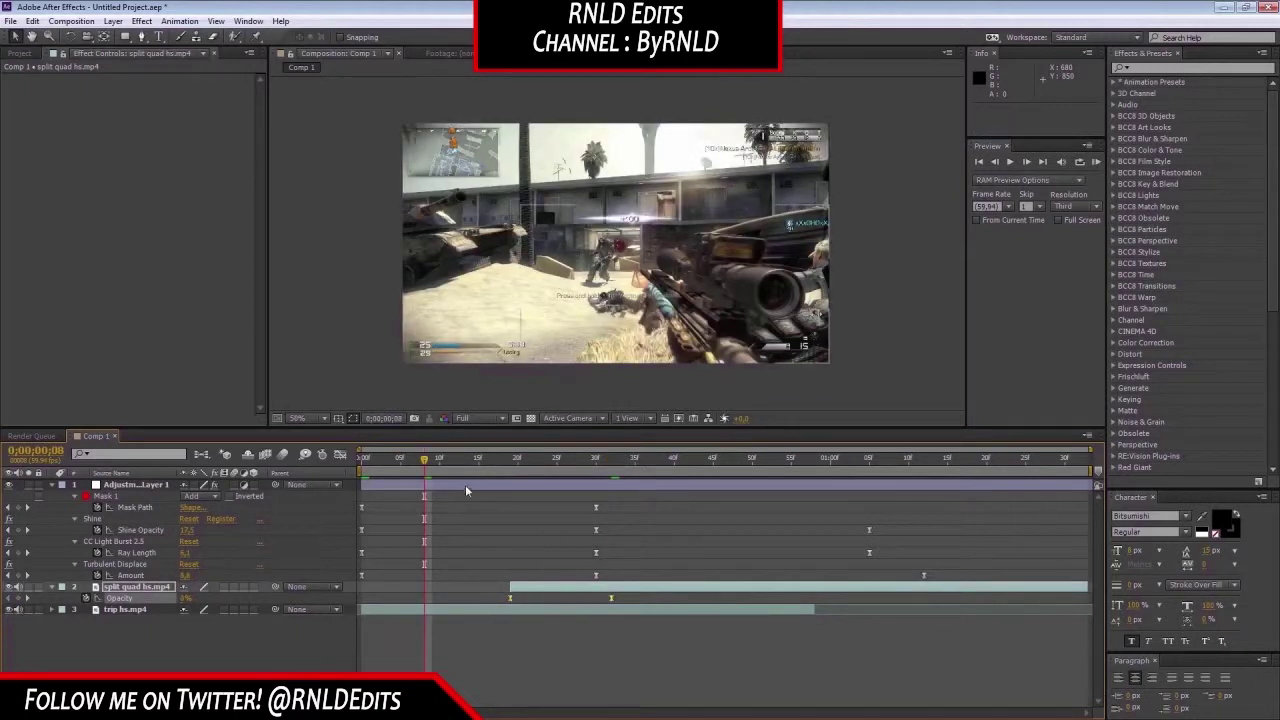
- Run a RAM preview of the transition from the first frame and inspect it at frame 30
key("Home")
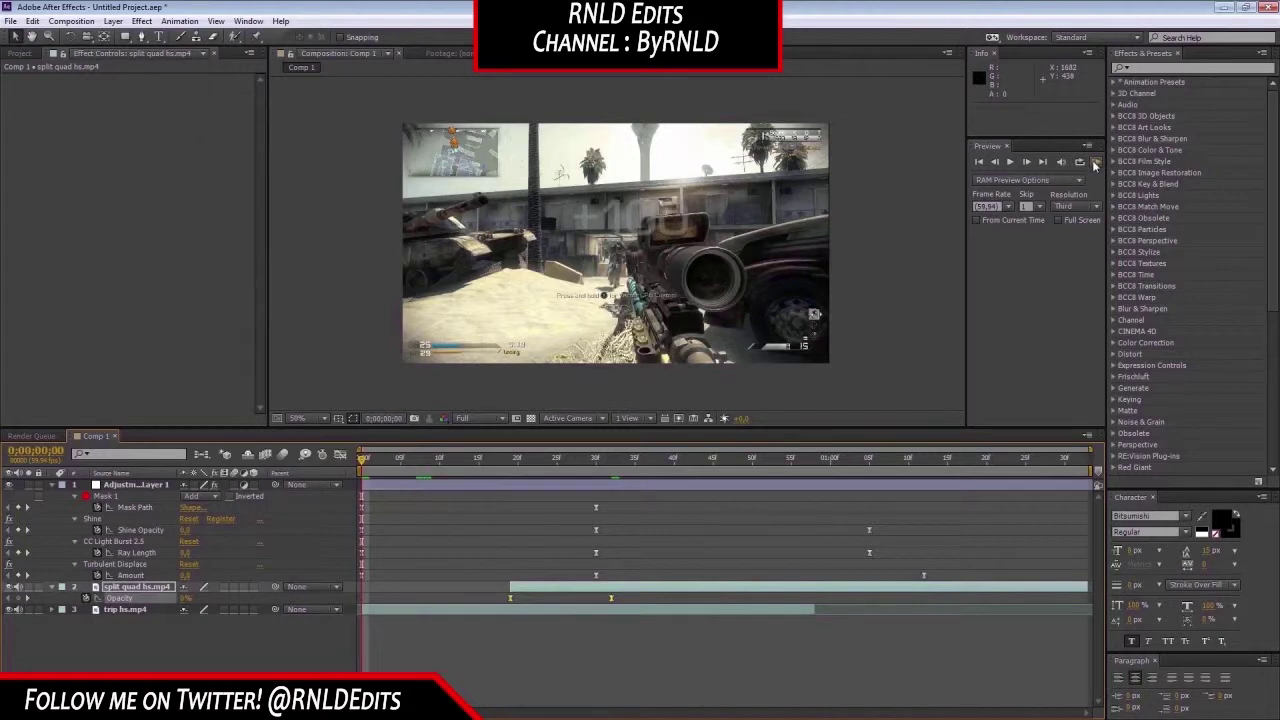
left_click(1095, 162)
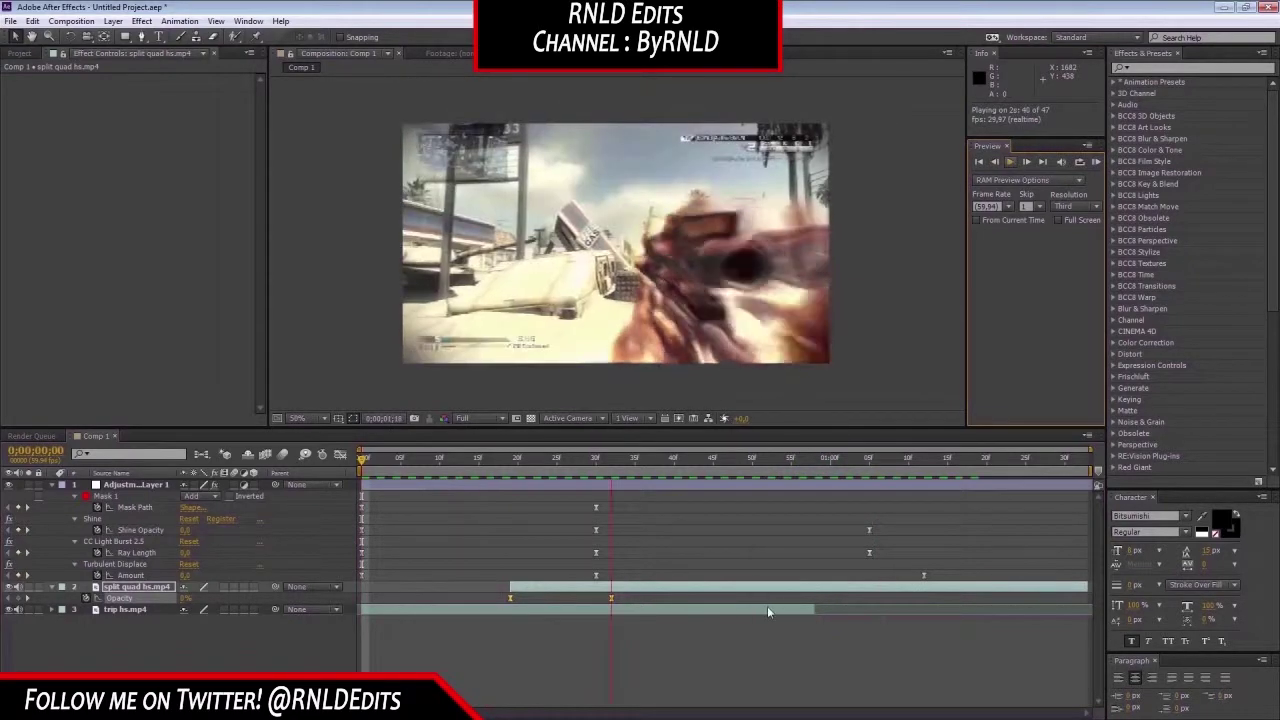
key("space")
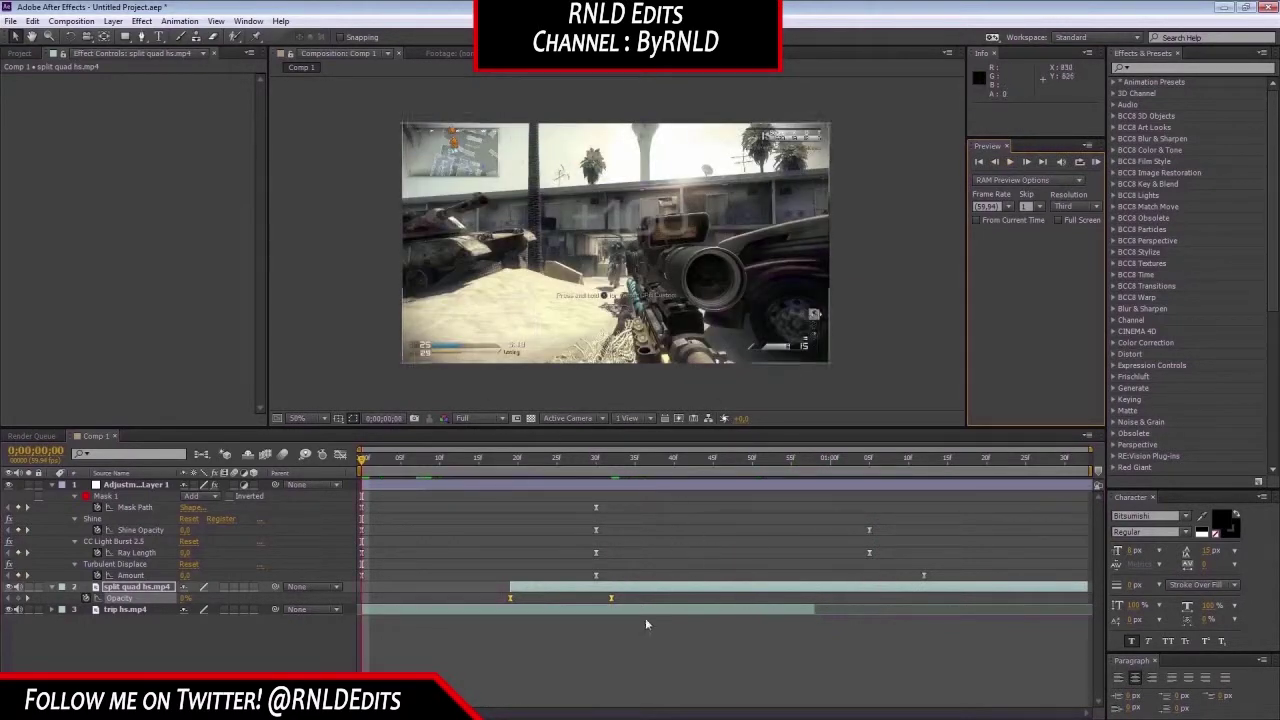
left_click(645, 624)
left_click(598, 460)
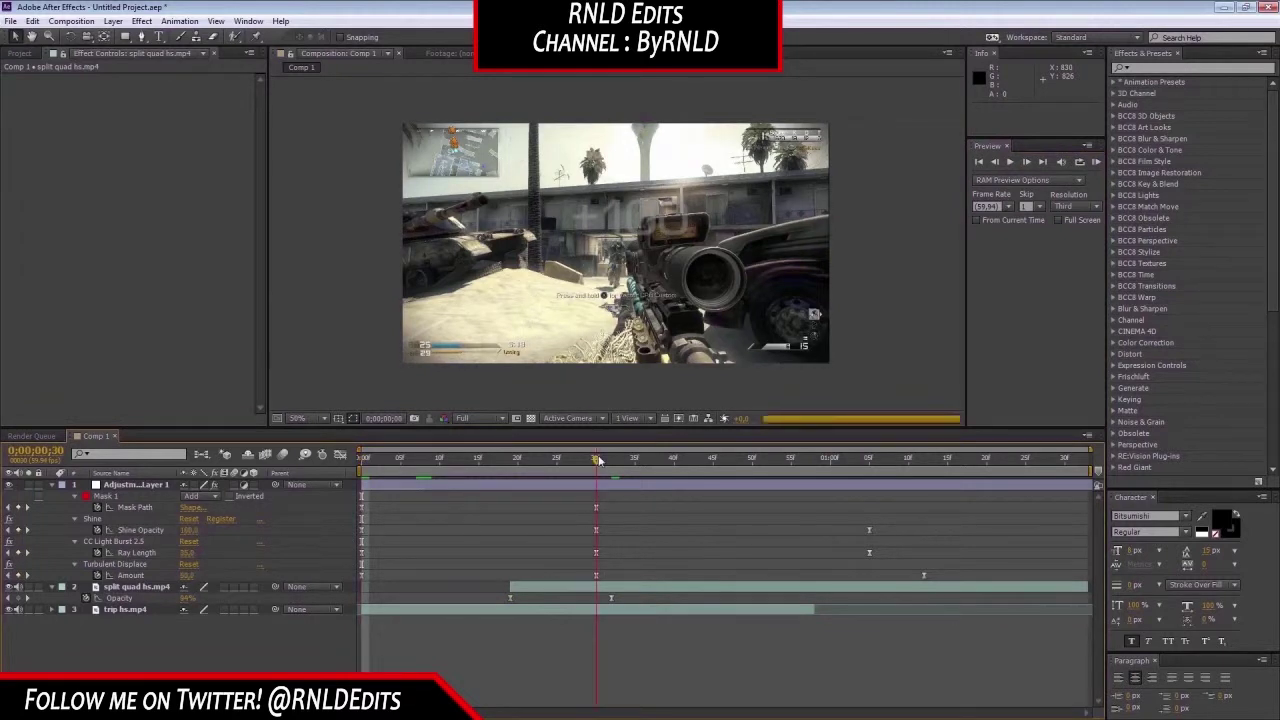